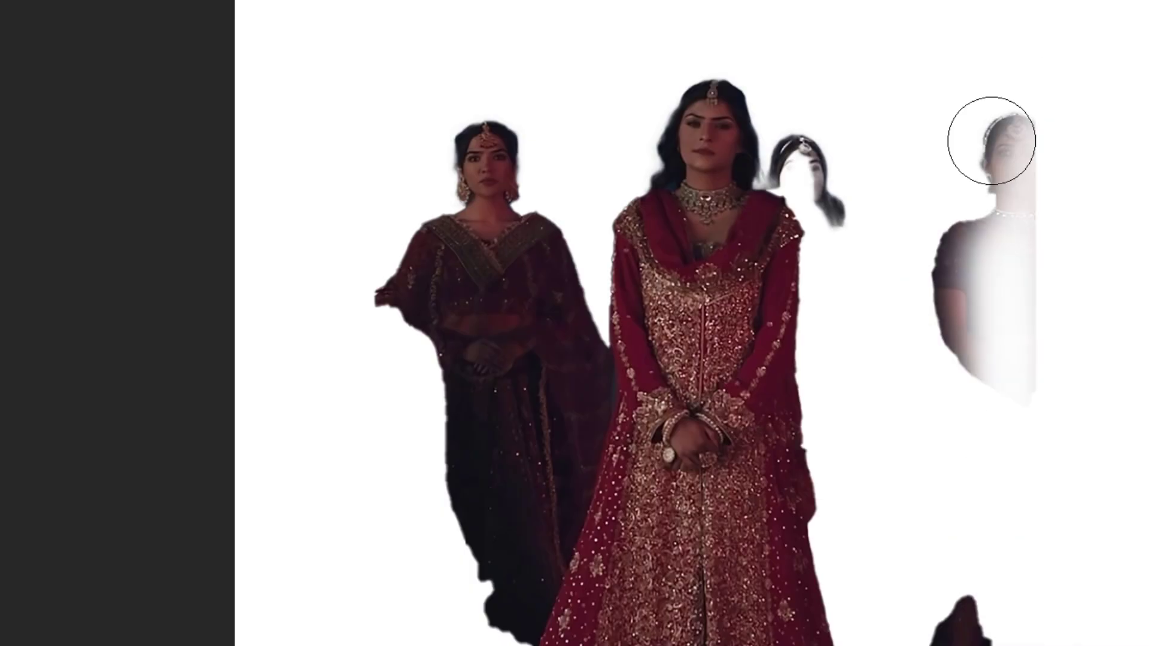
- Erase the other woman's body and drape edge, then move the dress cutout onto the staircase photo
drag(991, 141, 952, 249)
scroll(952, 165, down, 3)
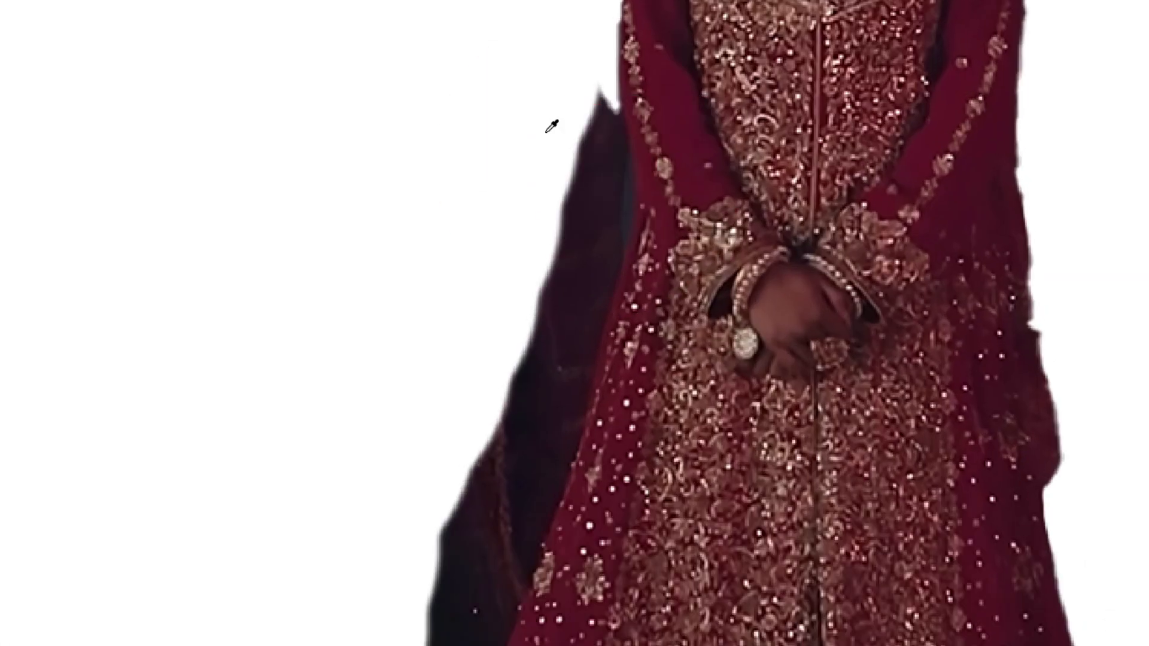
click(596, 82)
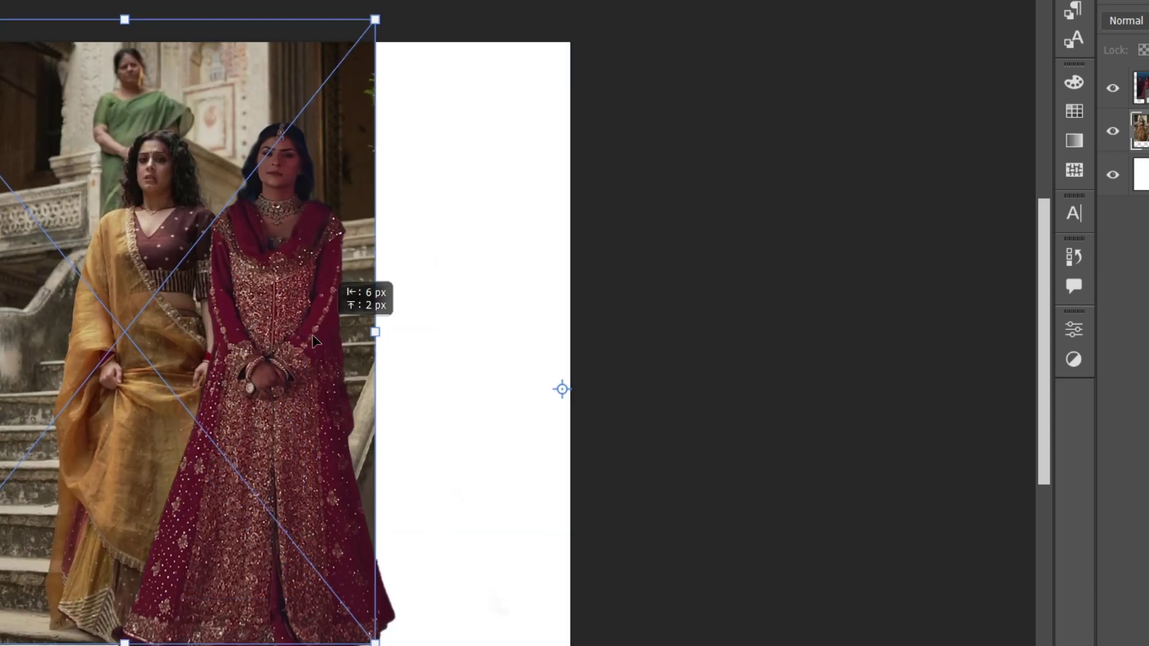
drag(308, 135, 268, 172)
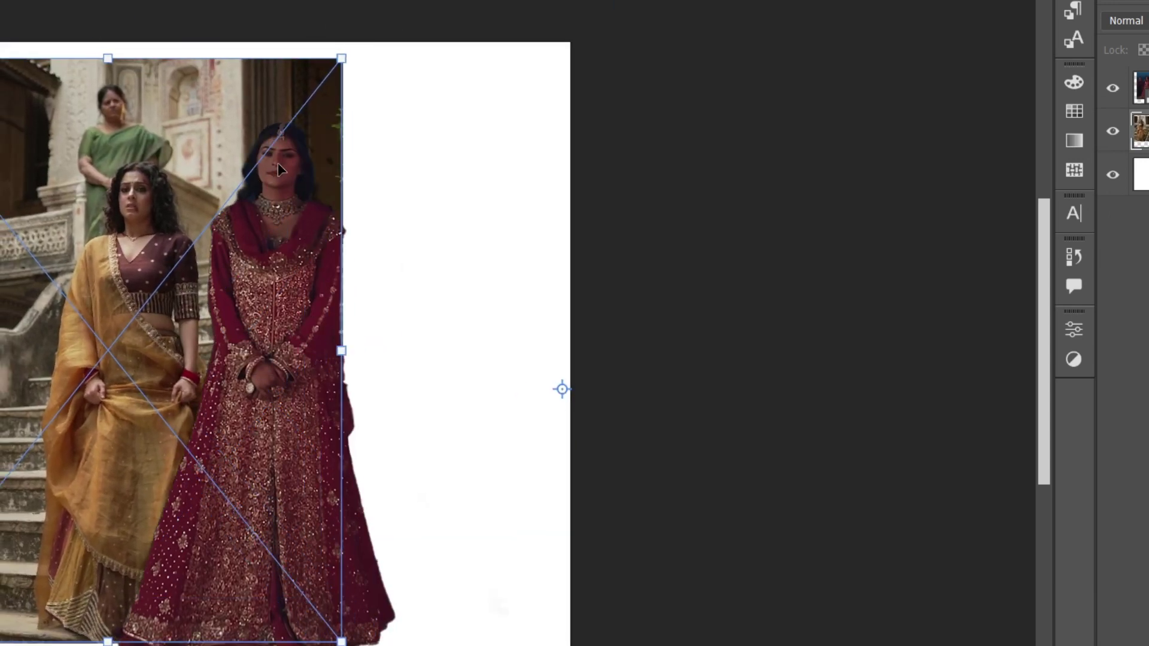
key(Return)
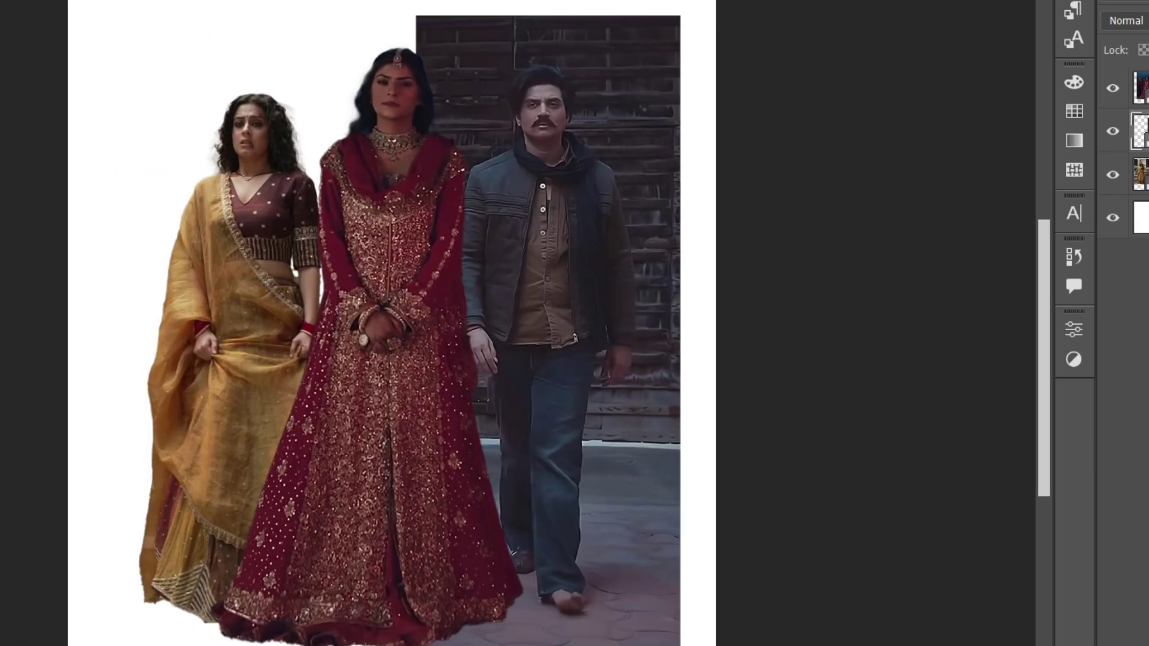
- Select the man as subject and brush away background around his shoulder
click(63, 111)
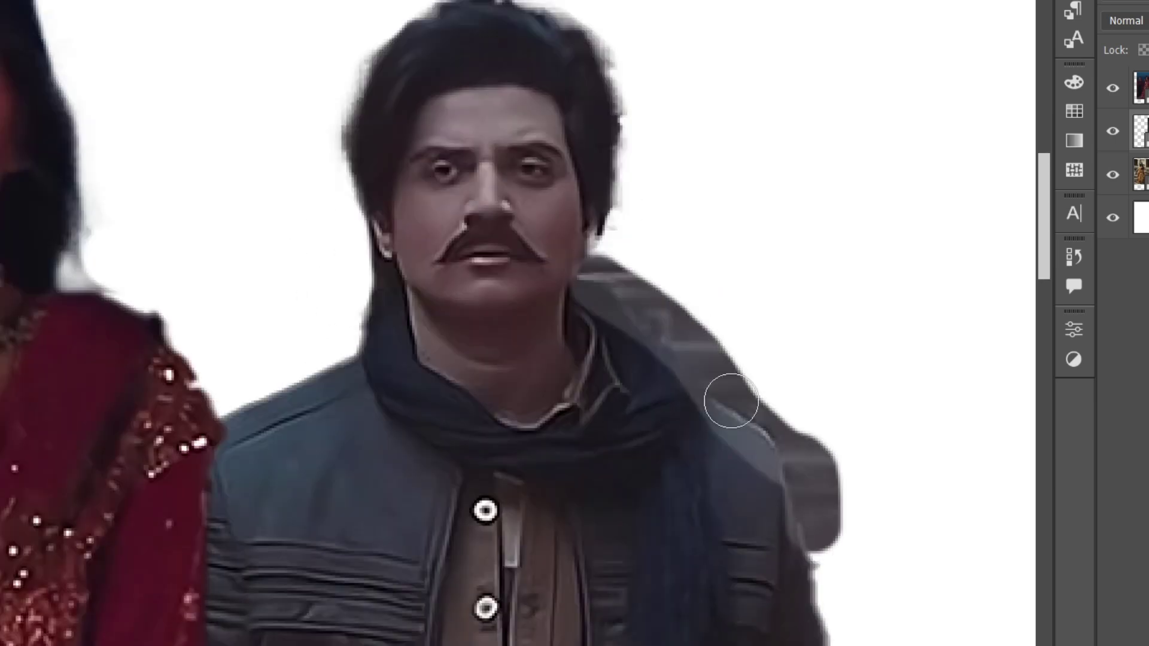
drag(731, 397, 837, 538)
scroll(836, 589, down, 5)
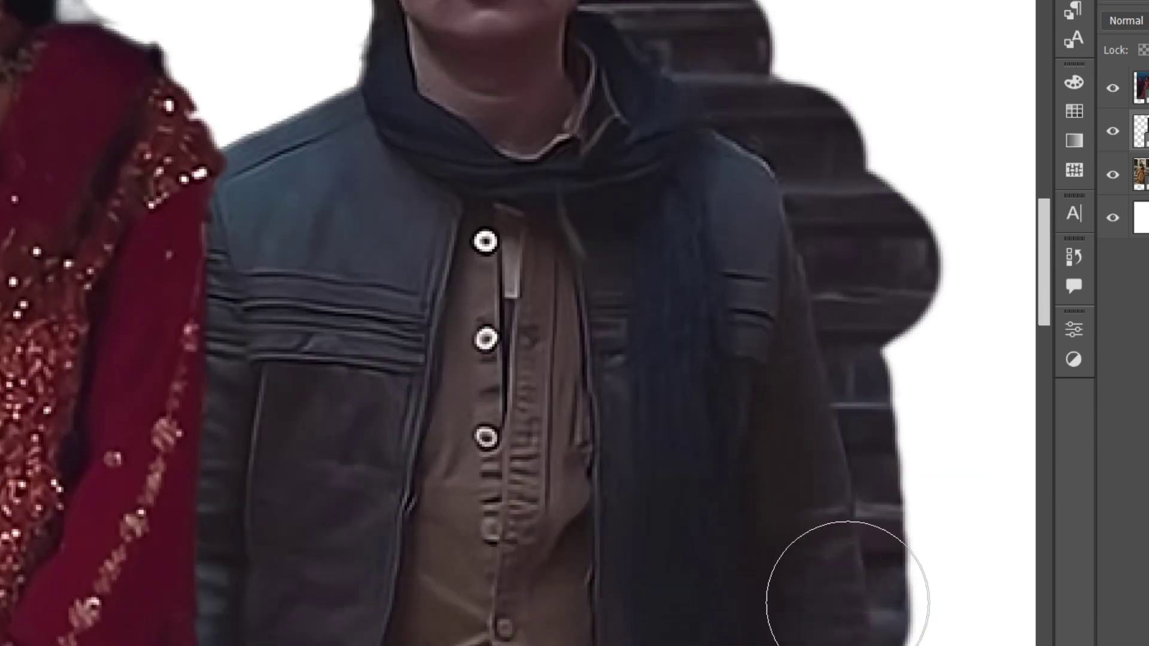
scroll(815, 500, down, 5)
scroll(837, 539, up, 3)
scroll(798, 586, down, 3)
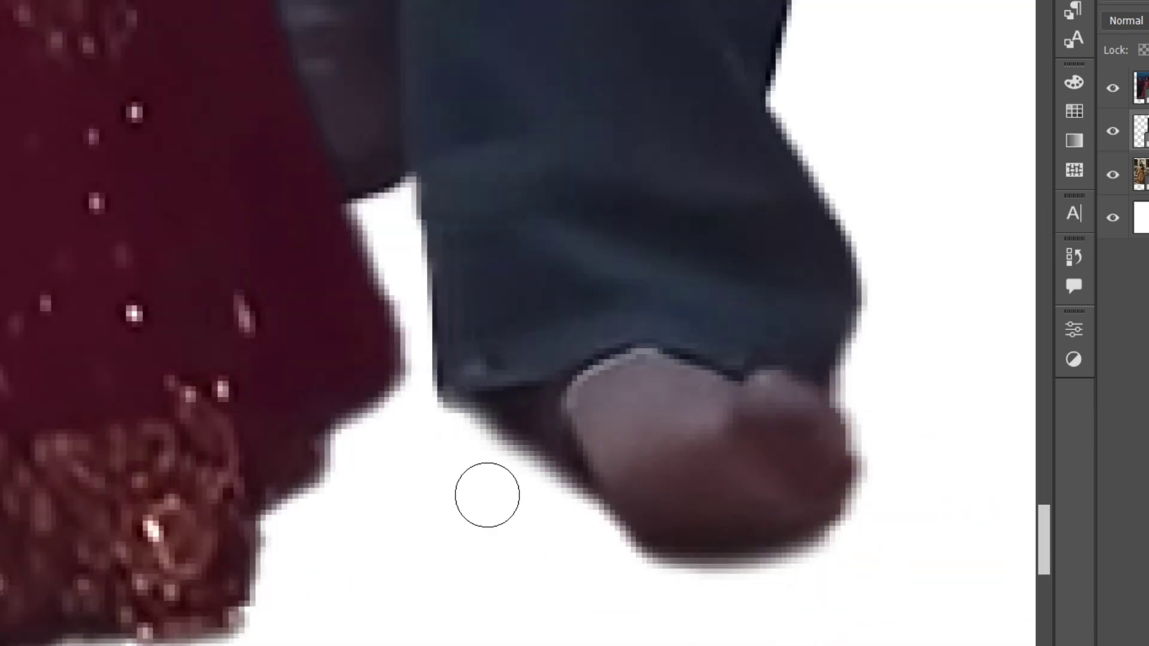
scroll(487, 492, up, 10)
scroll(437, 128, up, 5)
- Trace a pen outline down the man's shoulder and jacket edge, closing the path
click(441, 256)
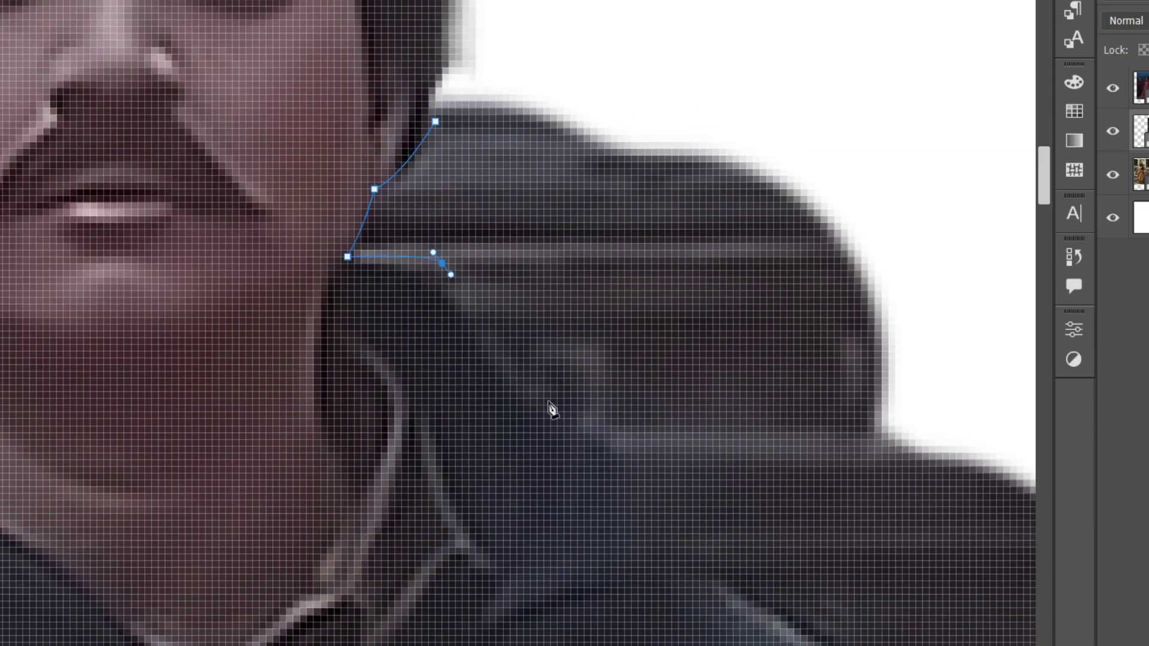
click(551, 411)
scroll(795, 556, down, 3)
click(638, 333)
scroll(692, 441, up, 2)
click(737, 480)
scroll(777, 509, down, 2)
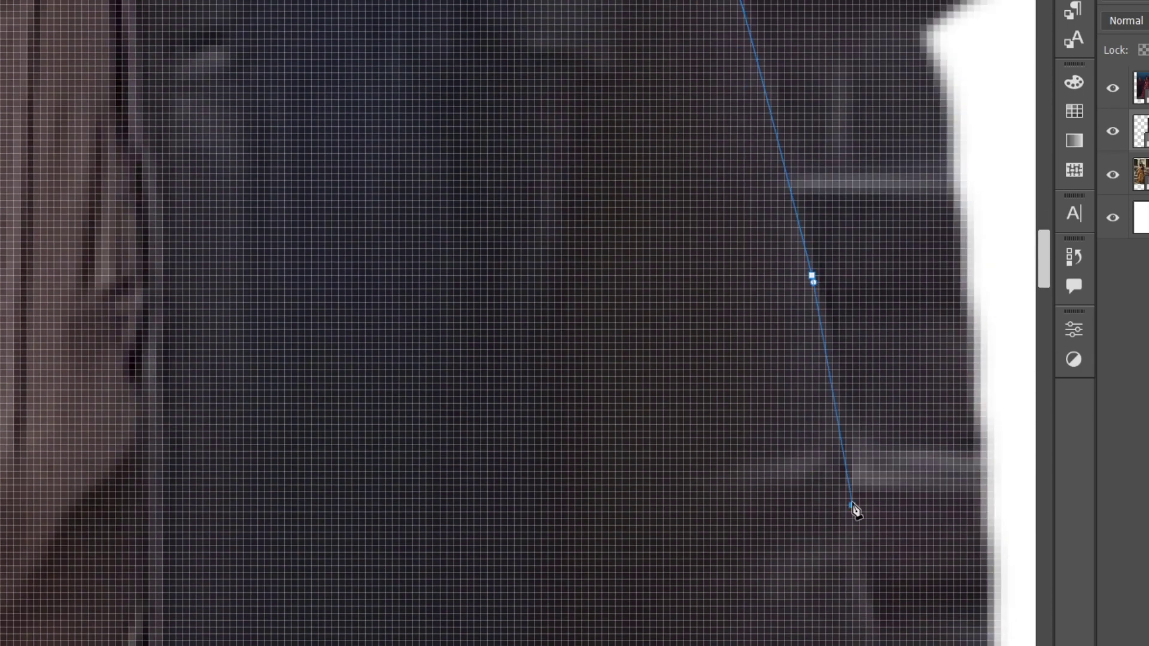
scroll(867, 507, down, 2)
scroll(890, 511, down, 1)
click(893, 507)
scroll(838, 604, down, 5)
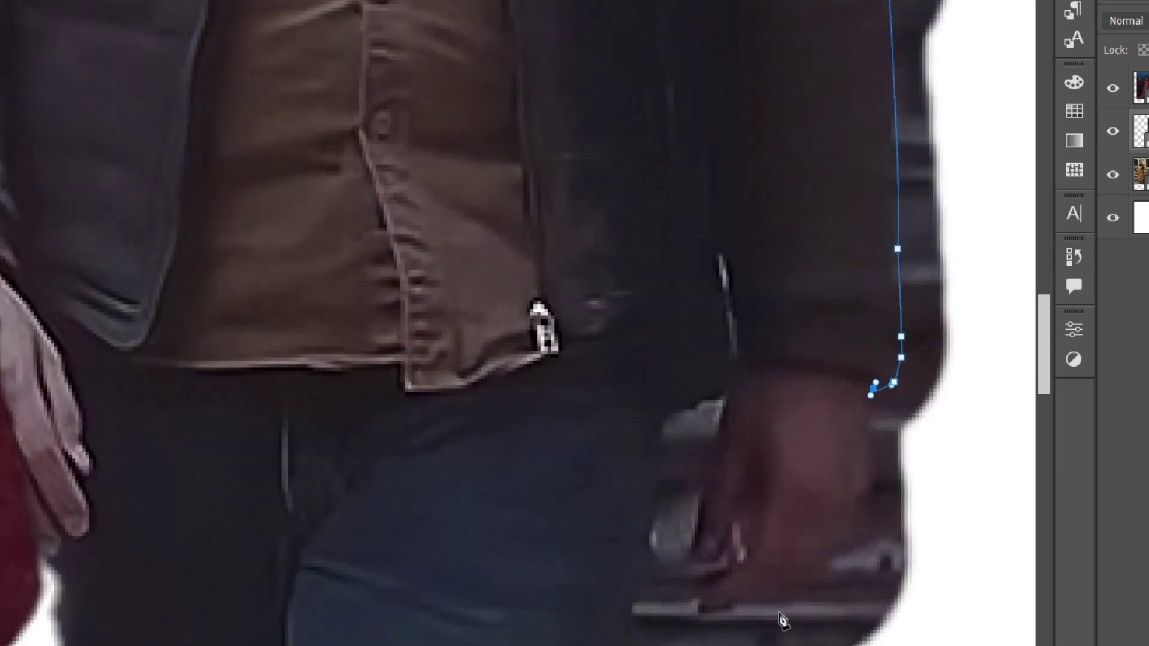
click(661, 477)
scroll(663, 483, down, 5)
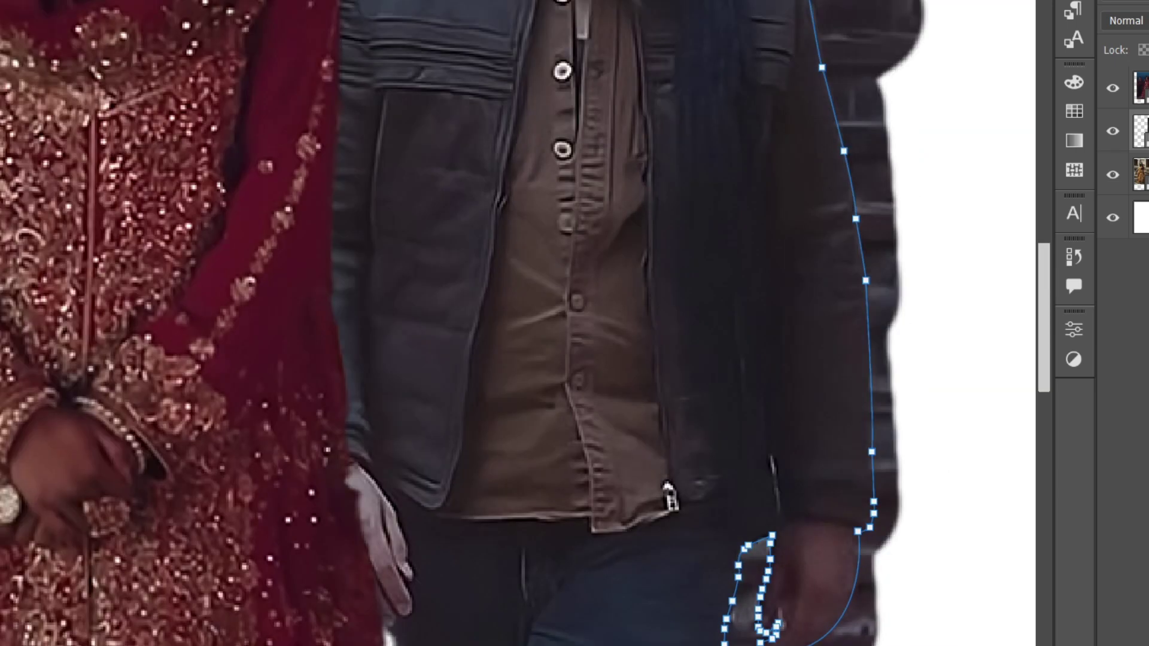
- Turn the traced path into a selection, delete the background to white, and deselect
right_click(828, 105)
click(902, 263)
key(Return)
key(Delete)
key(ctrl+d)
scroll(784, 185, up, 2)
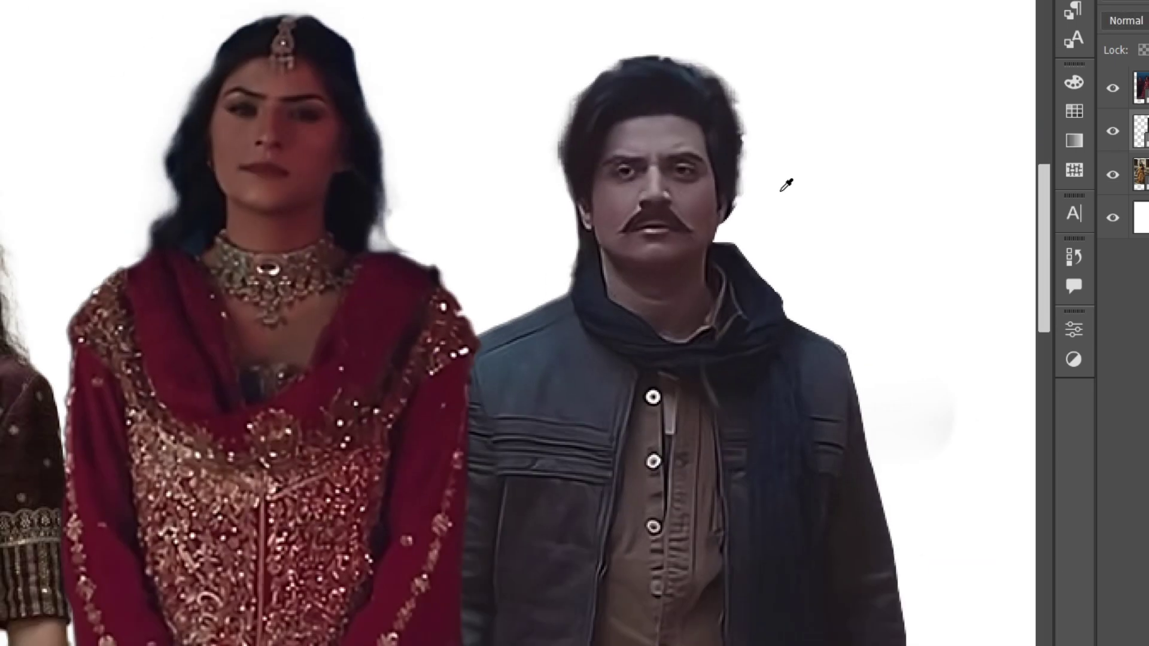
scroll(772, 551, up, 3)
scroll(563, 287, up, 3)
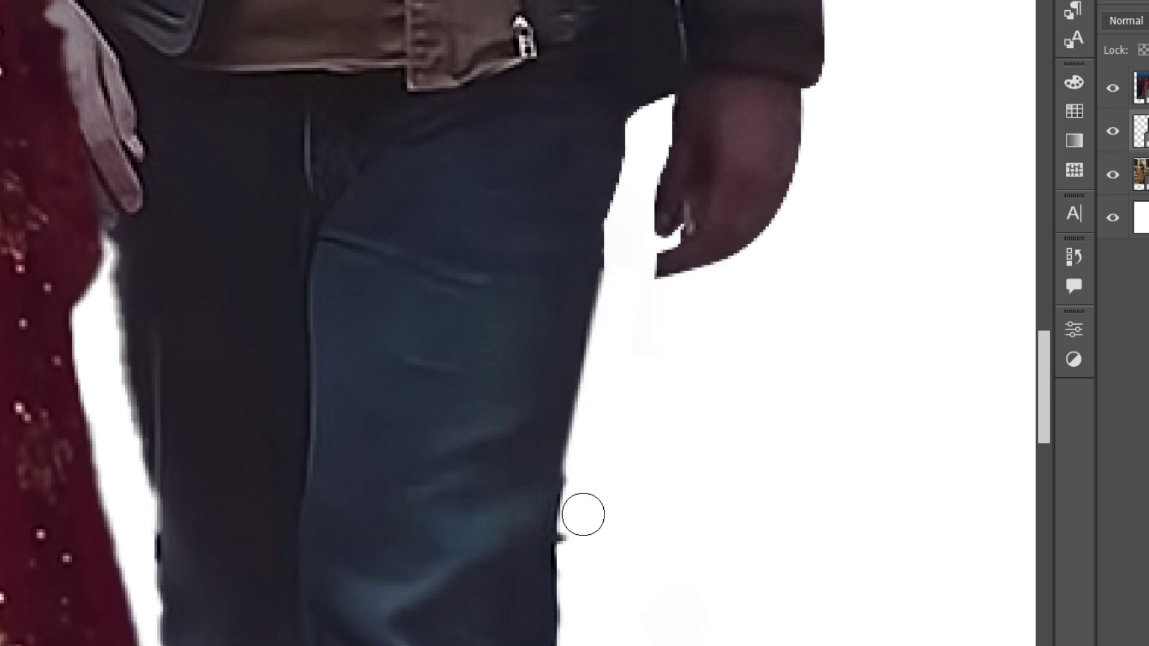
scroll(648, 279, down, 5)
scroll(652, 212, up, 2)
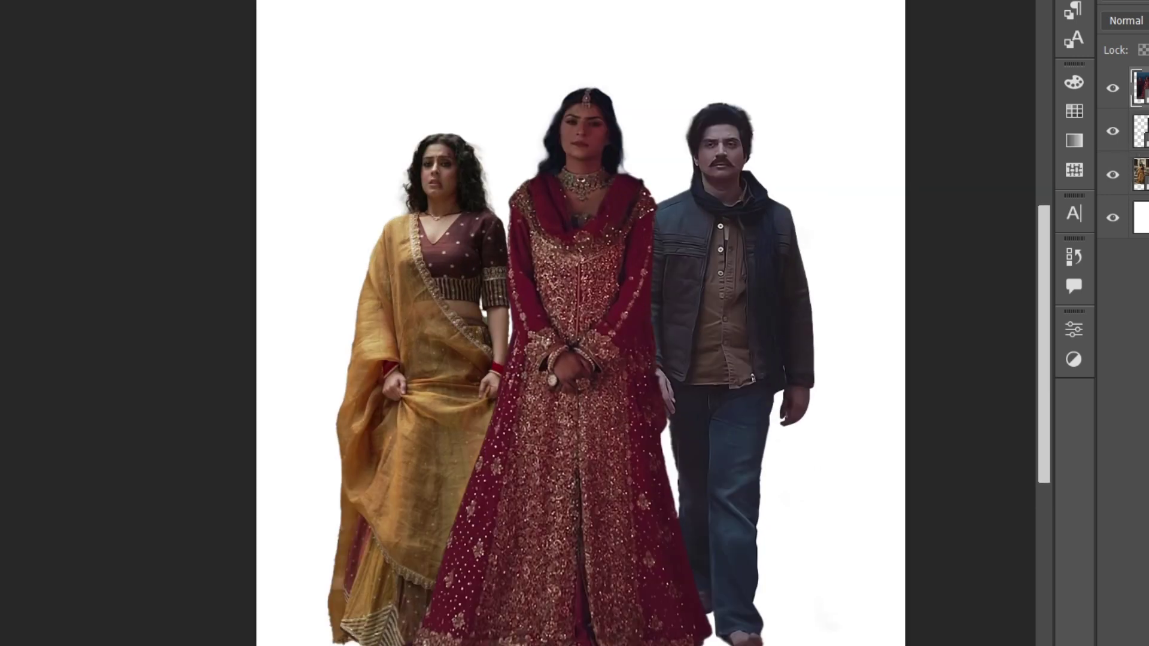
- Duplicate the red-dress layer and adjust its Camera Raw light, colour and colour grading
key(ctrl+j)
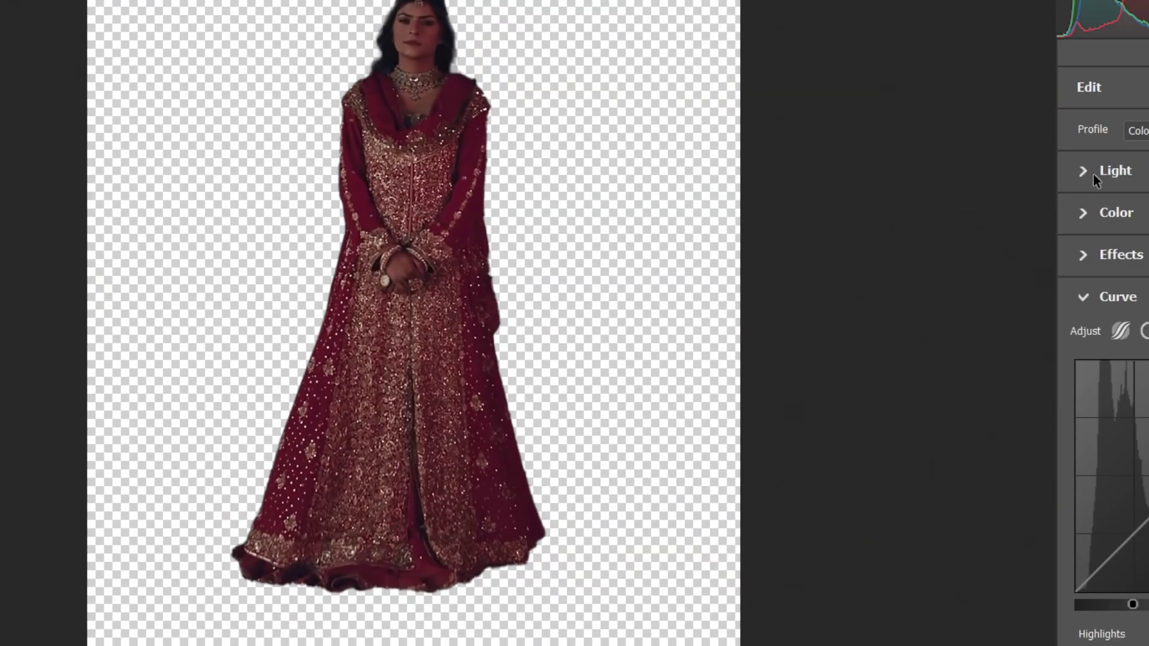
click(1093, 174)
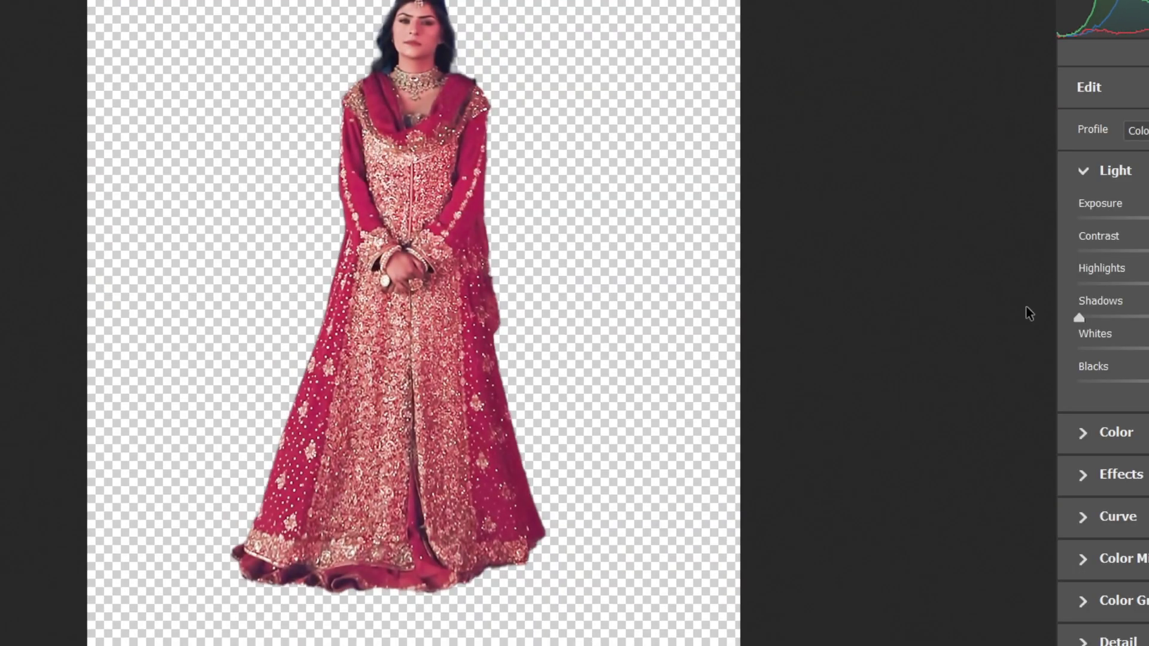
click(1116, 432)
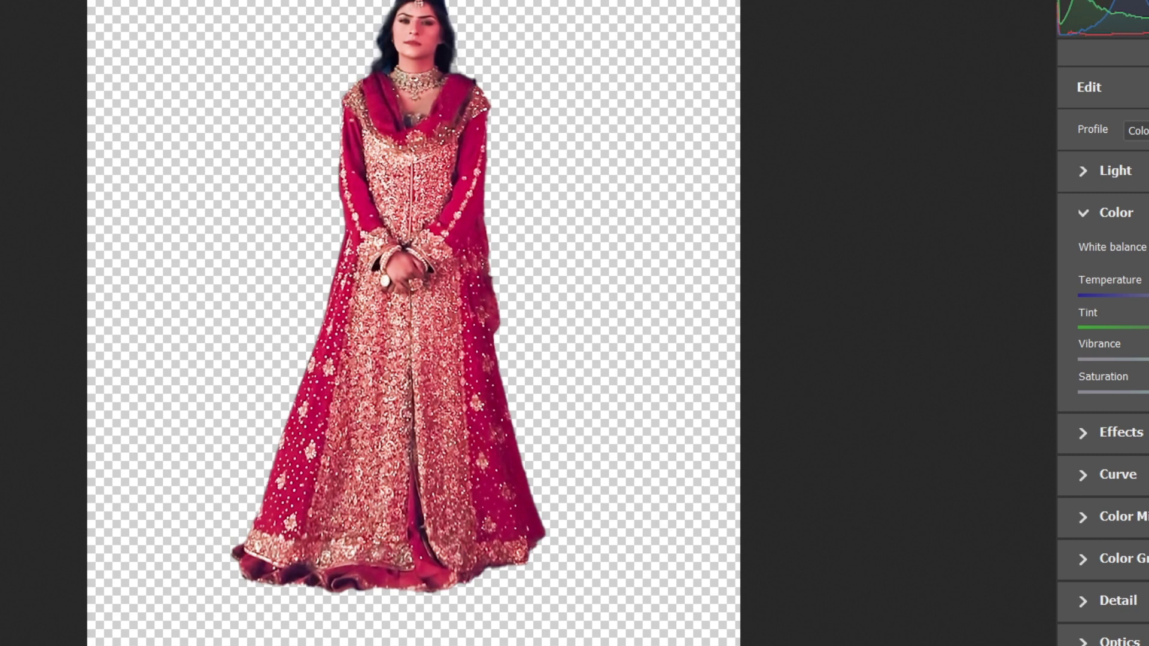
key(ctrl+plus)
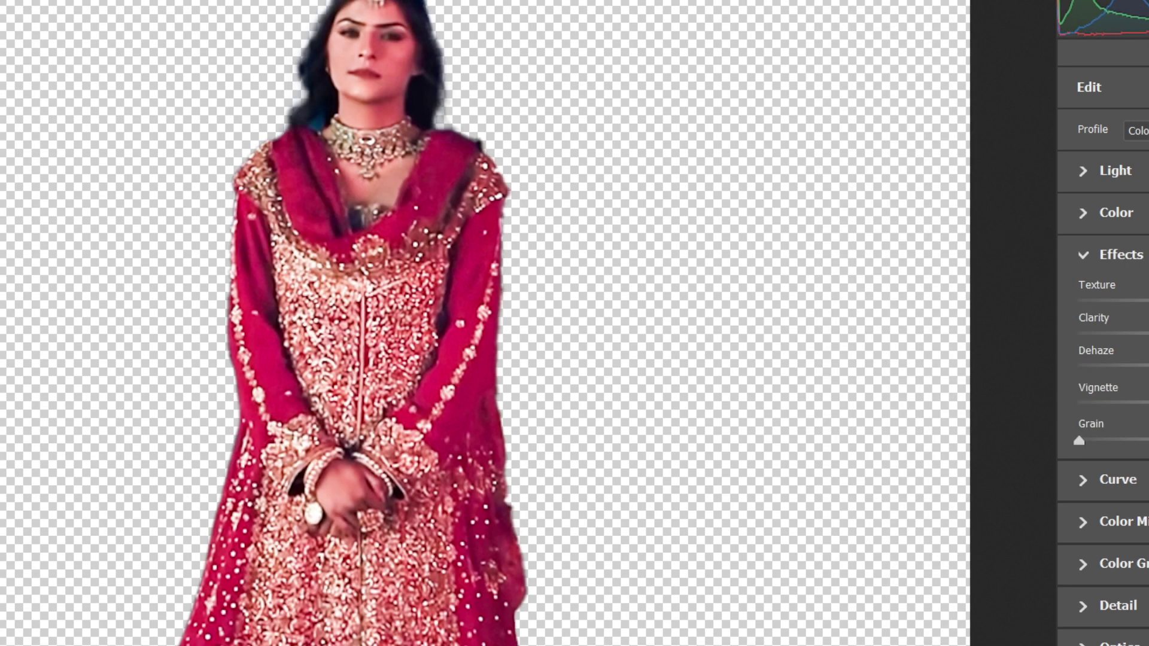
click(1119, 563)
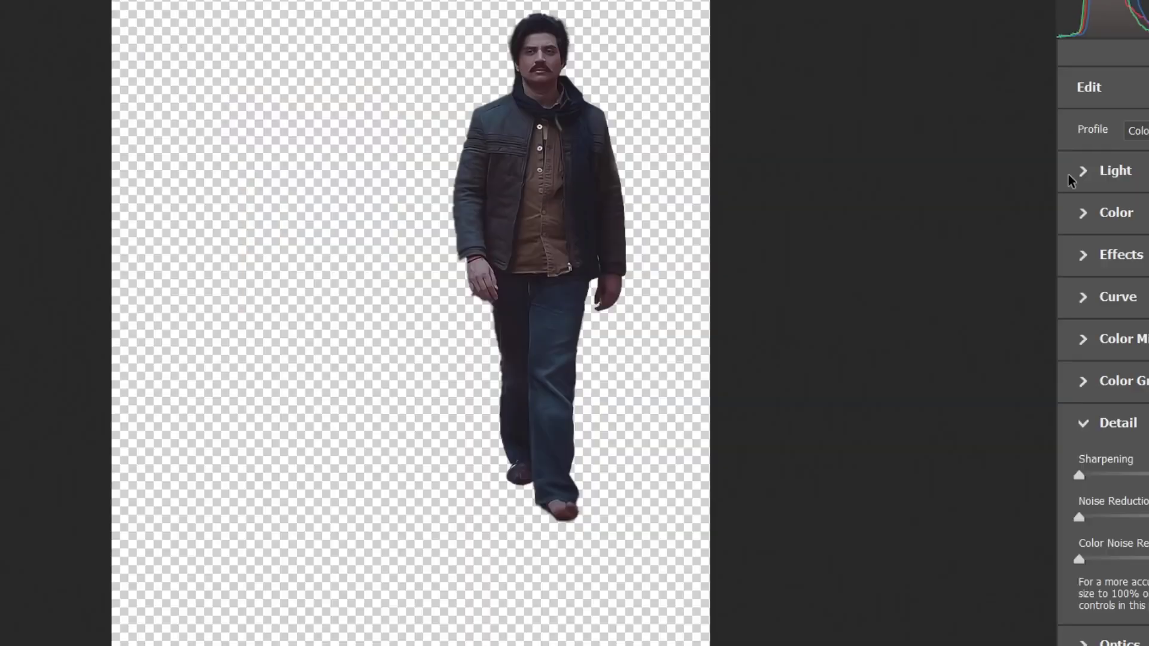
- Darken the shadows in the man's clothes with Camera Raw light settings
click(1069, 175)
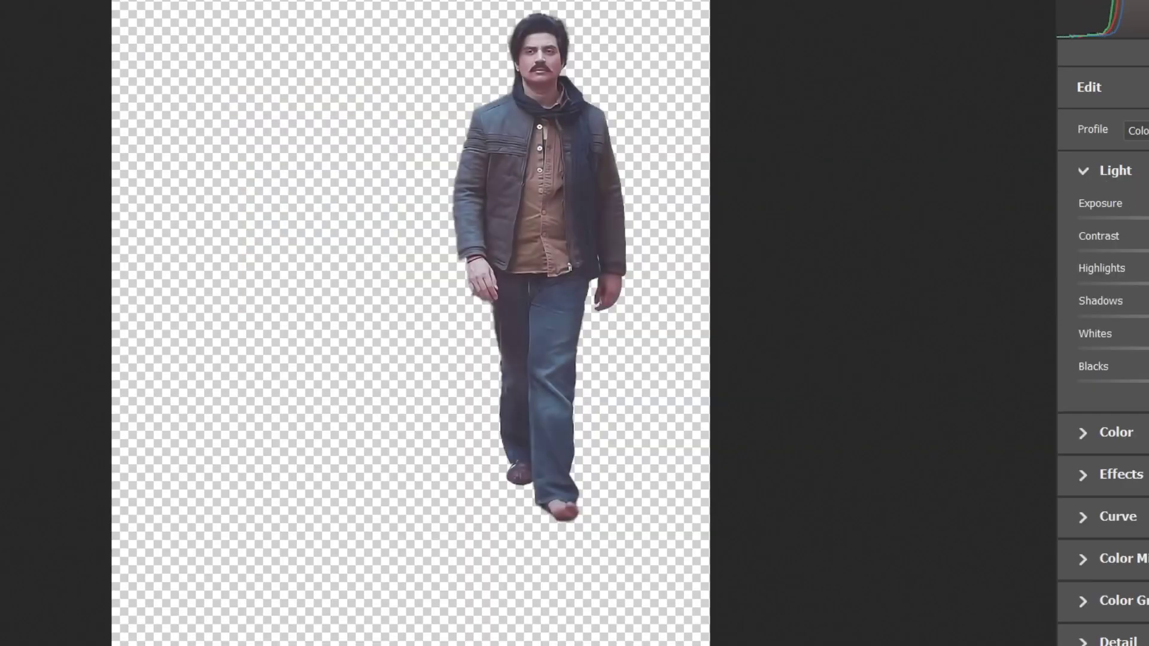
drag(1145, 318, 1079, 317)
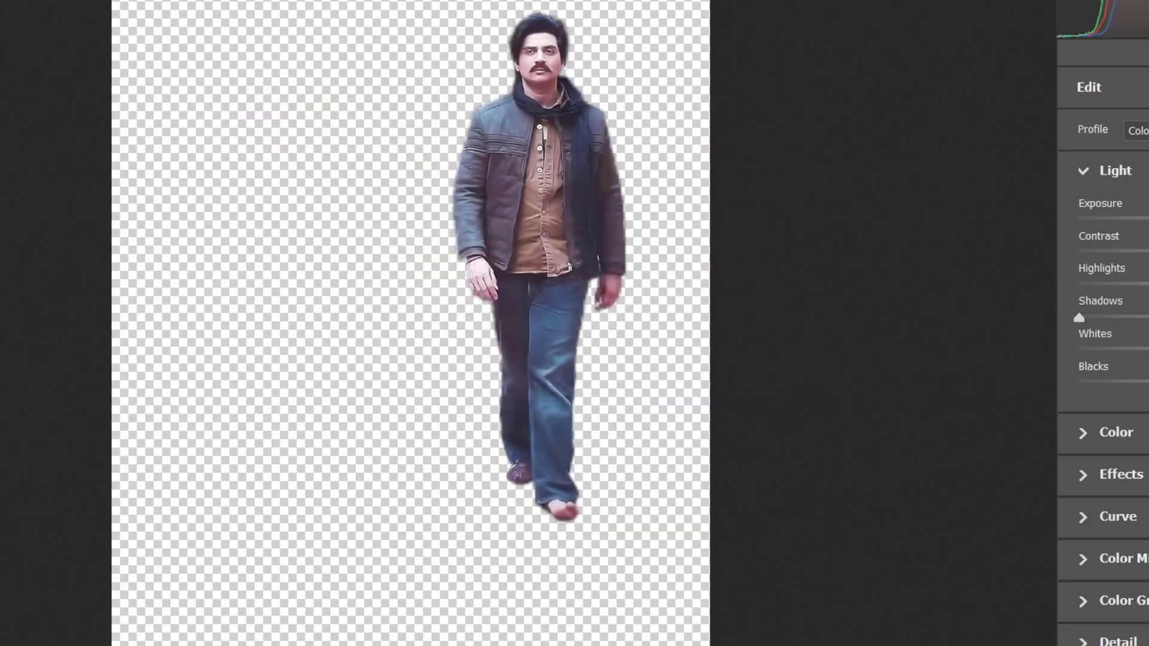
scroll(594, 36, up, 1)
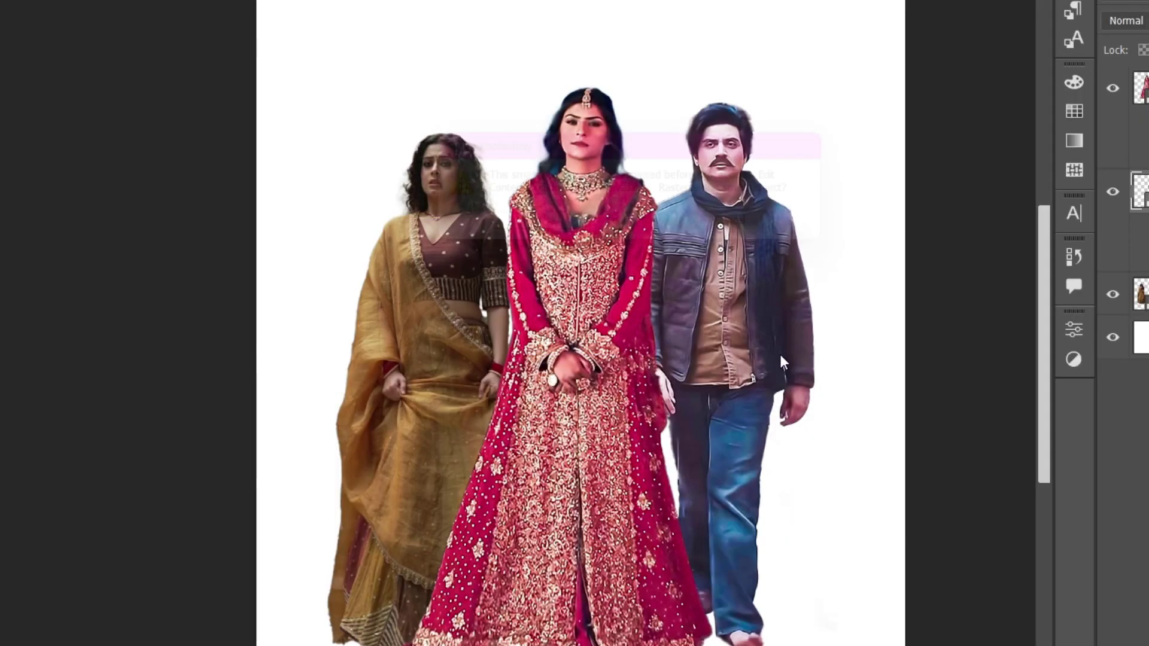
- Brighten the gold-dressed woman and adjust her colour and texture in Camera Raw
click(170, 26)
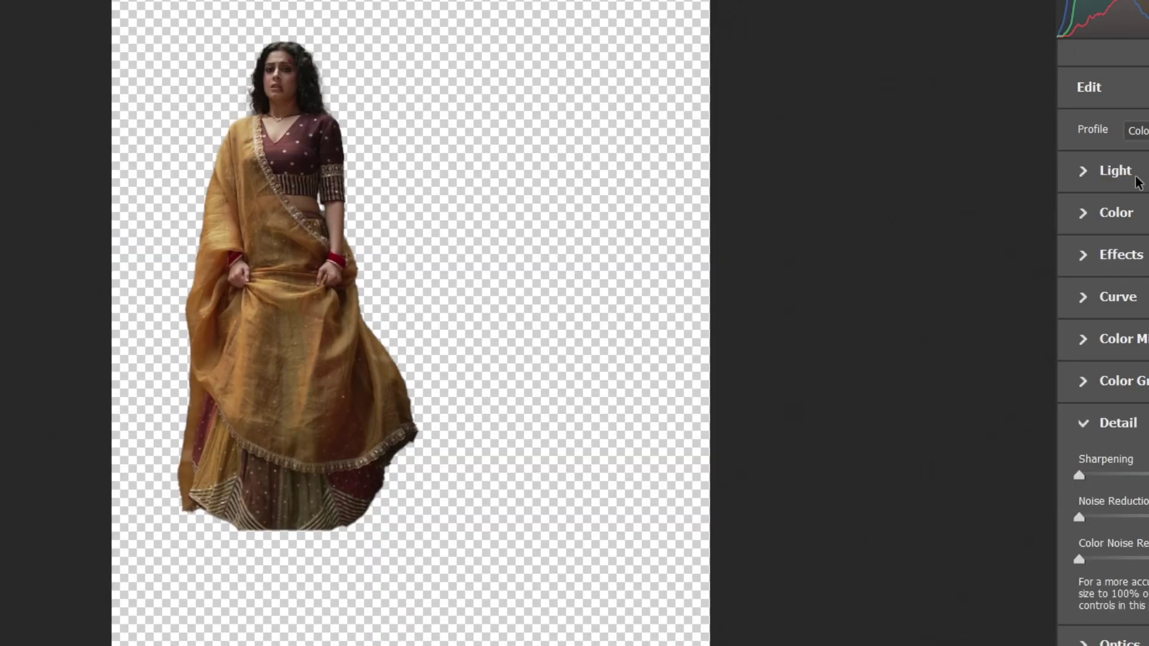
drag(1120, 315, 1140, 315)
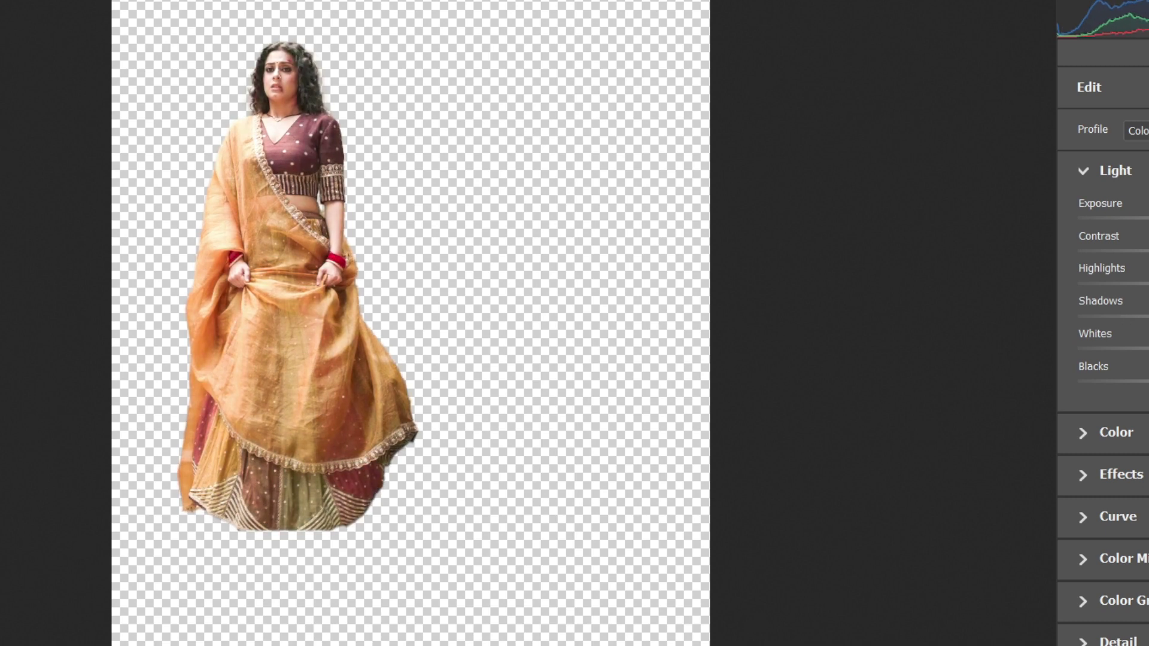
click(1115, 432)
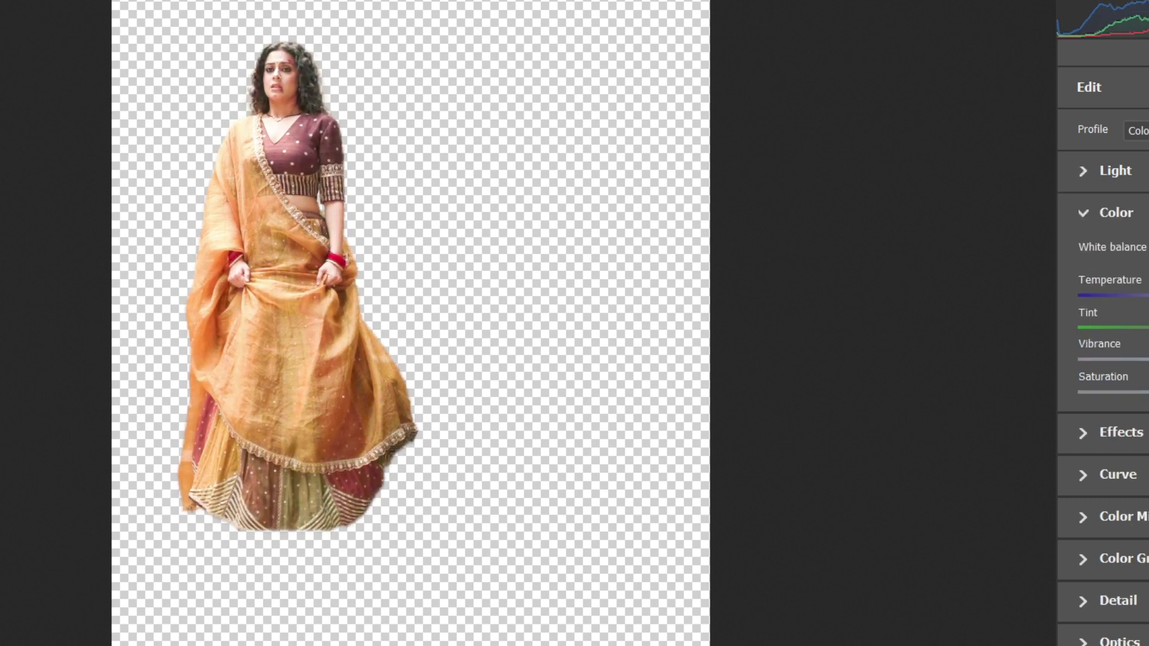
click(272, 148)
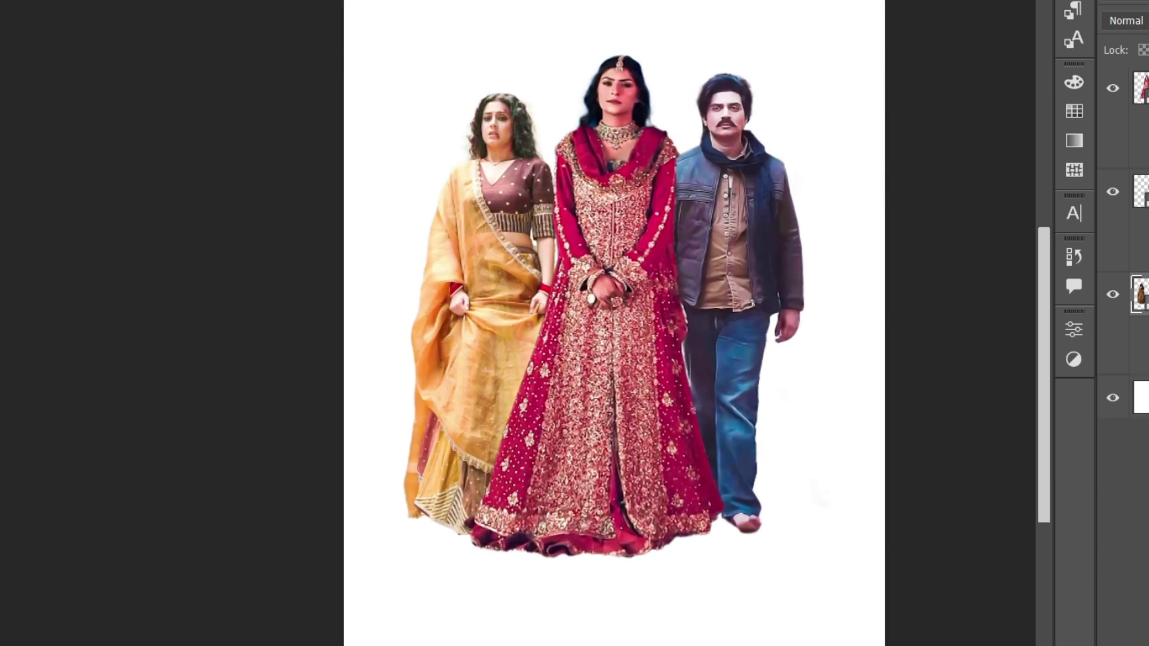
- Move the three figures down and place the cracked desert photo beneath their feet
drag(597, 243, 604, 276)
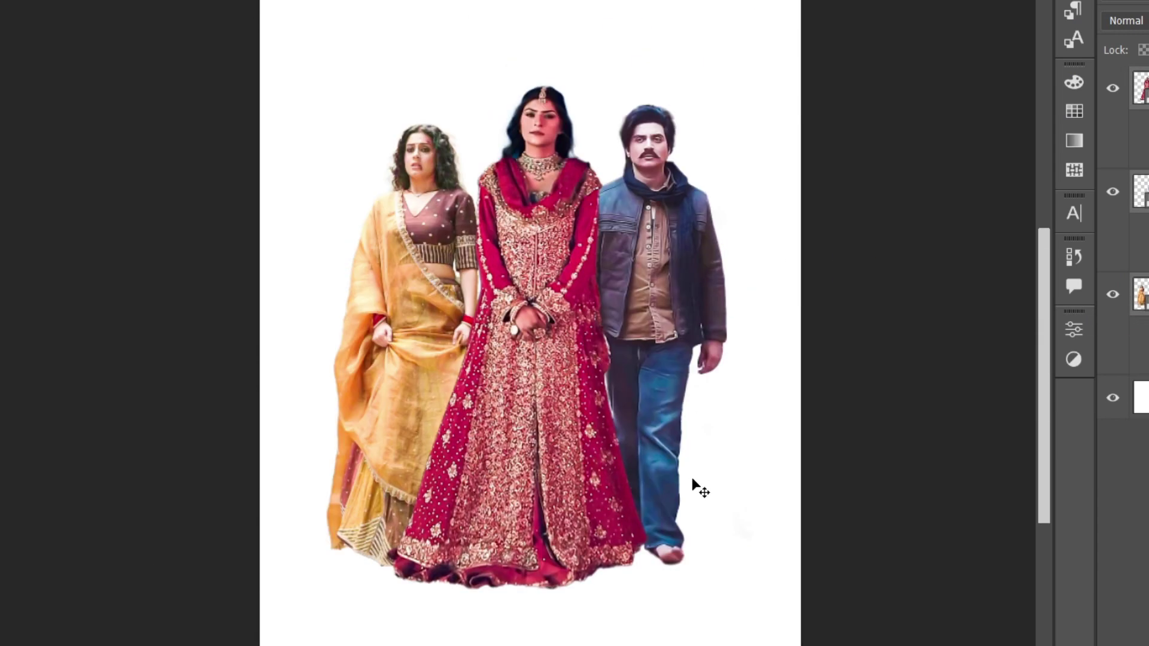
drag(718, 446, 784, 457)
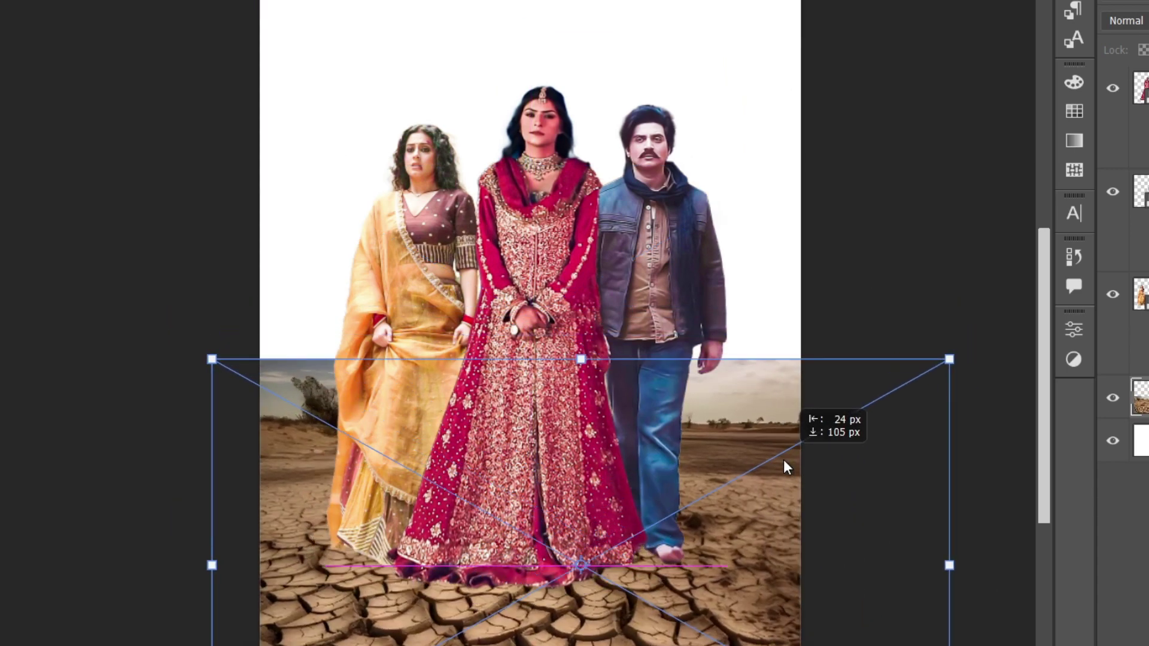
key(Return)
- Lower the desert ground, fade its left horizon into white, and settle its position
drag(702, 449, 702, 470)
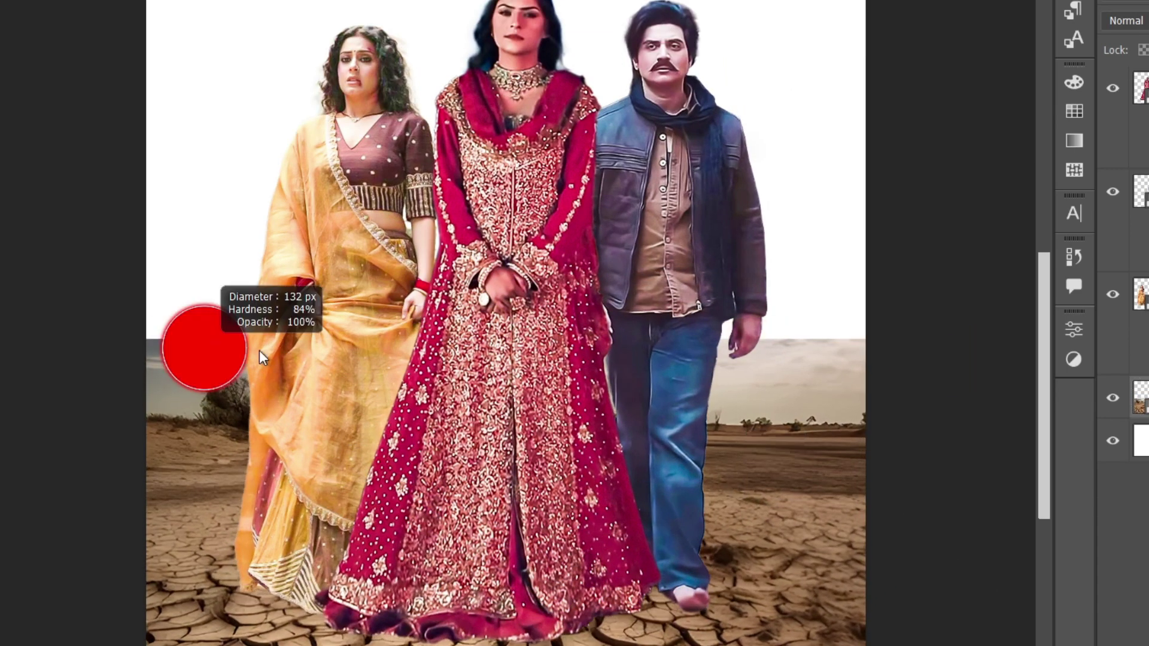
drag(204, 359, 210, 374)
drag(700, 485, 679, 515)
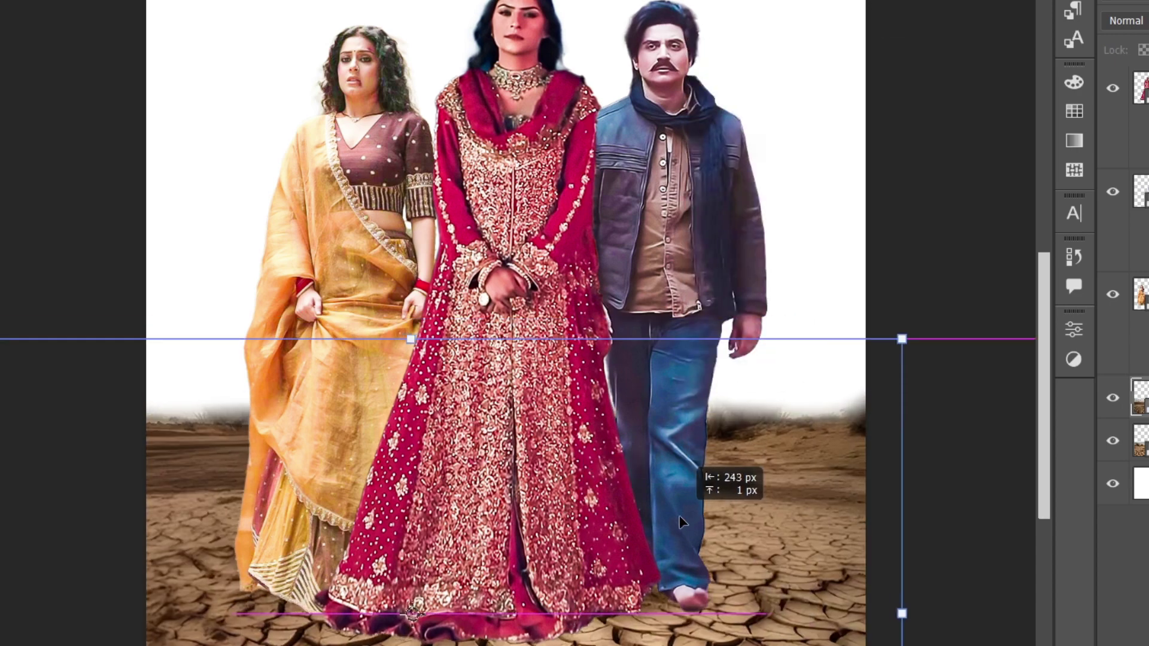
key(Return)
scroll(458, 24, down, 3)
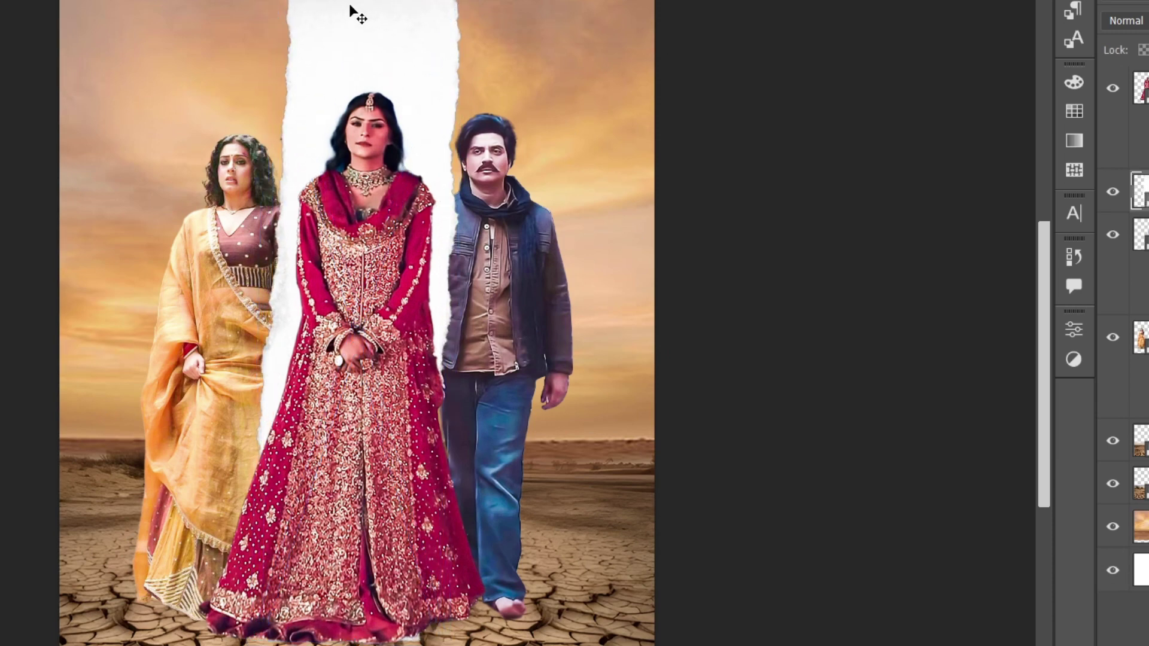
- Widen the torn-paper strip and place a second torn strip behind the left woman
drag(357, 15, 393, 304)
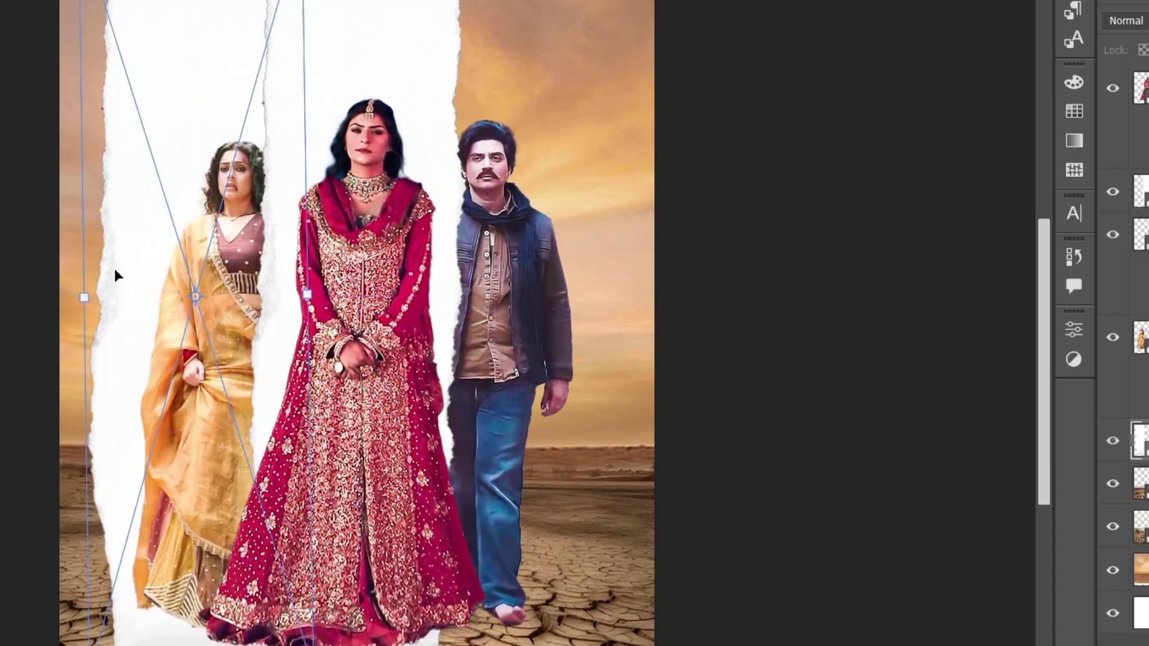
mouse_move(114, 268)
mouse_down()
mouse_move(169, 246)
mouse_move(518, 221)
mouse_up()
key(Return)
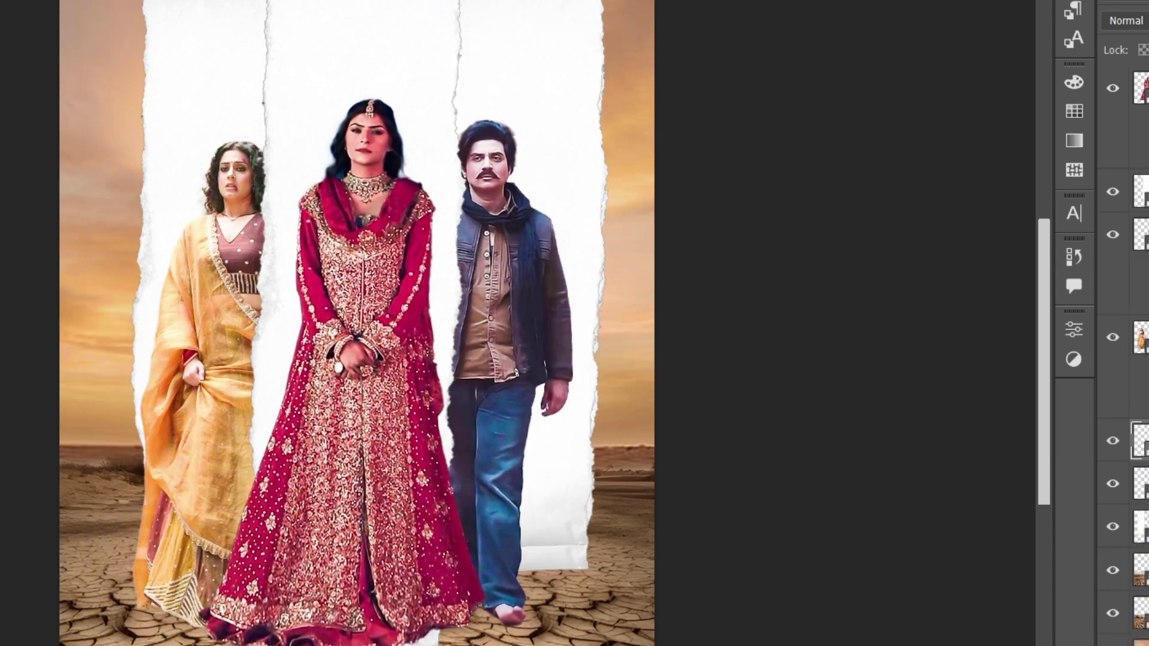
- Nudge the left woman left and up, and stretch the man slightly wider
key(shift+Left)
key(shift+Left)
key(shift+Left)
key(shift+Up)
key(shift+Up)
key(shift+Up)
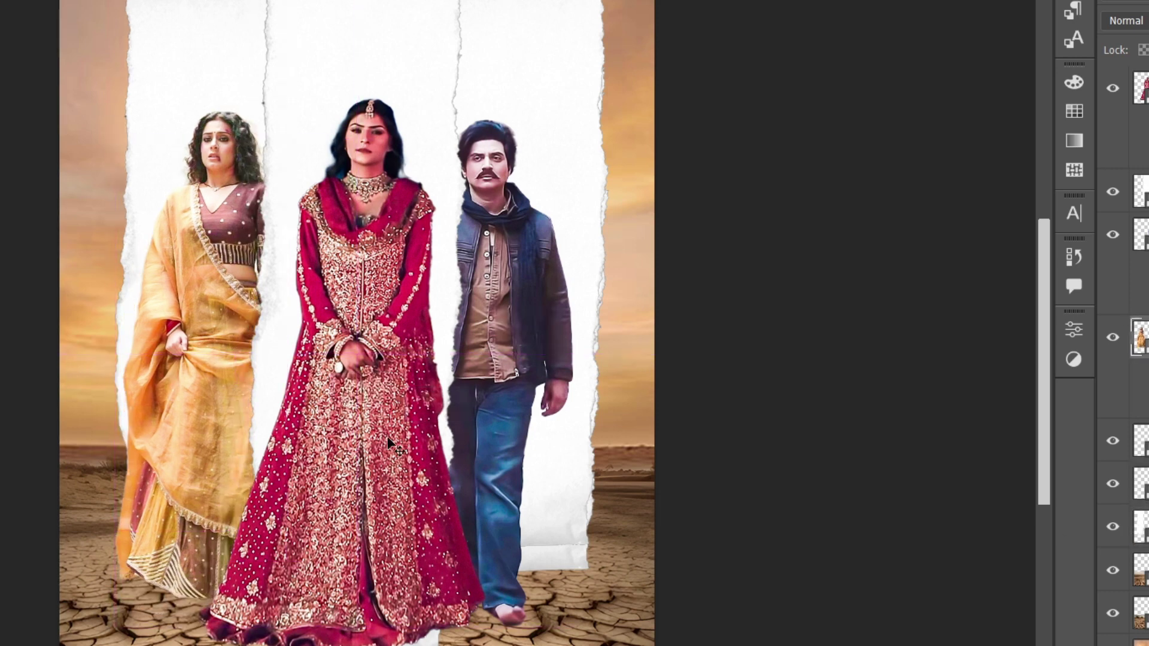
drag(604, 328, 620, 328)
key(Return)
key(ctrl+plus)
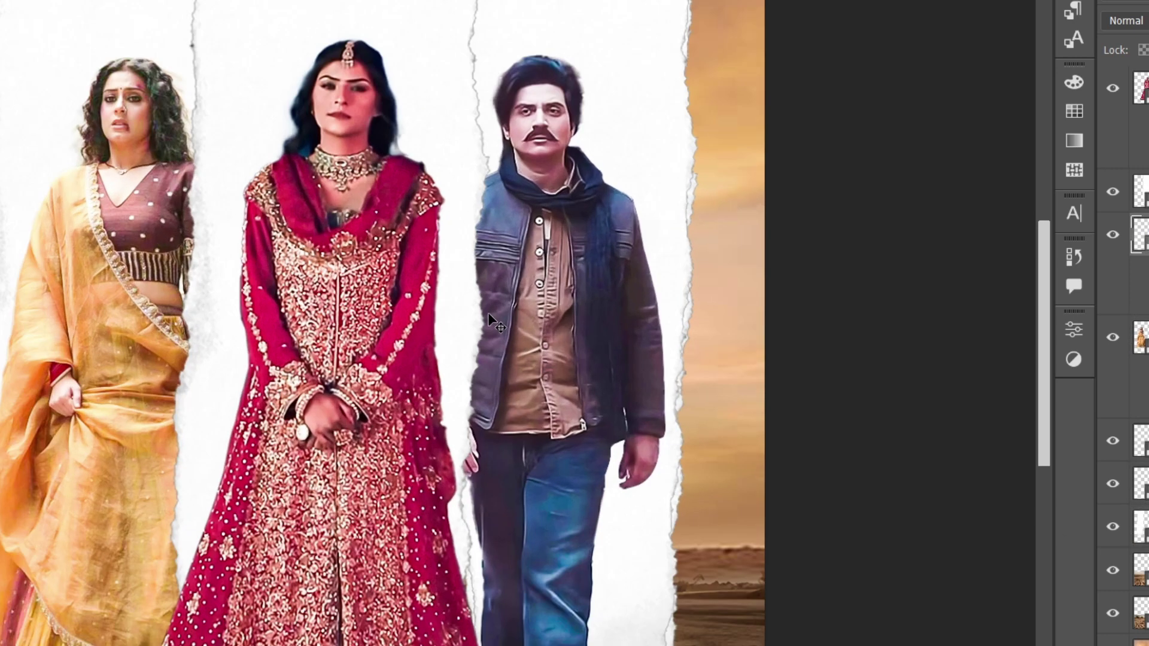
- Reposition the strip behind the red-dress woman, then shift her and her strip right
key(ctrl+t)
scroll(378, 275, up, 3)
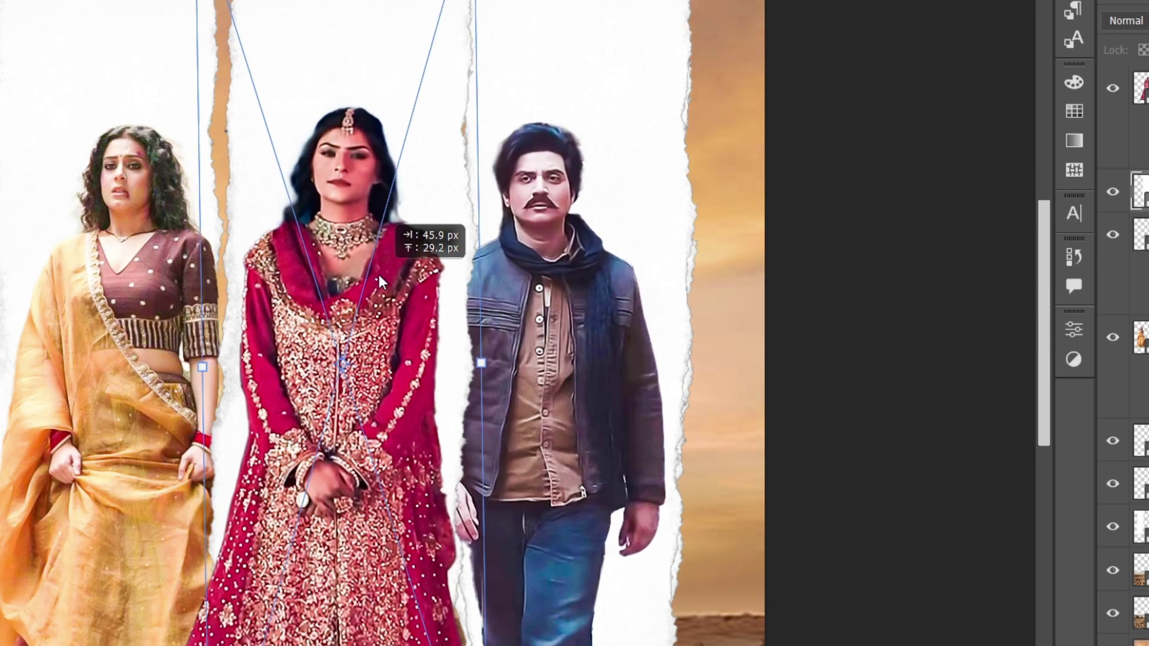
drag(378, 275, 411, 338)
key(Return)
key(shift+Right)
key(shift+Right)
key(shift+Right)
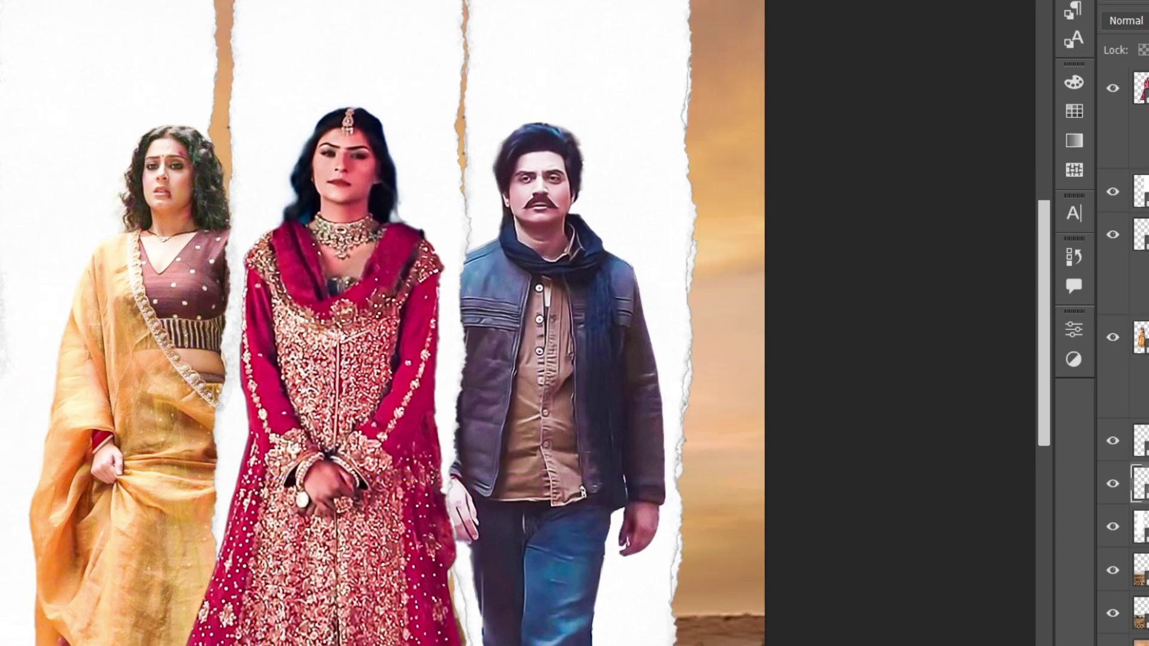
drag(74, 461, 125, 464)
- Shift the strip beside the man and place the rotated cardboard strip
scroll(159, 339, up, 3)
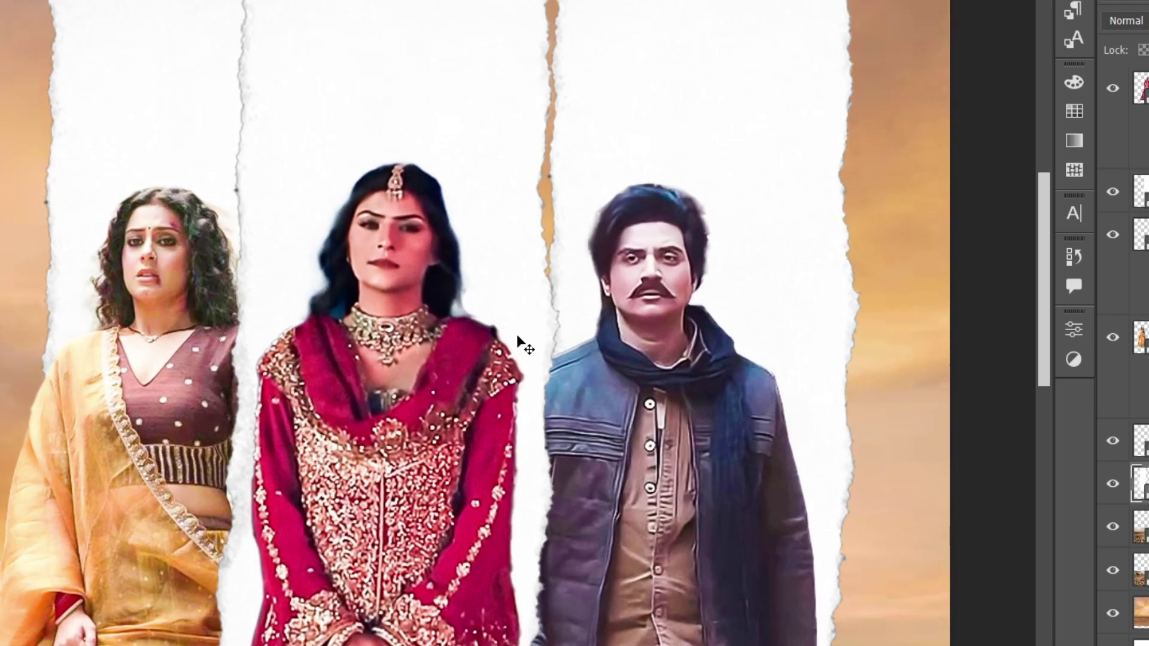
drag(516, 334, 673, 422)
scroll(561, 421, down, 3)
scroll(916, 455, up, 2)
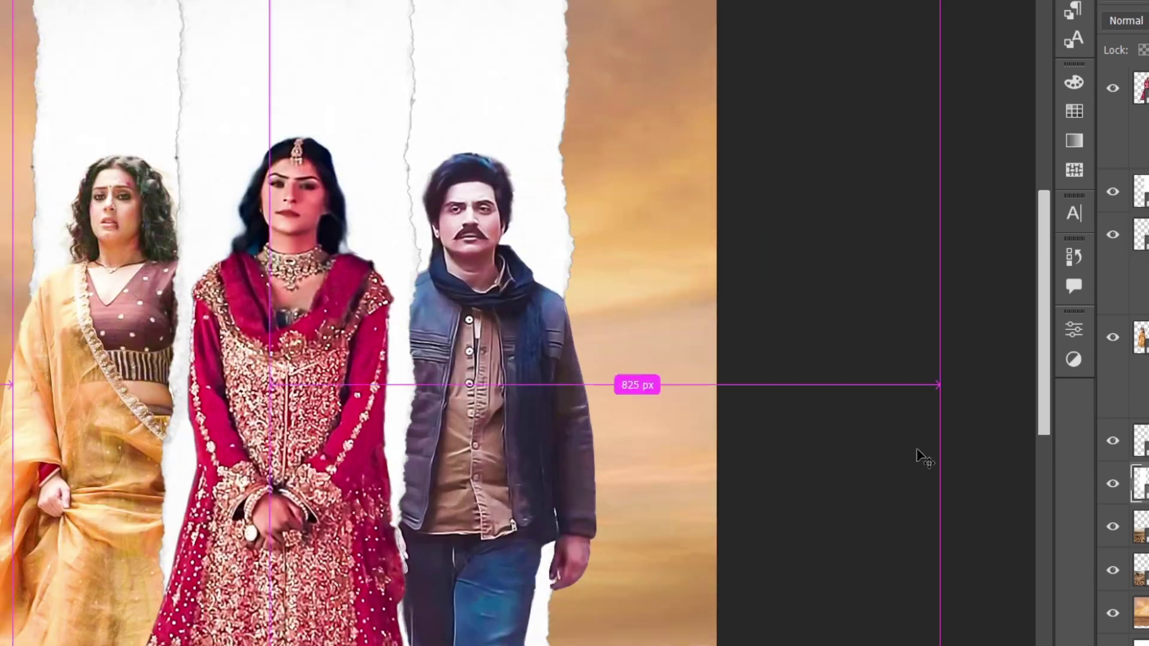
drag(381, 512, 205, 479)
- Position a second cardboard strip beside the man
drag(538, 346, 776, 345)
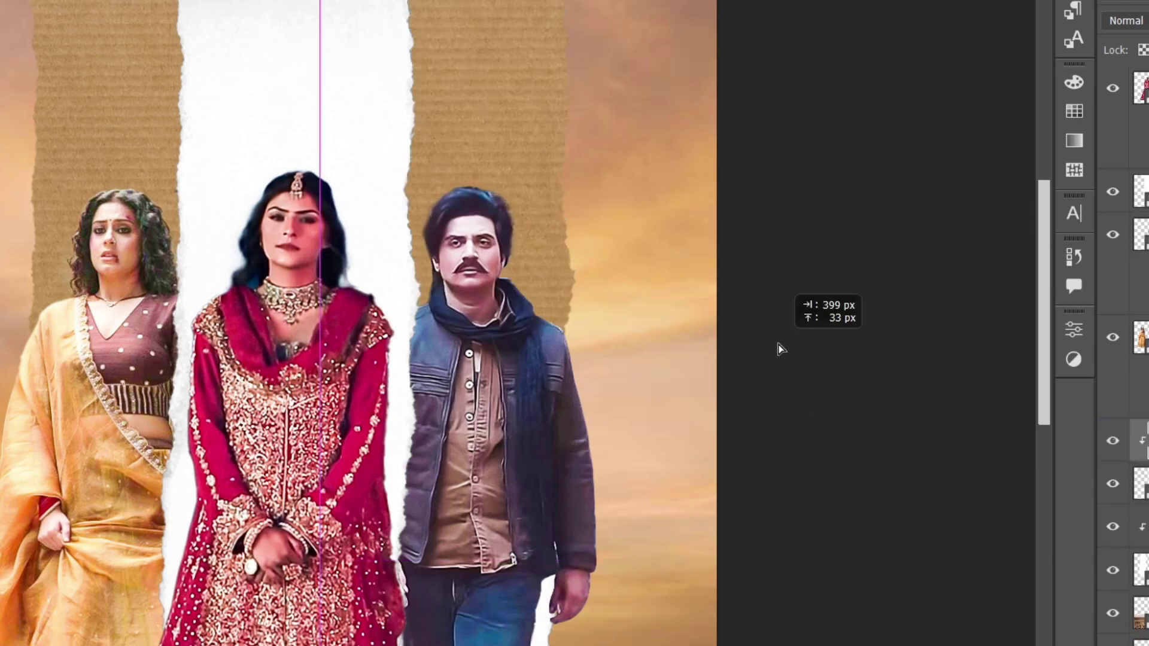
key(Return)
scroll(359, 359, down, 3)
scroll(359, 359, up, 2)
scroll(256, 413, down, 2)
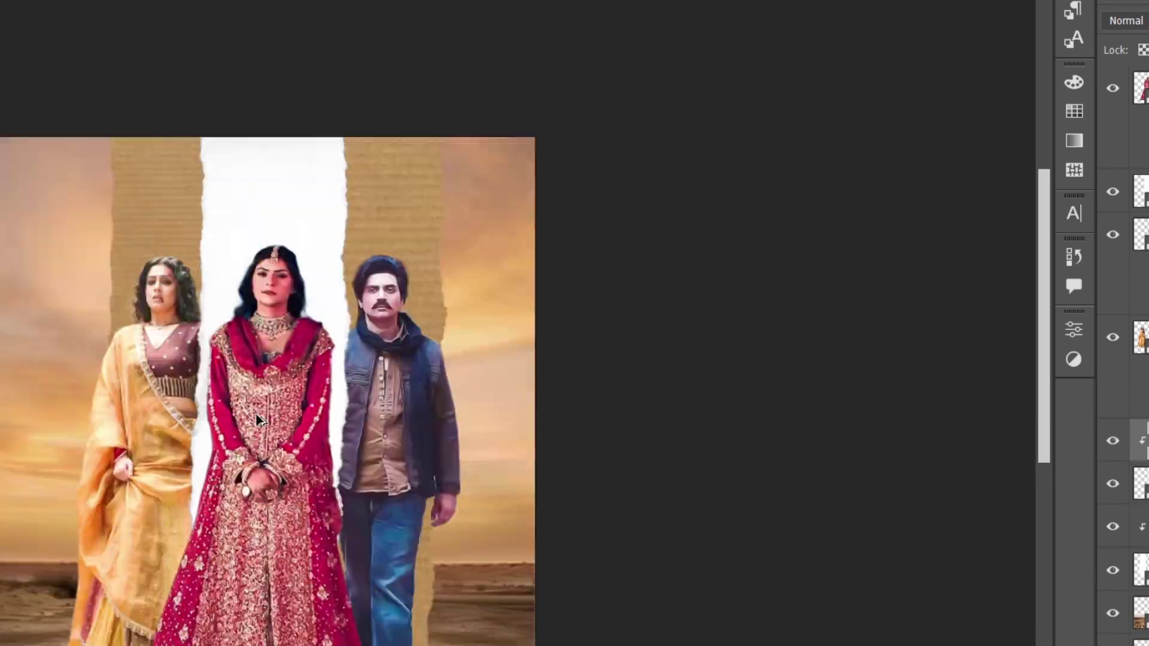
scroll(583, 559, up, 1)
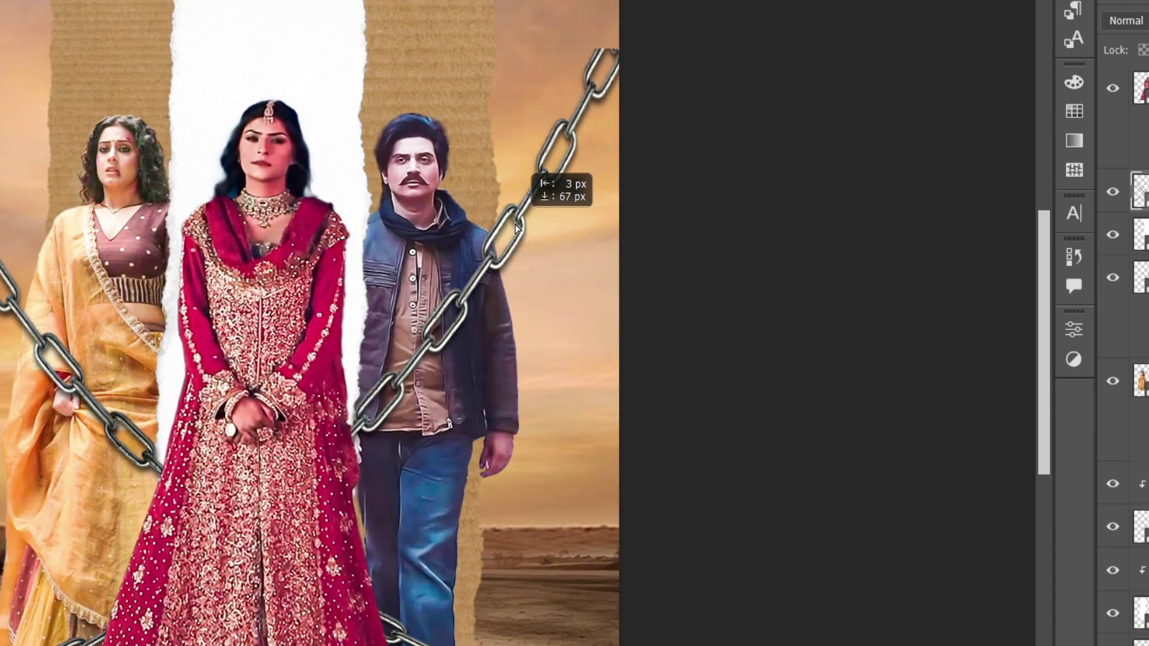
scroll(652, 406, down, 2)
scroll(354, 364, down, 1)
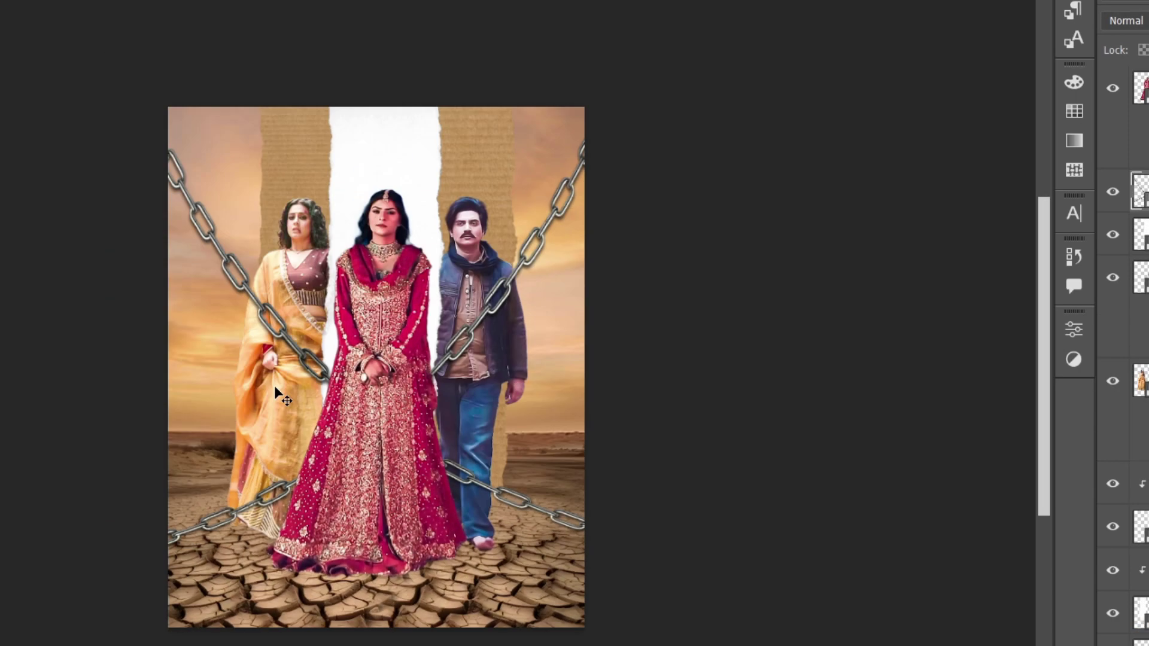
scroll(274, 385, up, 1)
scroll(210, 400, up, 3)
- Restack the white torn strip above the left cardboard strip in the layer order
click(291, 314)
scroll(411, 414, down, 2)
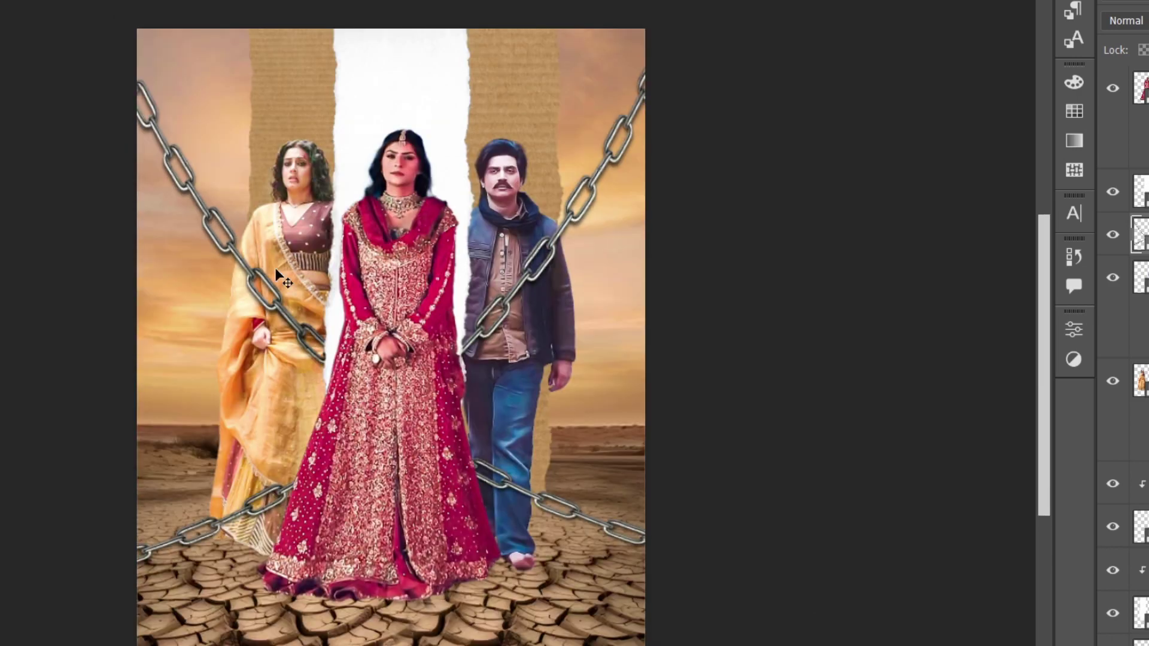
scroll(274, 267, up, 3)
drag(448, 116, 380, 226)
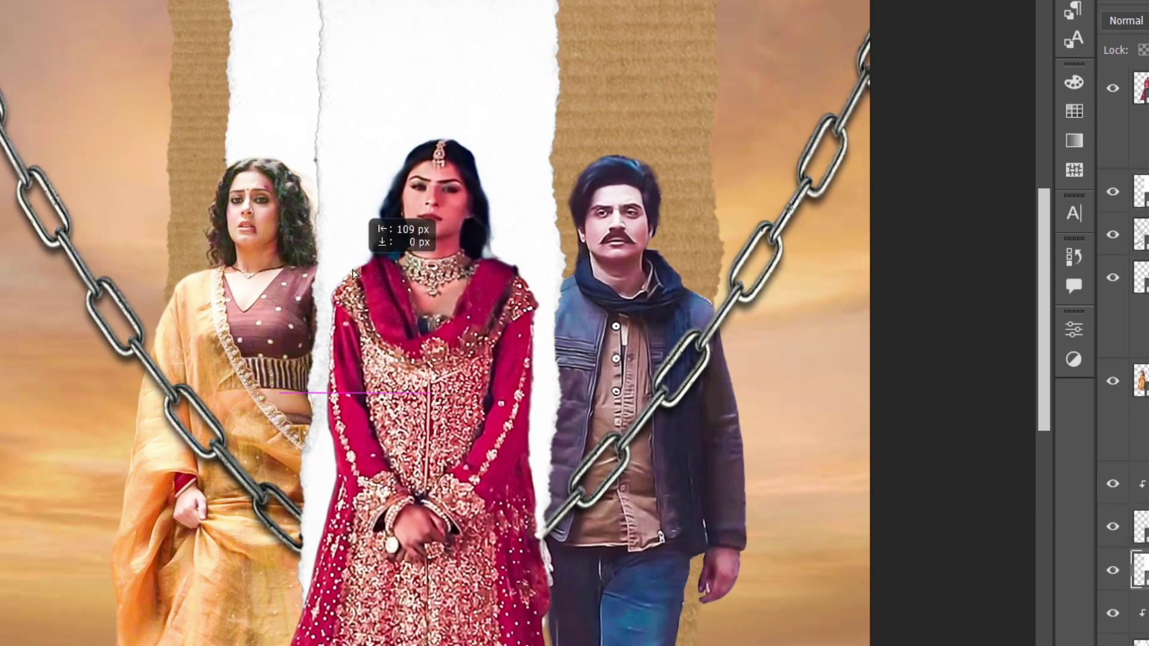
key(ctrl+z)
scroll(802, 305, down, 2)
key(ctrl+shift+z)
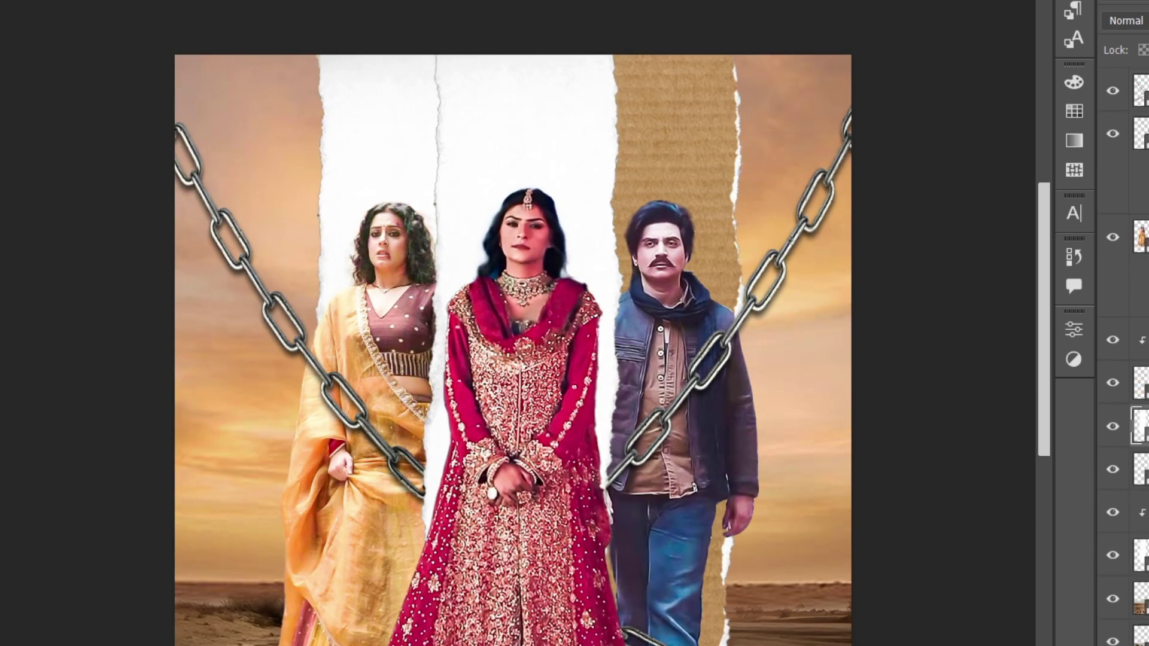
key(ctrl+[)
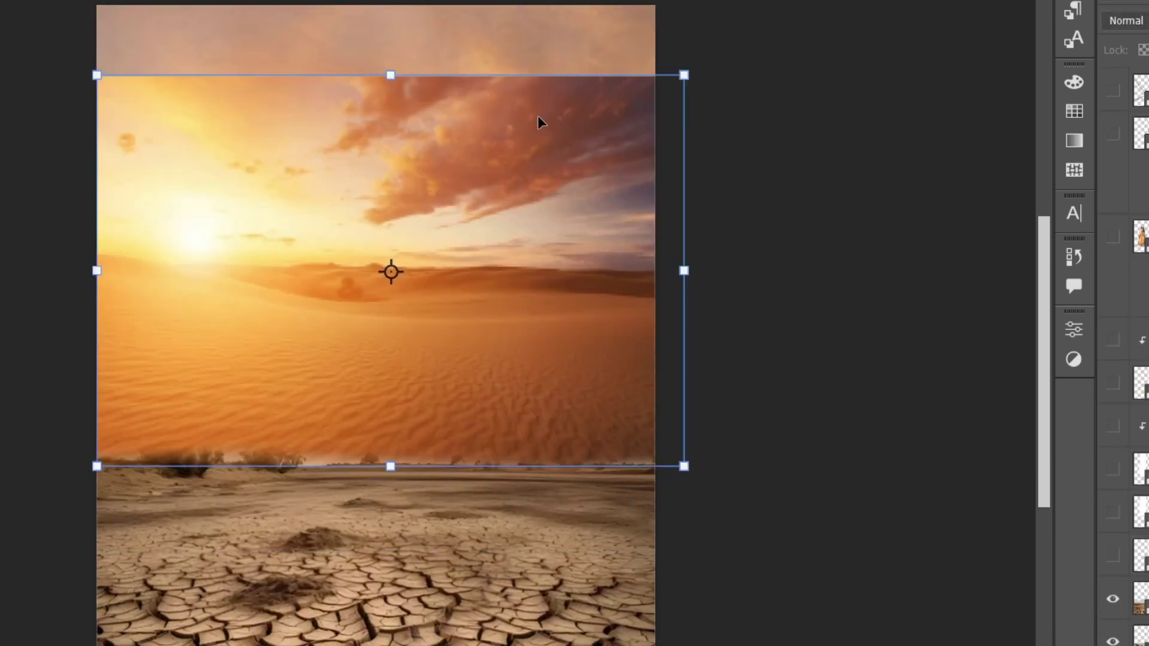
- Scale the desert sunset image to fill the sky and position it above the cracked ground
drag(390, 468, 376, 447)
key(Return)
drag(434, 278, 440, 280)
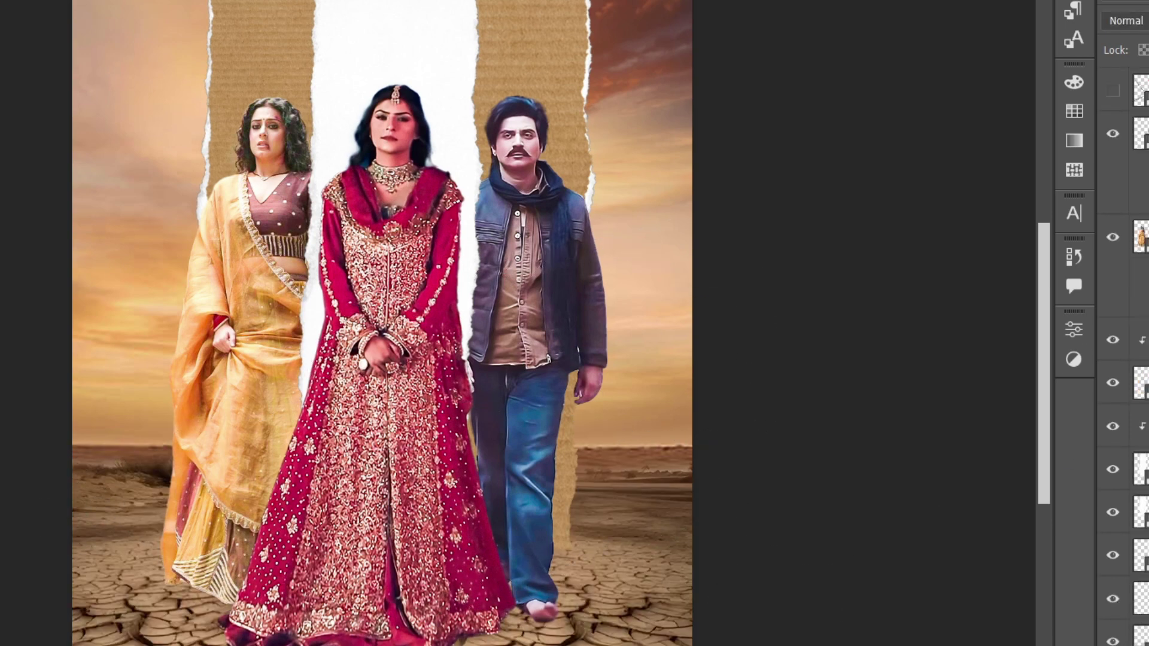
- Raise the background's Brightness to 59 and Contrast to 57
drag(944, 450, 961, 450)
drag(977, 490, 982, 493)
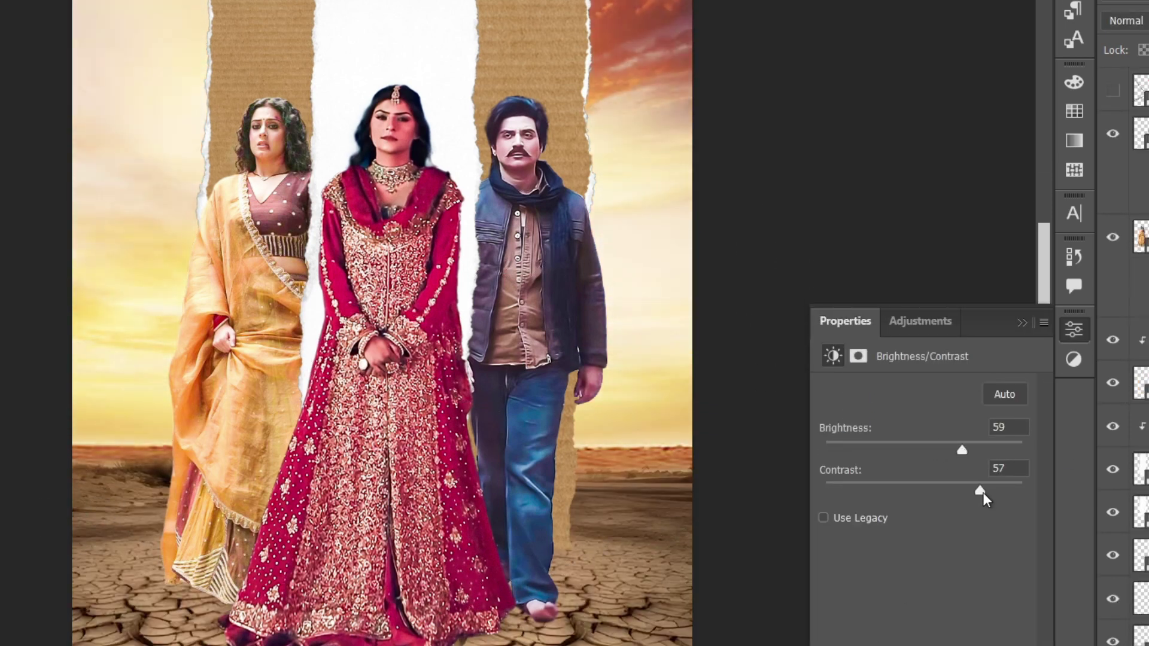
click(1090, 593)
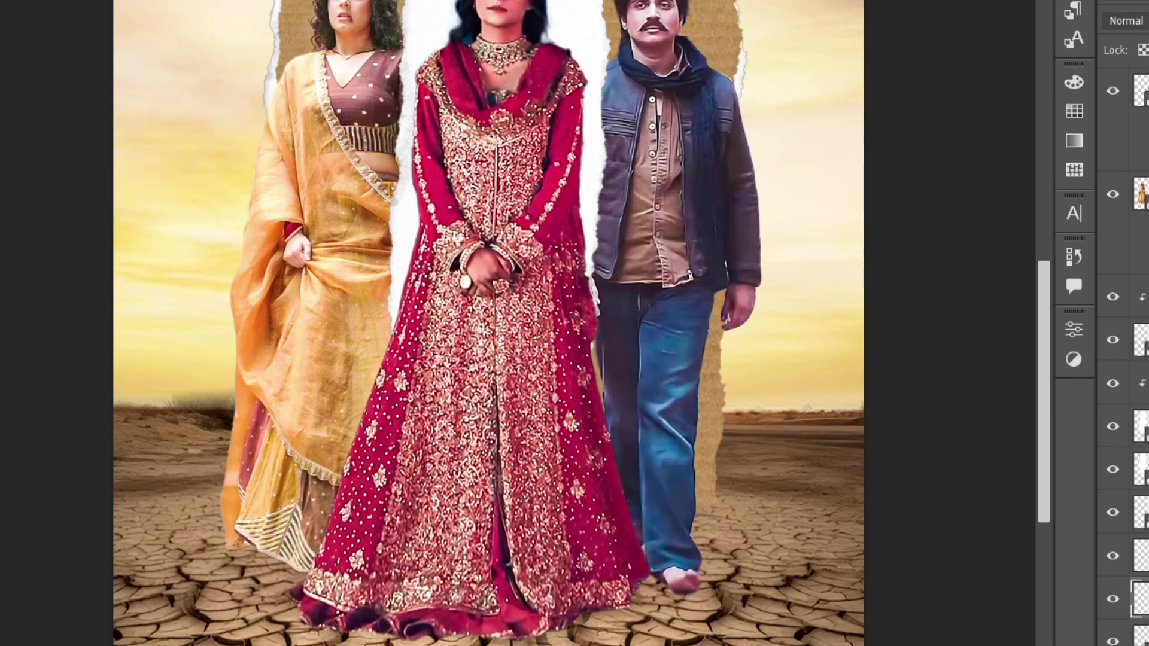
- Stamp hazy dust along the horizon and lower the cracked ground's exposure
click(837, 461)
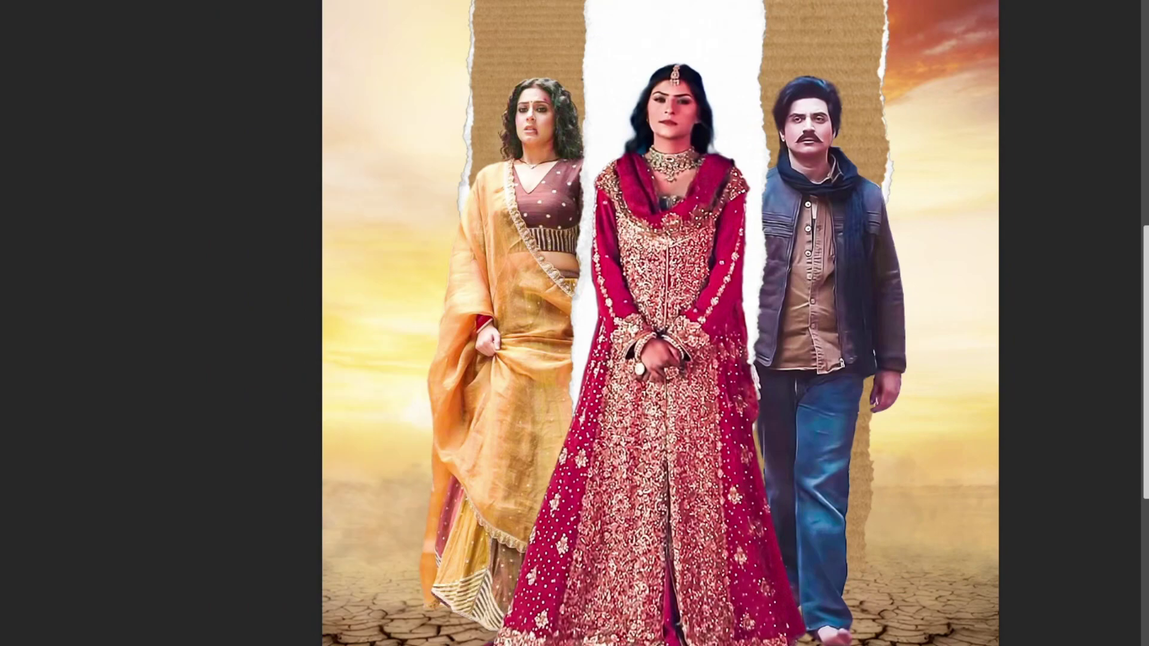
click(818, 235)
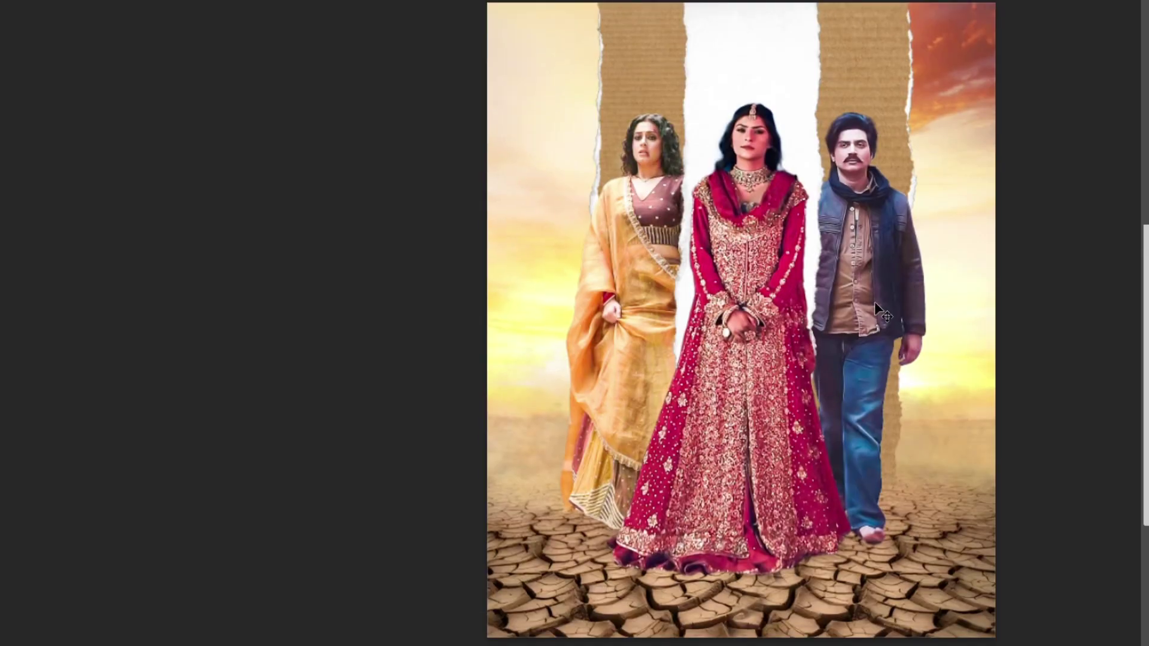
scroll(1080, 206, up, 2)
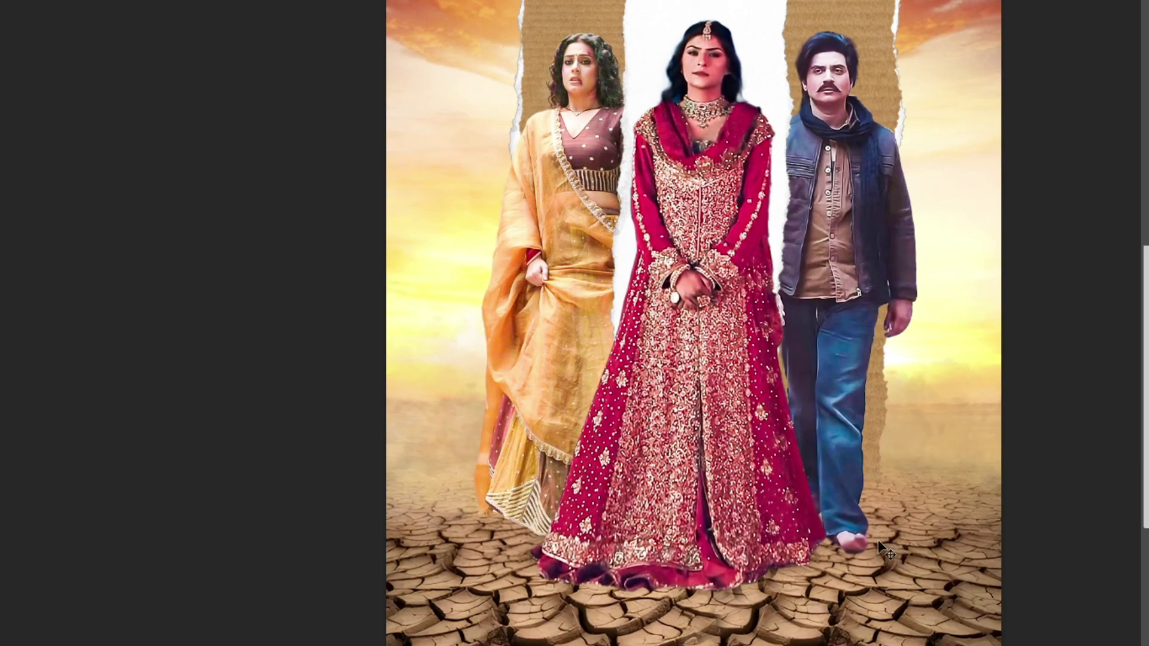
drag(1026, 450, 969, 453)
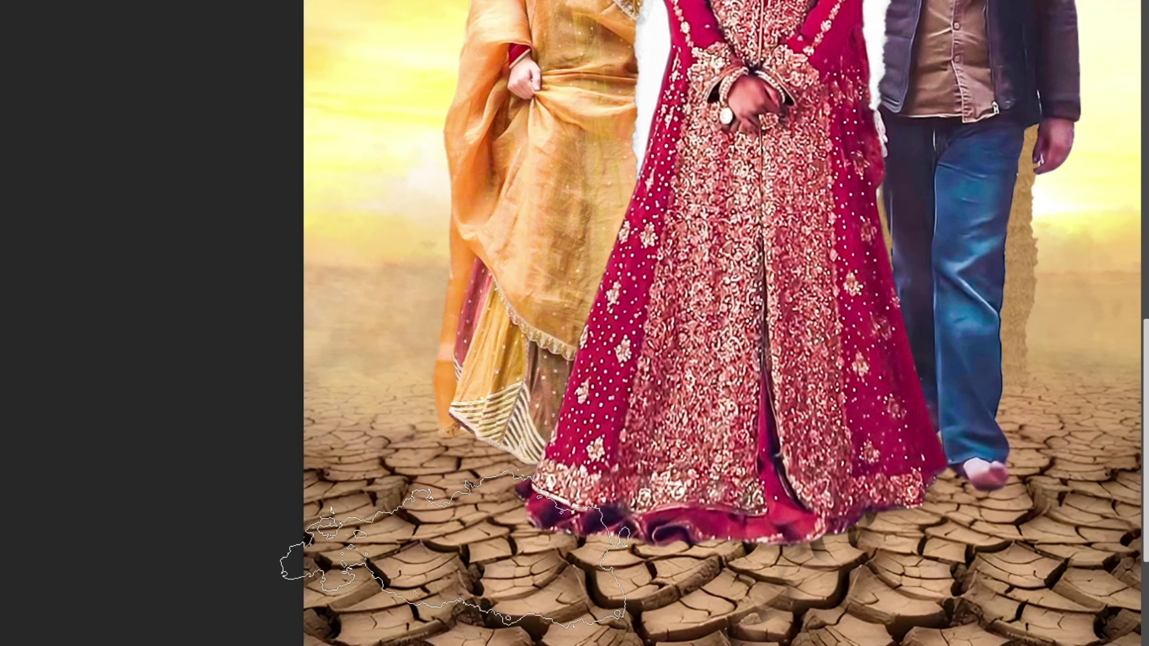
- Adjust the brush for the ground mask and set Blend If to drop the layer's brightest tones
right_click(573, 462)
key(Escape)
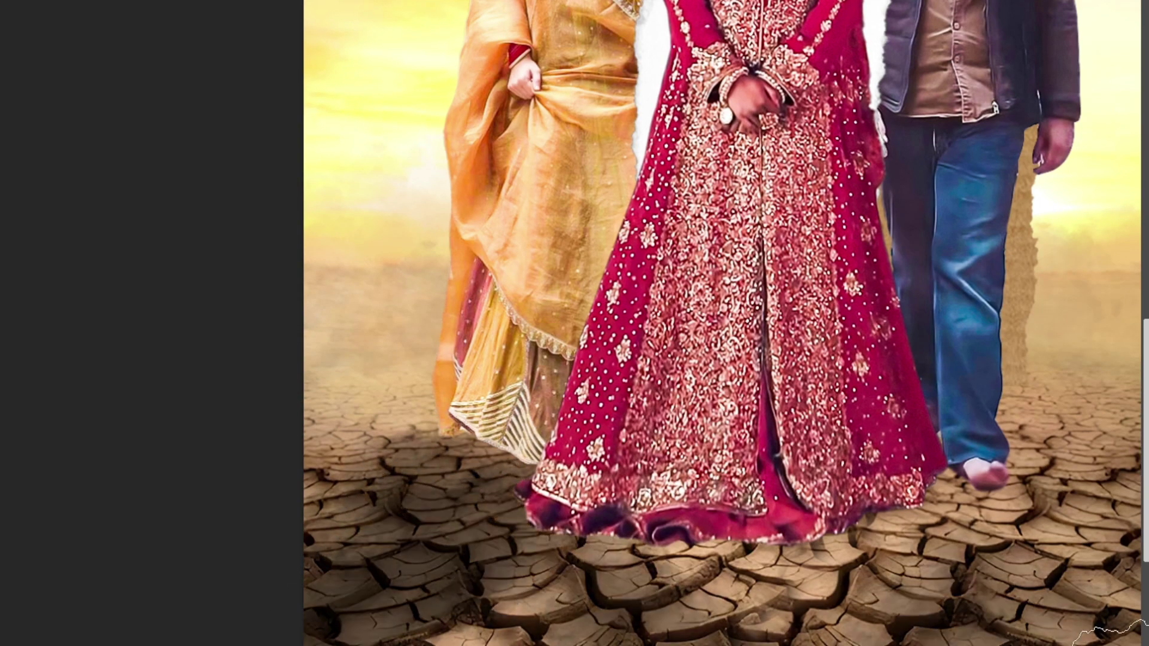
scroll(248, 616, right, 2)
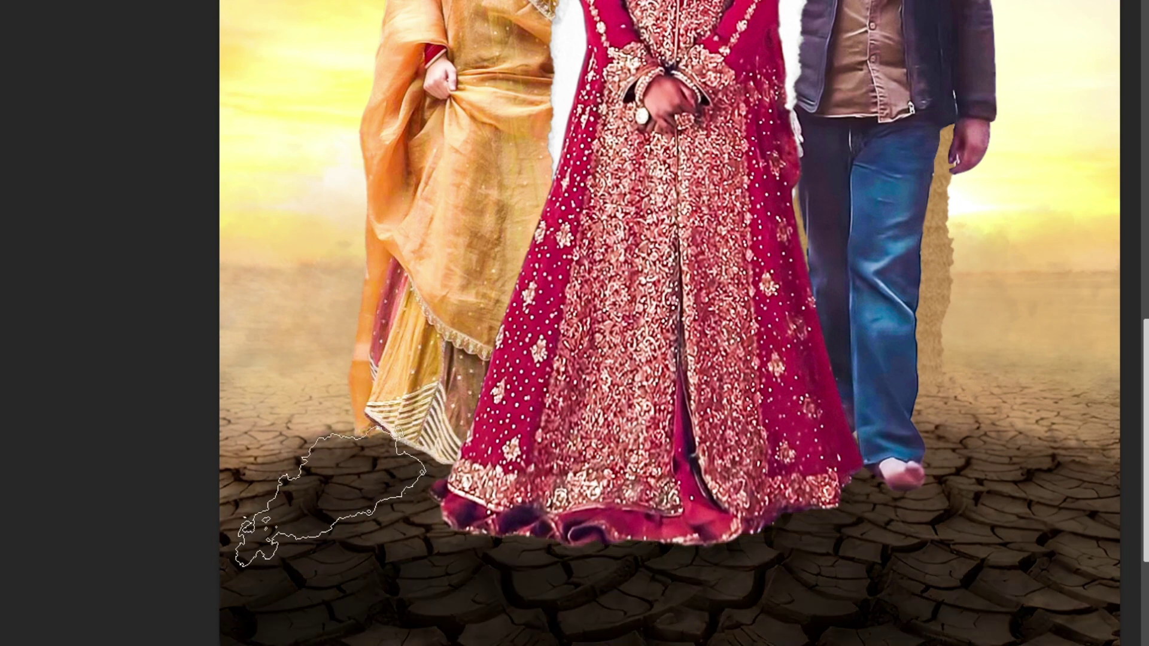
scroll(359, 622, down, 5)
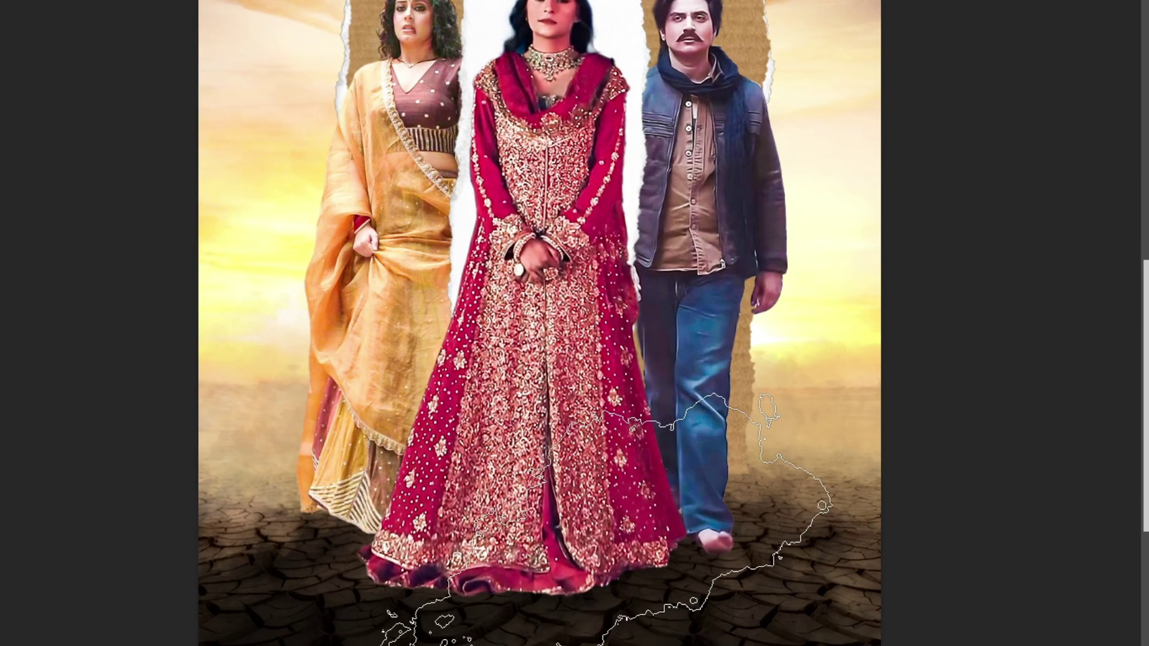
scroll(356, 443, up, 3)
right_click(356, 443)
key(Escape)
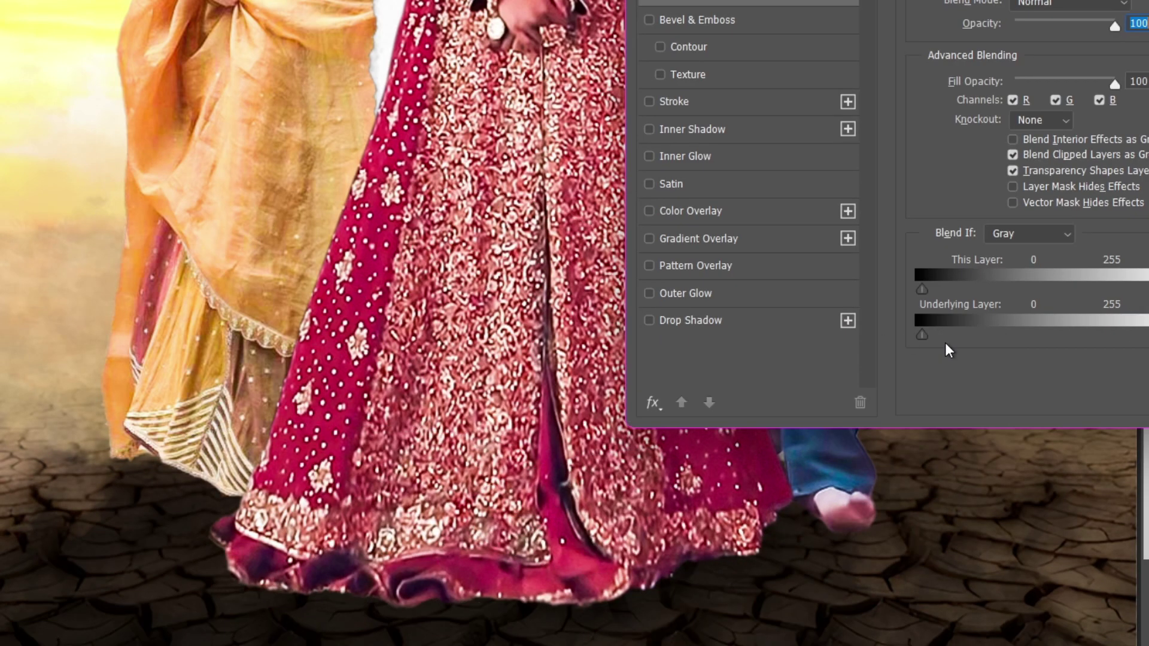
drag(1146, 289, 1143, 290)
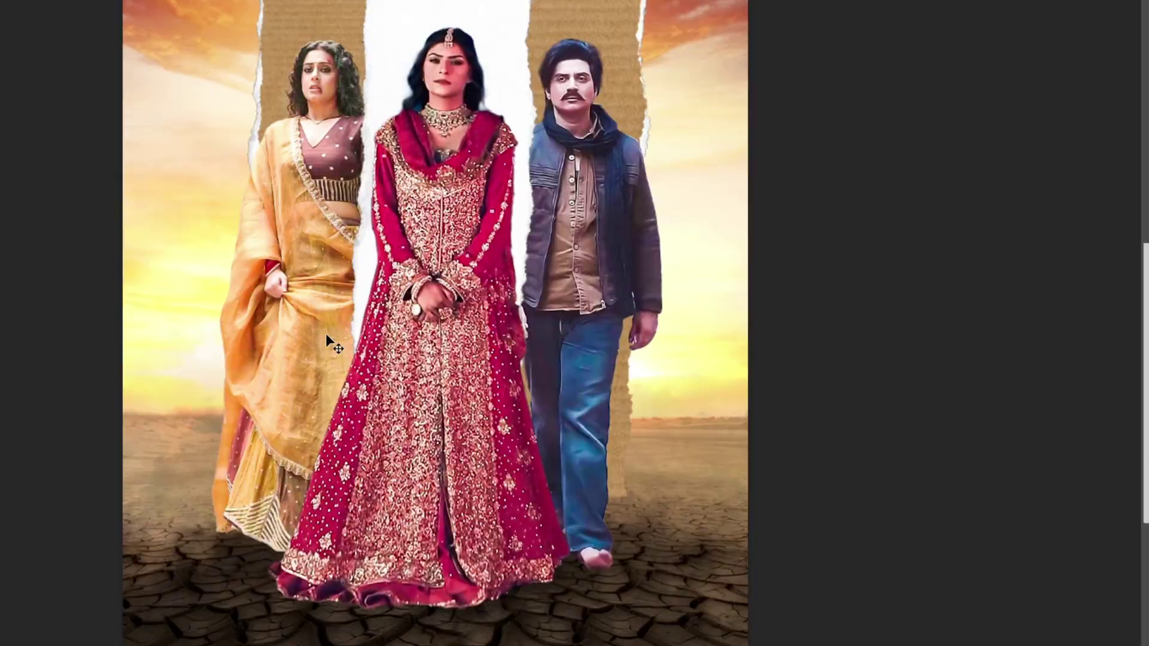
- Select the left strip copy layer and darken it with an Exposure adjustment of about -0.89
right_click(318, 132)
click(365, 159)
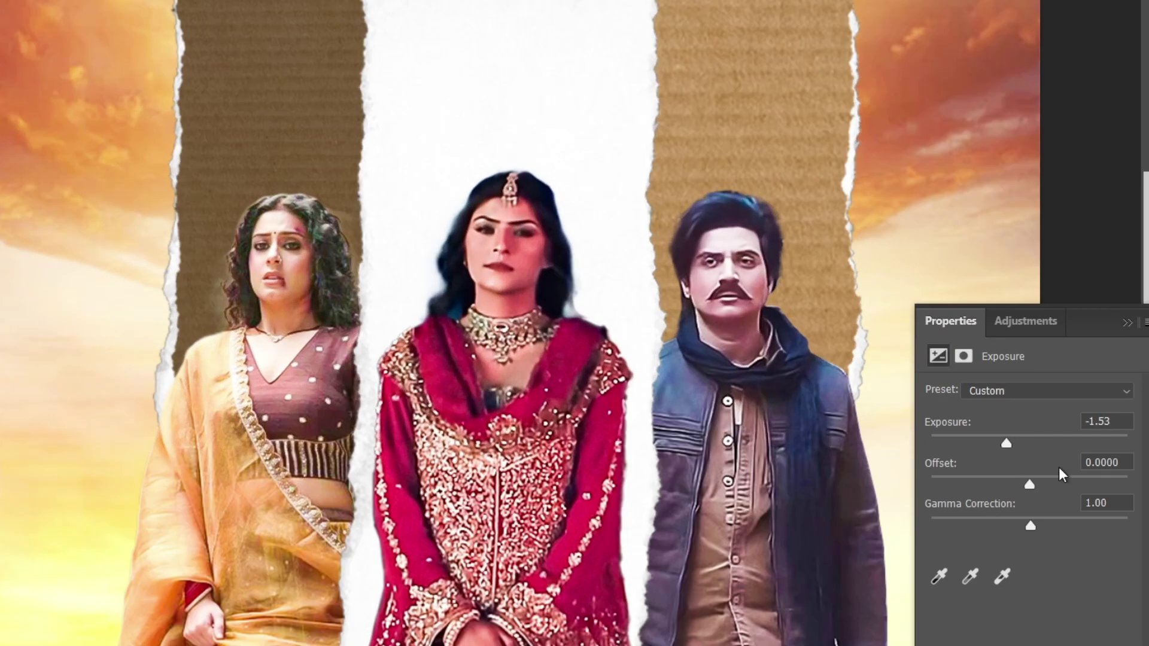
drag(1005, 442, 1006, 440)
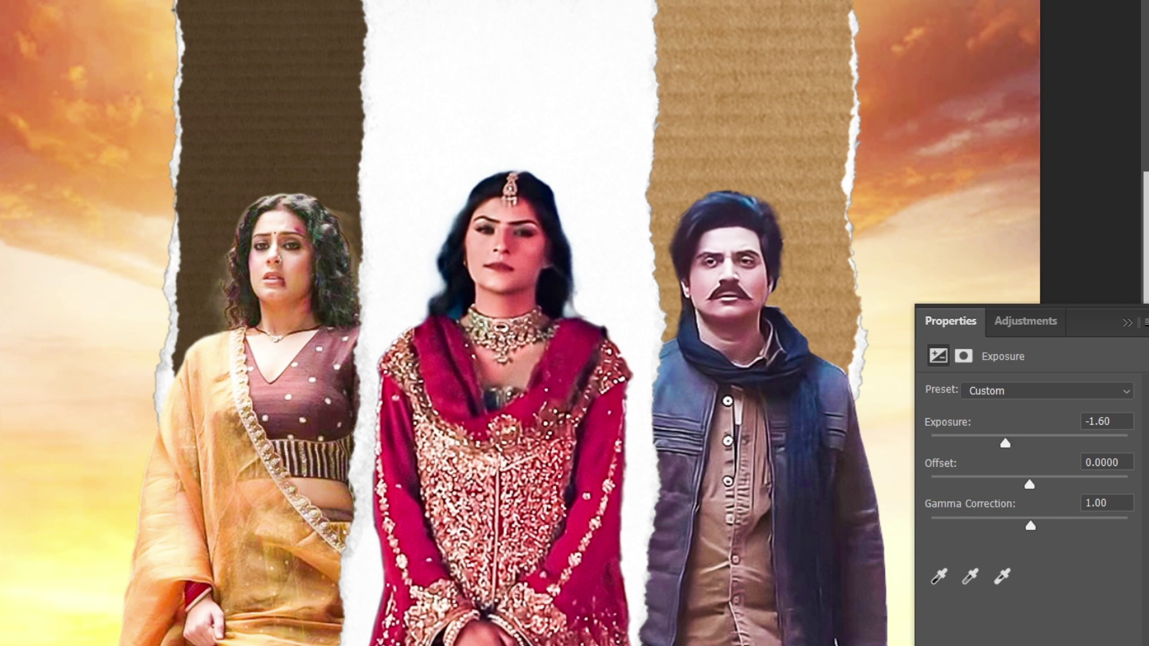
click(1125, 323)
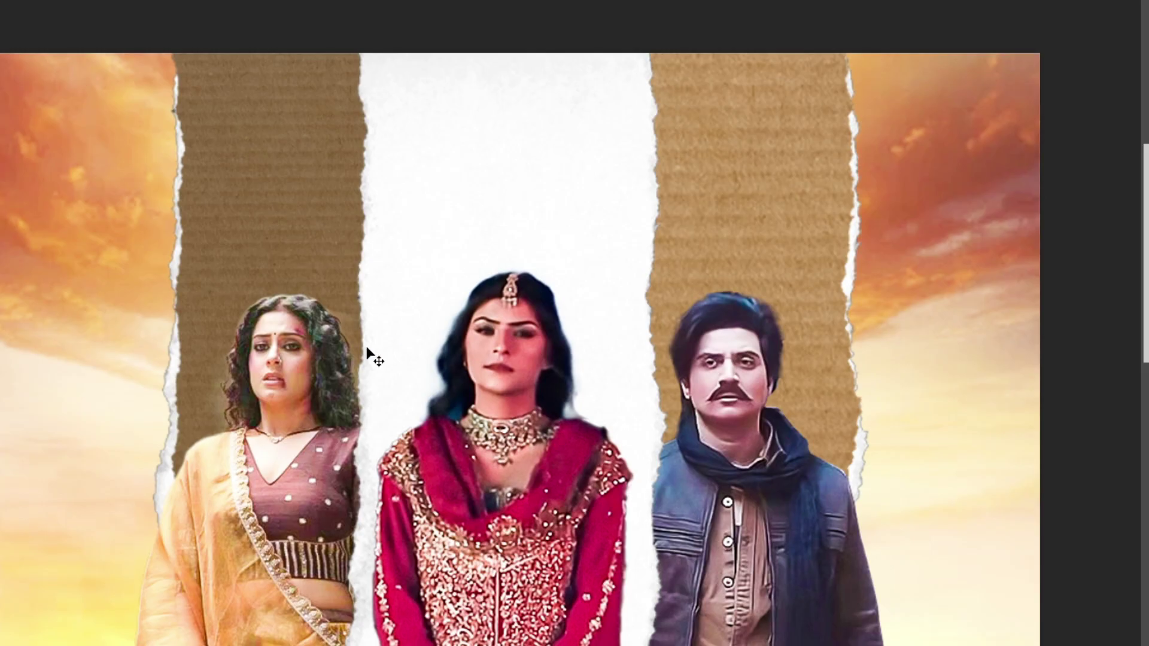
right_click(346, 461)
- Pick the soft round brush and zoom in on the three characters
double_click(568, 407)
right_click(488, 395)
key(Escape)
scroll(516, 357, down, 1)
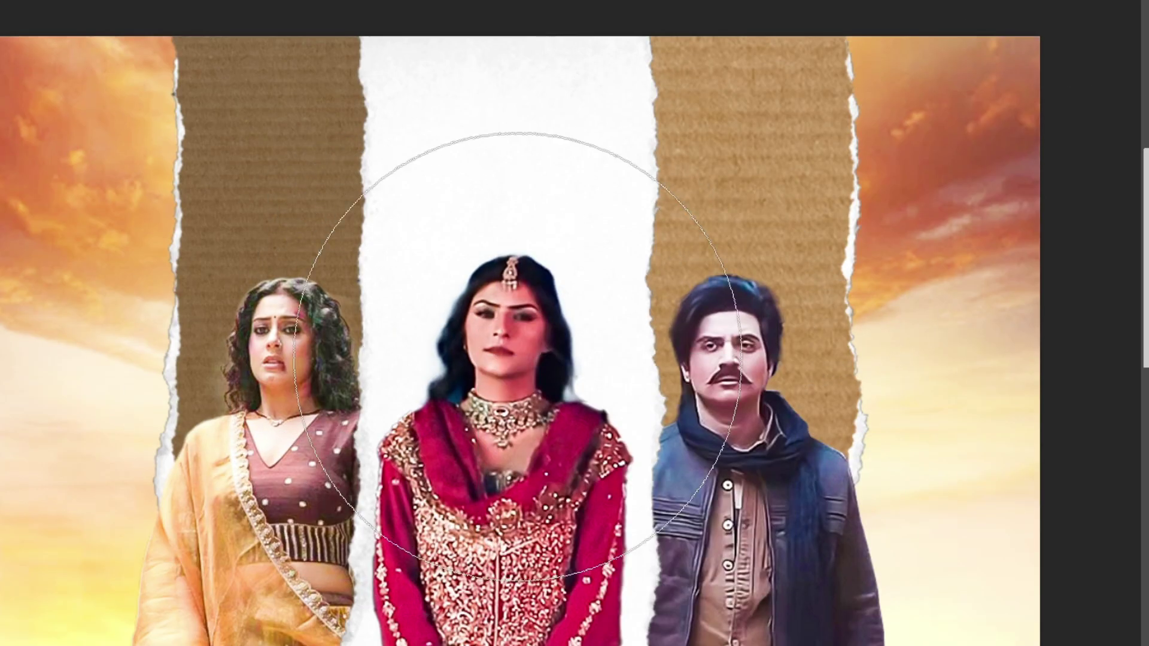
scroll(359, 184, up, 1)
scroll(493, 367, left, 3)
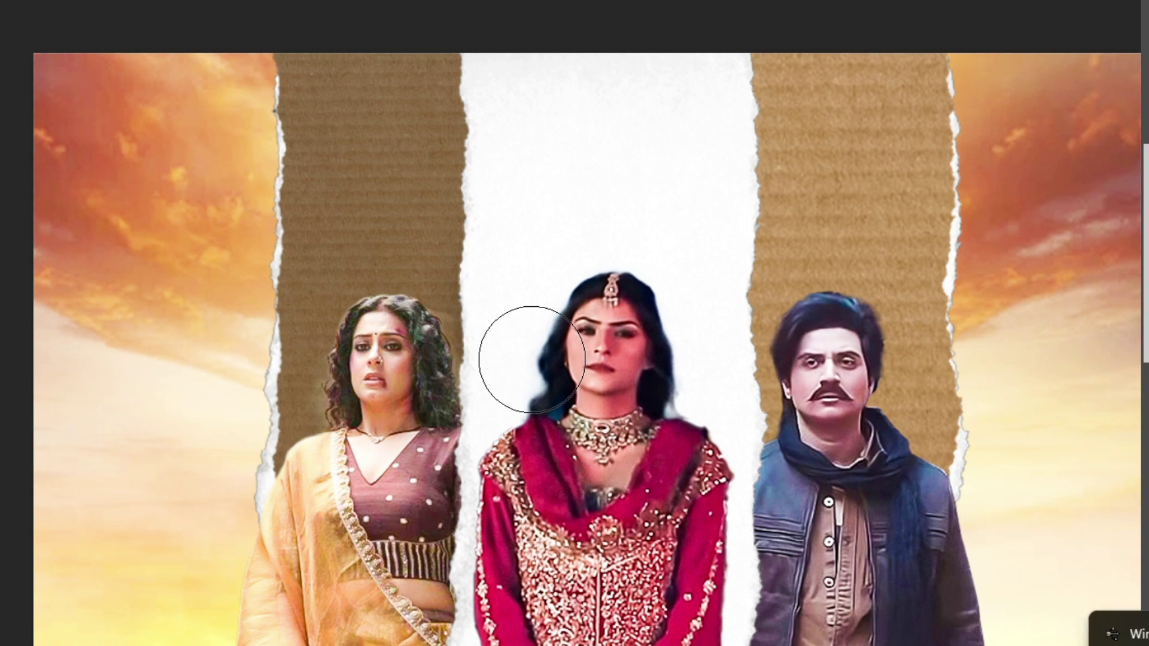
scroll(470, 412, up, 2)
scroll(530, 90, up, 1)
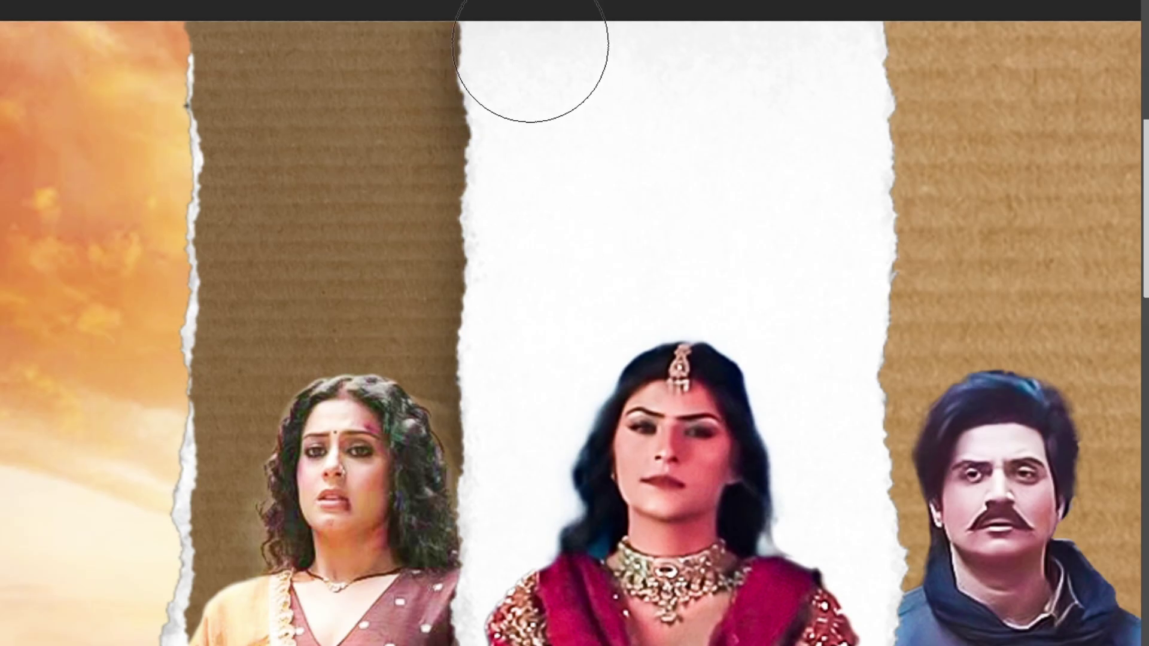
scroll(189, 589, down, 3)
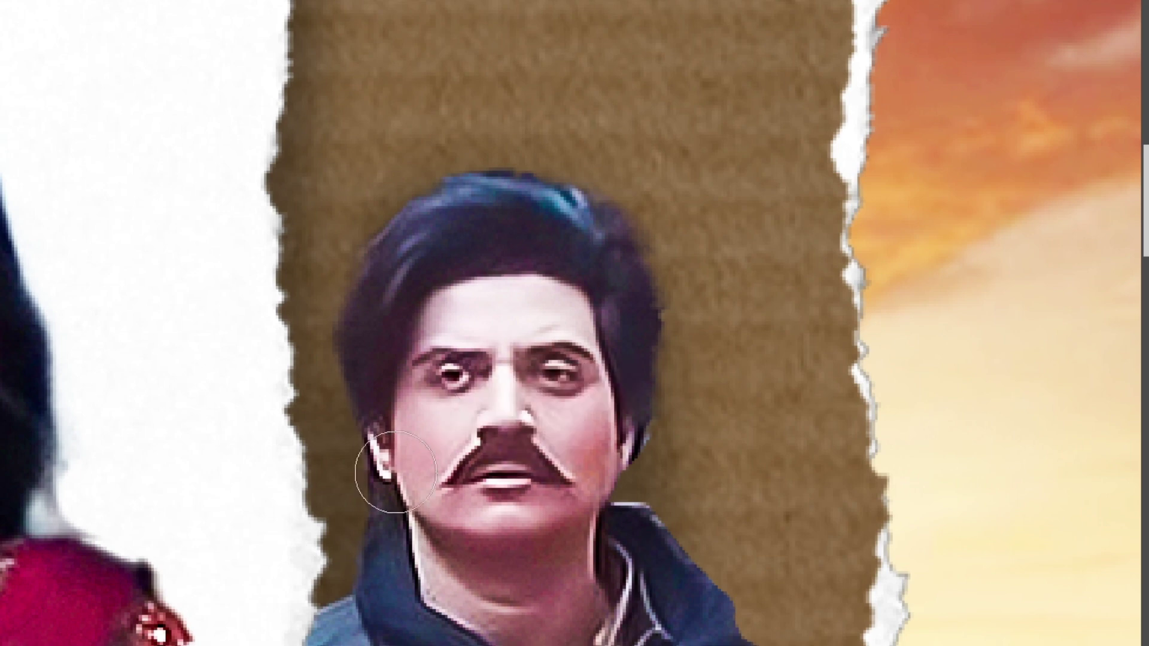
- Shrink the brush and lower the Exposure to darken the figures
scroll(706, 547, down, 3)
scroll(562, 92, down, 2)
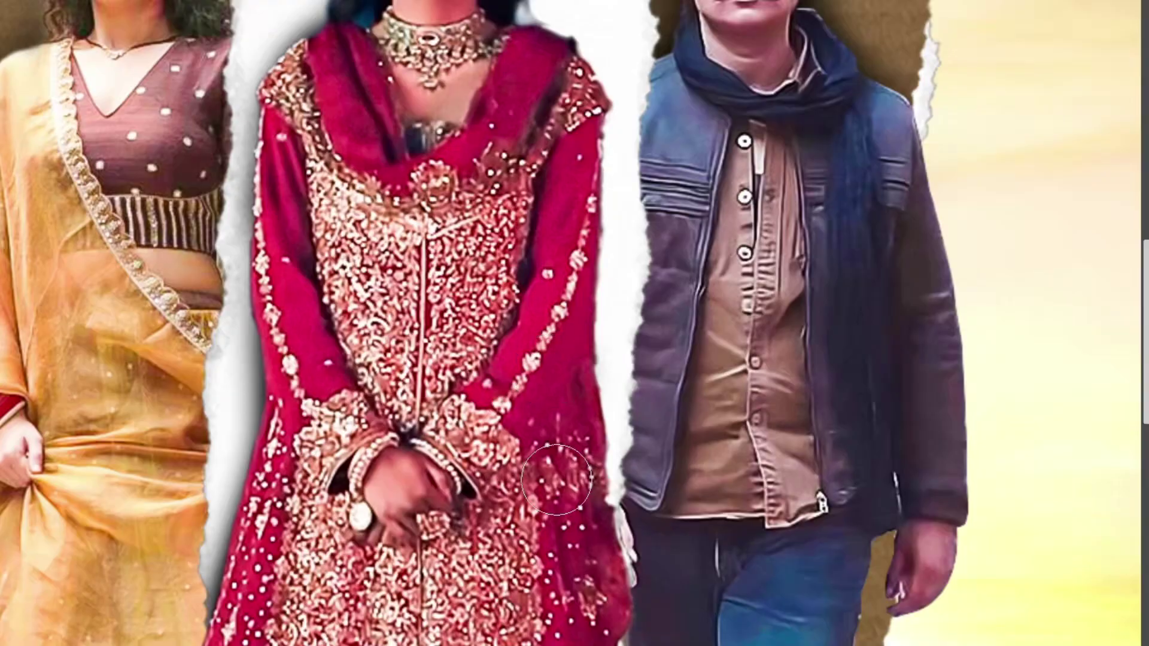
drag(551, 236, 535, 235)
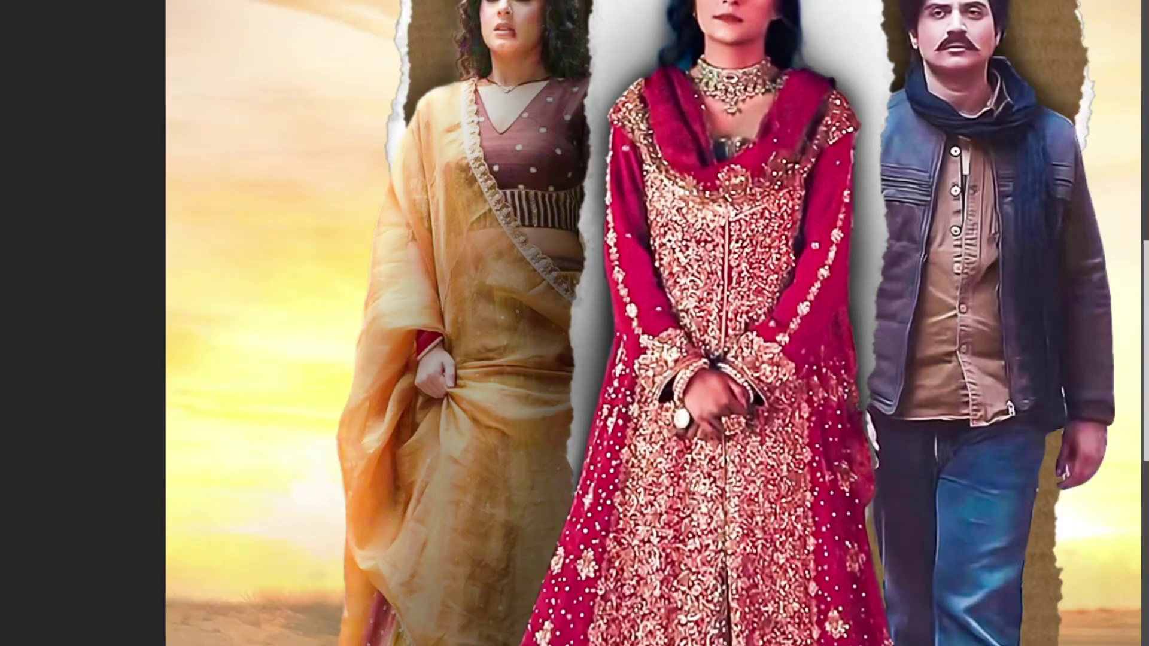
drag(1029, 442, 982, 443)
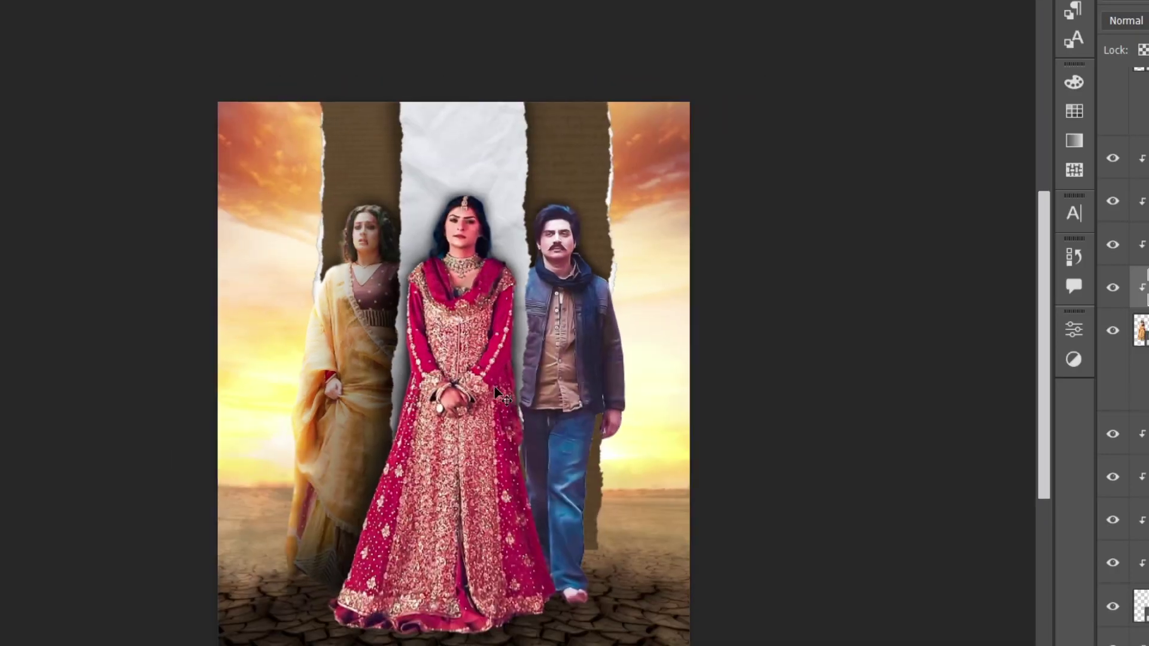
- Darken the bride's dress with an Exposure of -0.32
scroll(347, 239, up, 10)
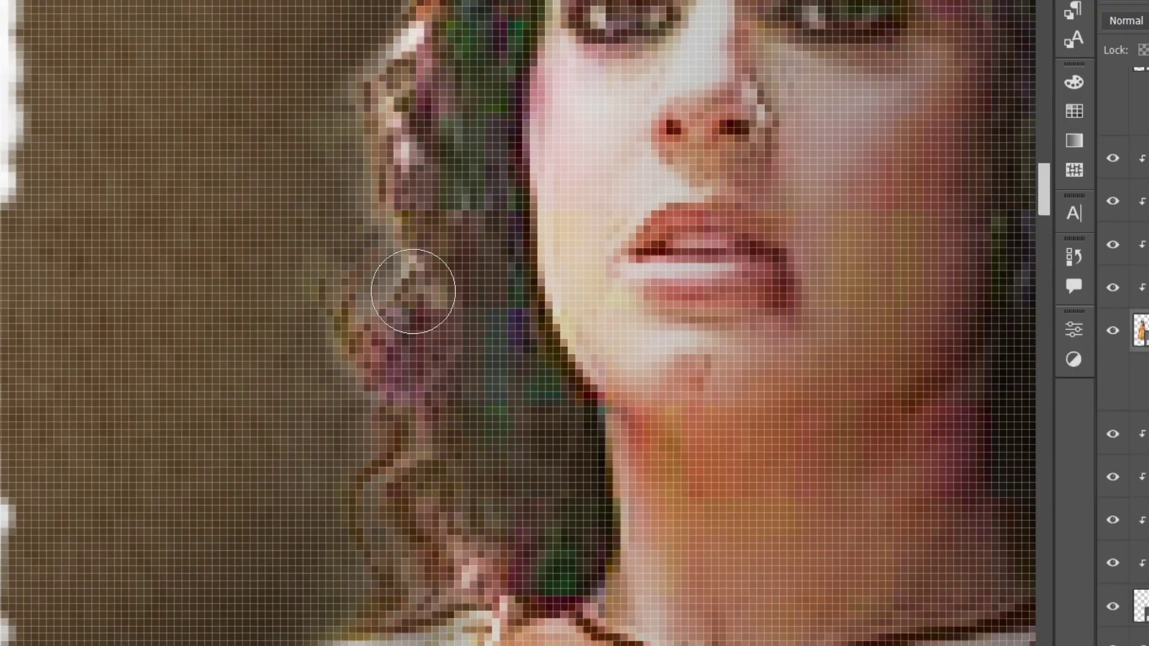
scroll(412, 291, down, 10)
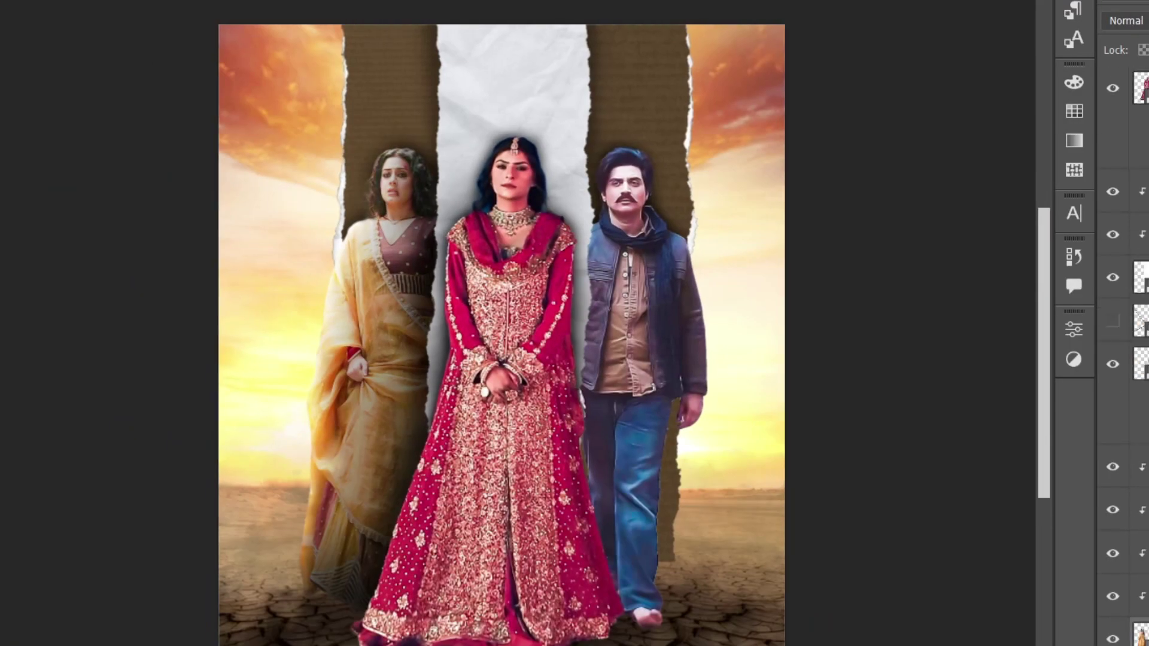
drag(924, 443, 913, 441)
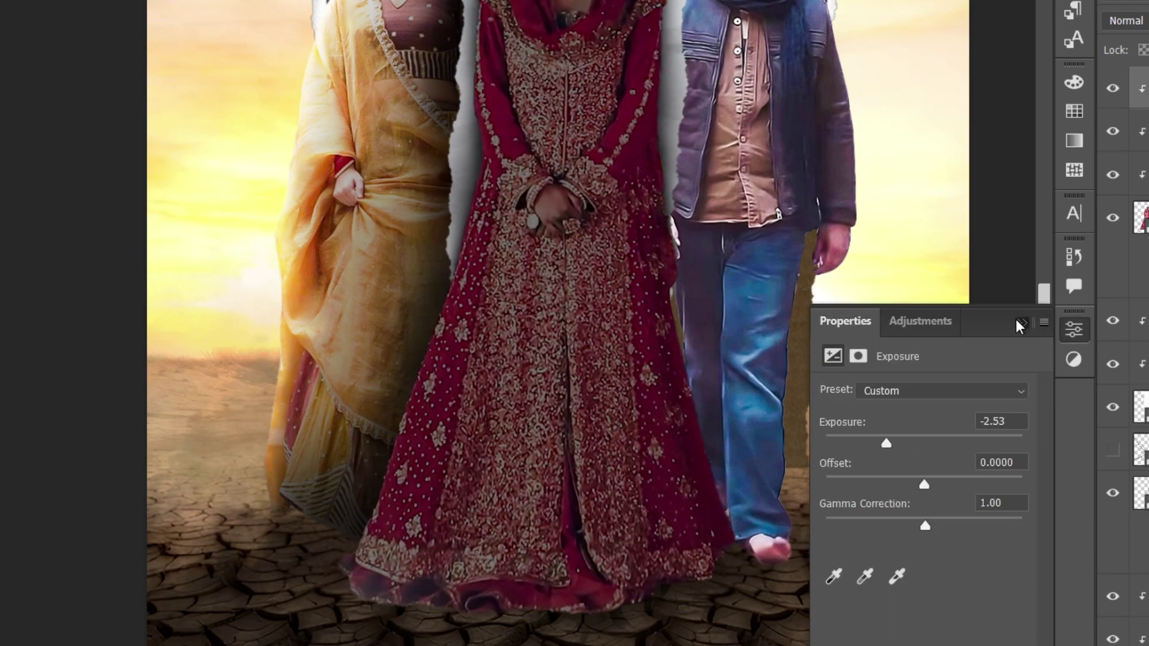
click(1021, 323)
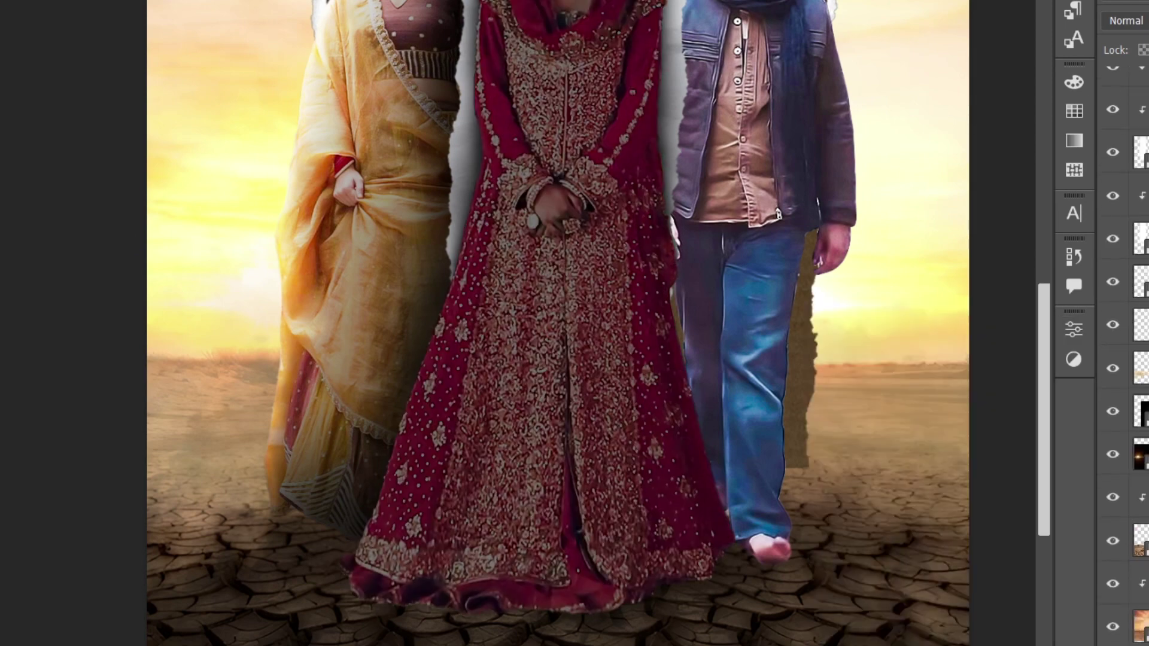
- Flatten the brush roundness into an elliptical shape for shading
right_click(454, 407)
drag(490, 434, 490, 456)
key(Return)
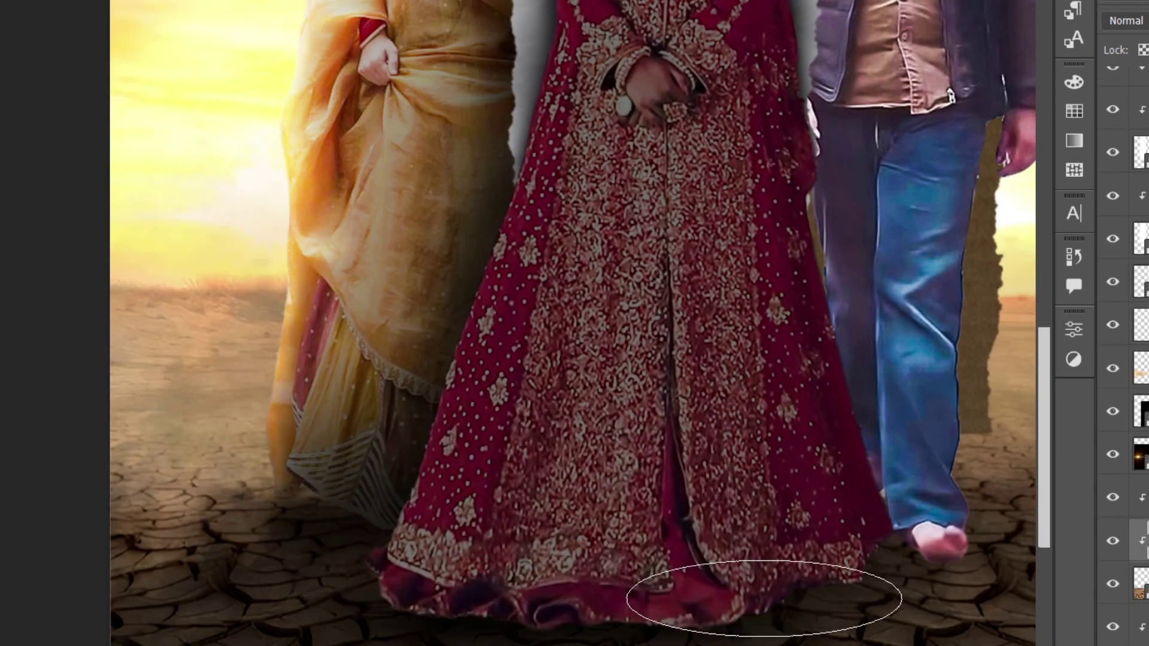
scroll(764, 598, down, 5)
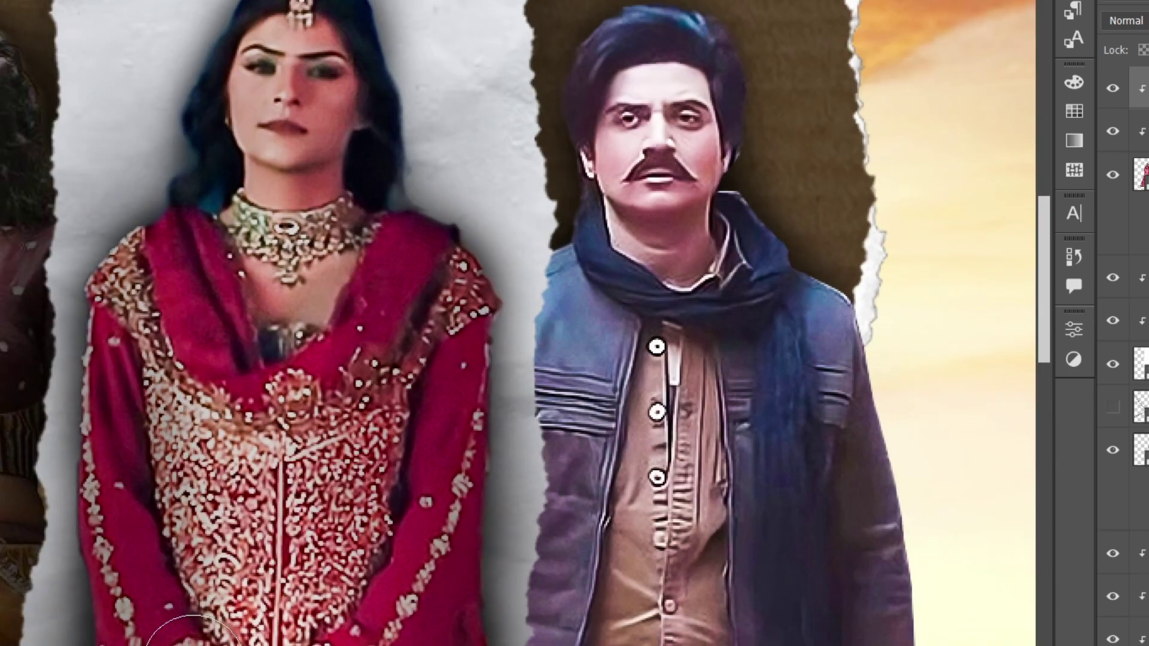
- Paint shading across the dress embroidery and raise an Exposure layer to +2.25
drag(192, 640, 410, 487)
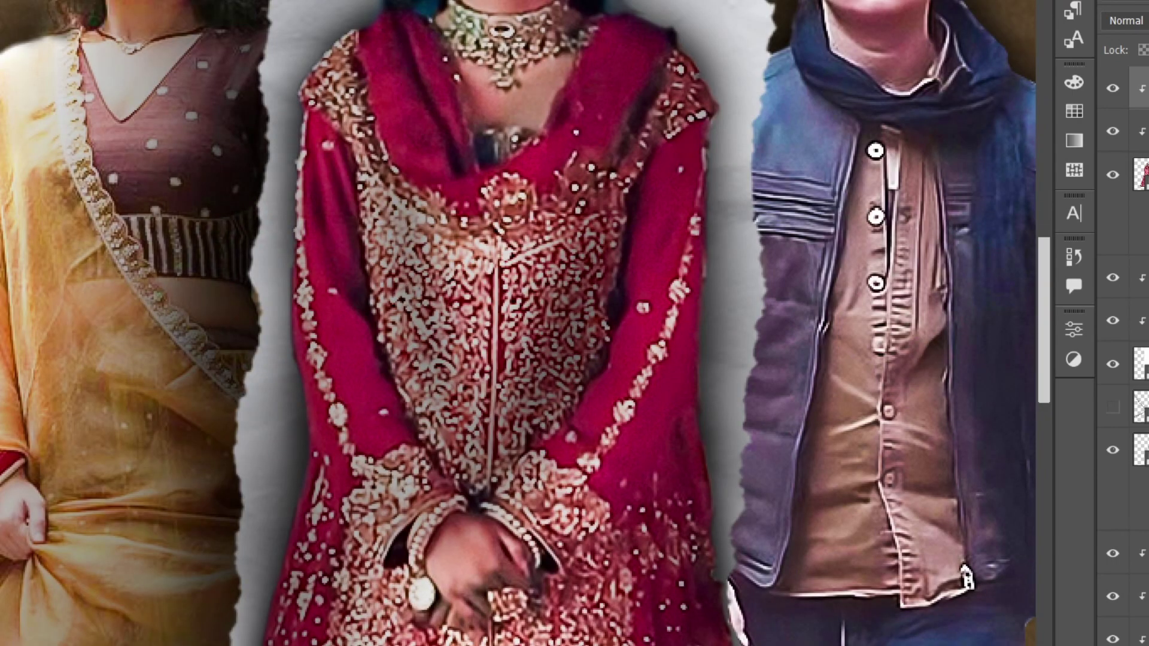
drag(923, 436, 957, 443)
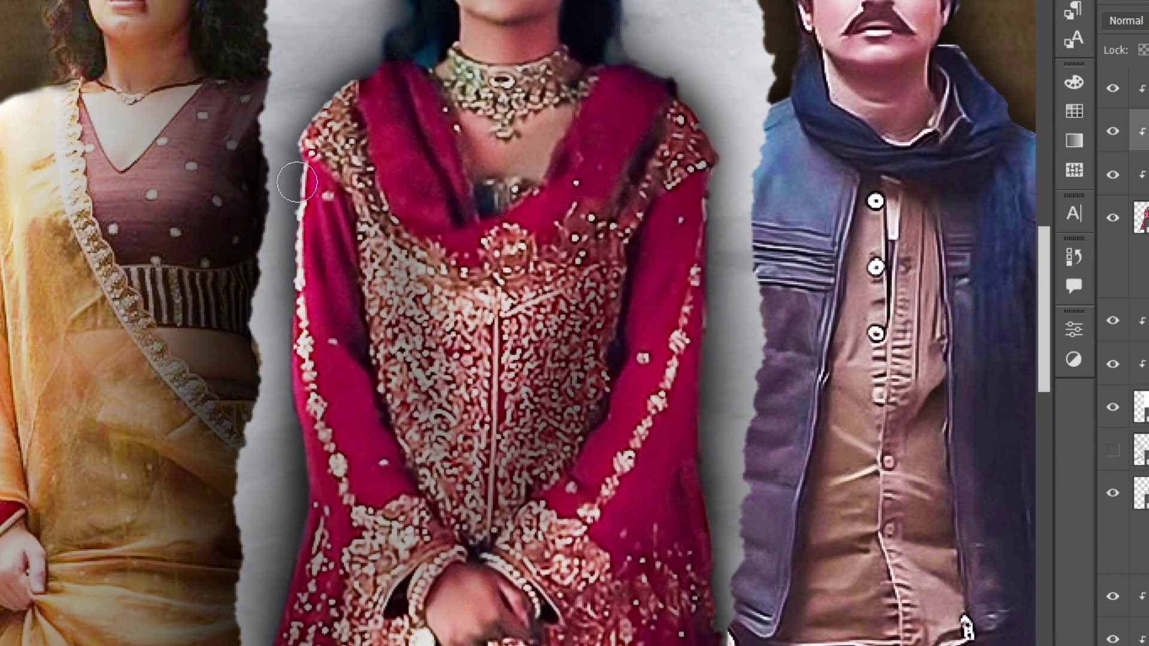
scroll(296, 181, up, 2)
scroll(736, 381, down, 1)
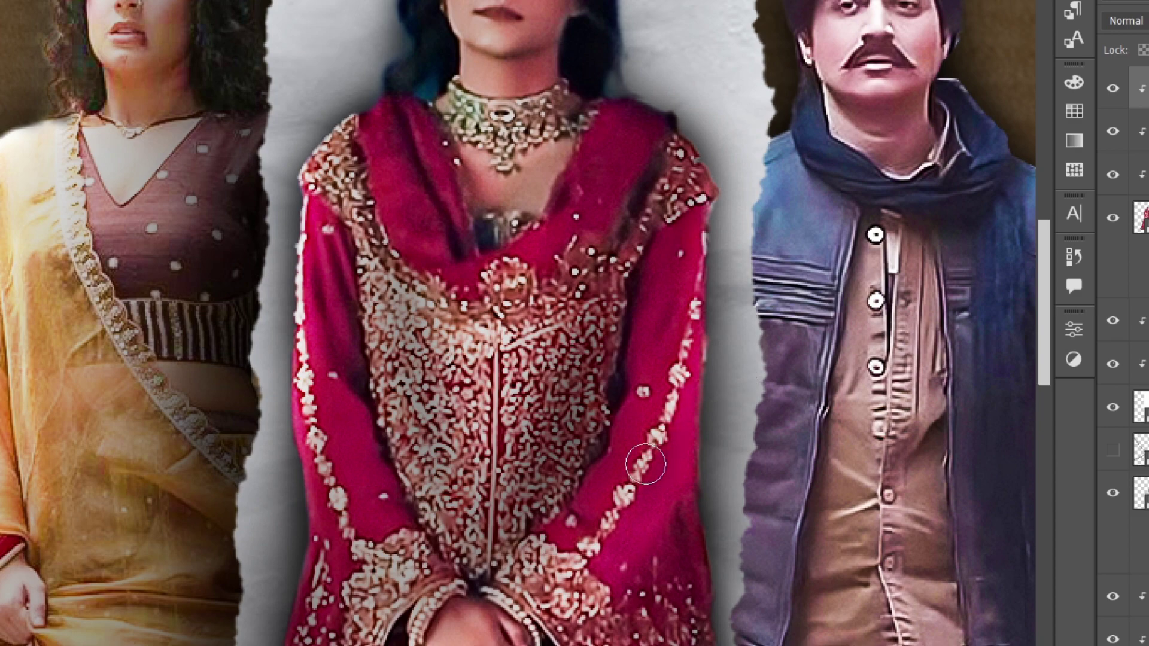
scroll(683, 429, down, 3)
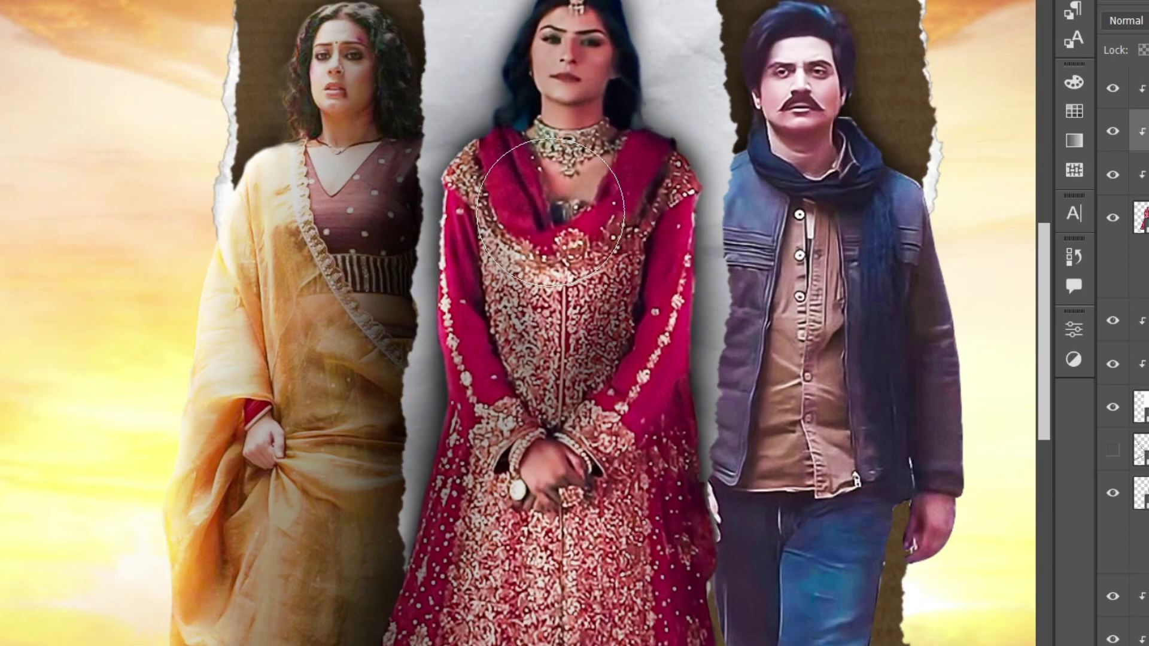
scroll(564, 270, down, 2)
scroll(744, 385, down, 1)
scroll(666, 365, up, 3)
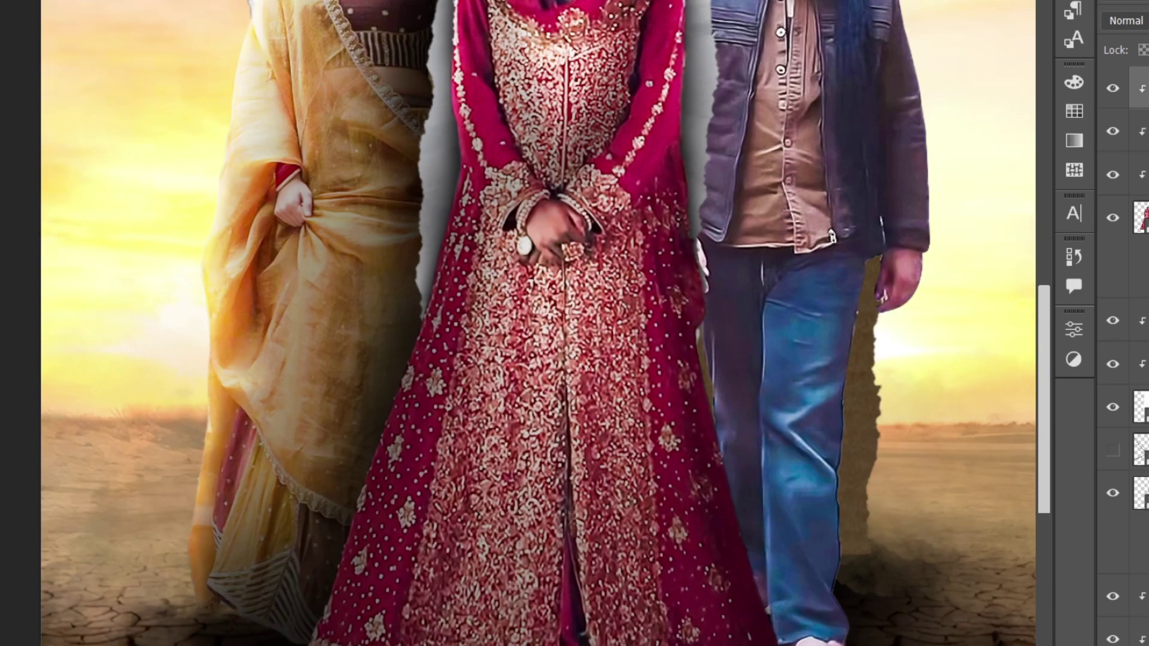
scroll(773, 332, down, 2)
scroll(538, 419, up, 1)
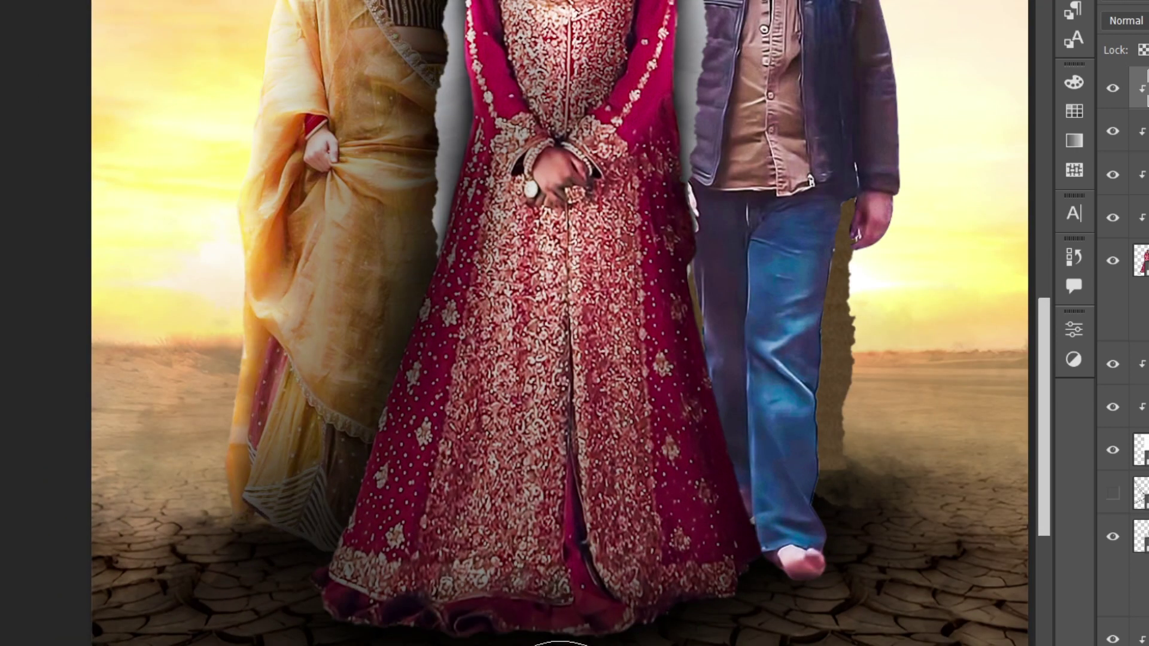
scroll(560, 640, down, 3)
scroll(892, 413, up, 2)
- Set the exposure layer's blend mode to Hard Light
click(1124, 21)
click(1123, 310)
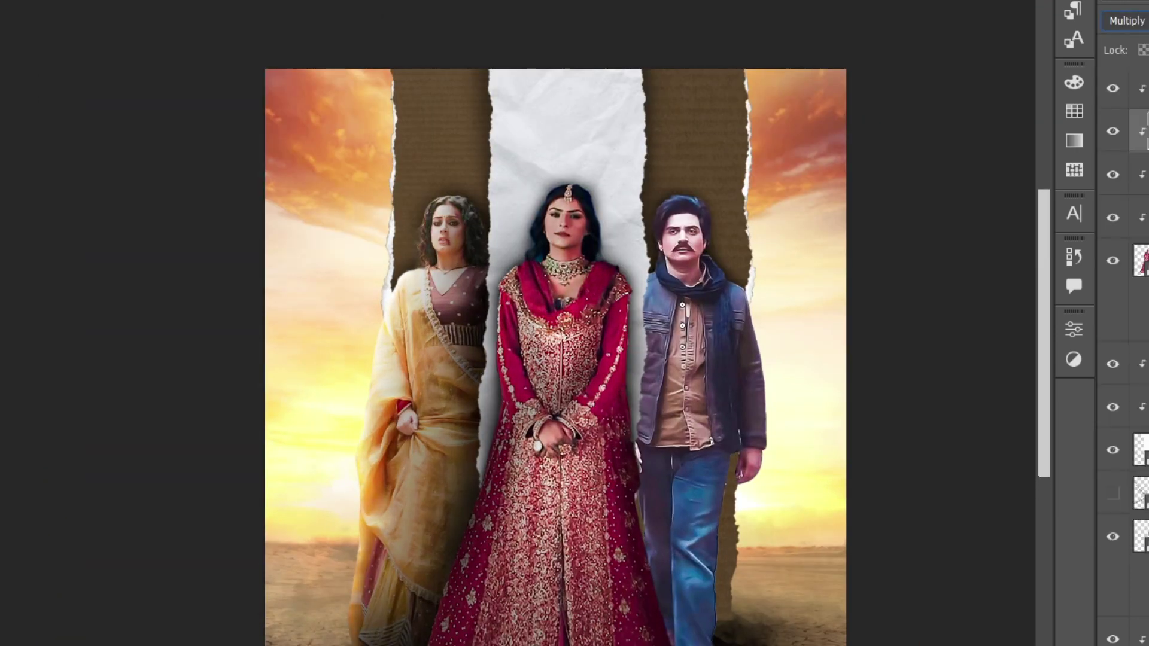
click(1124, 21)
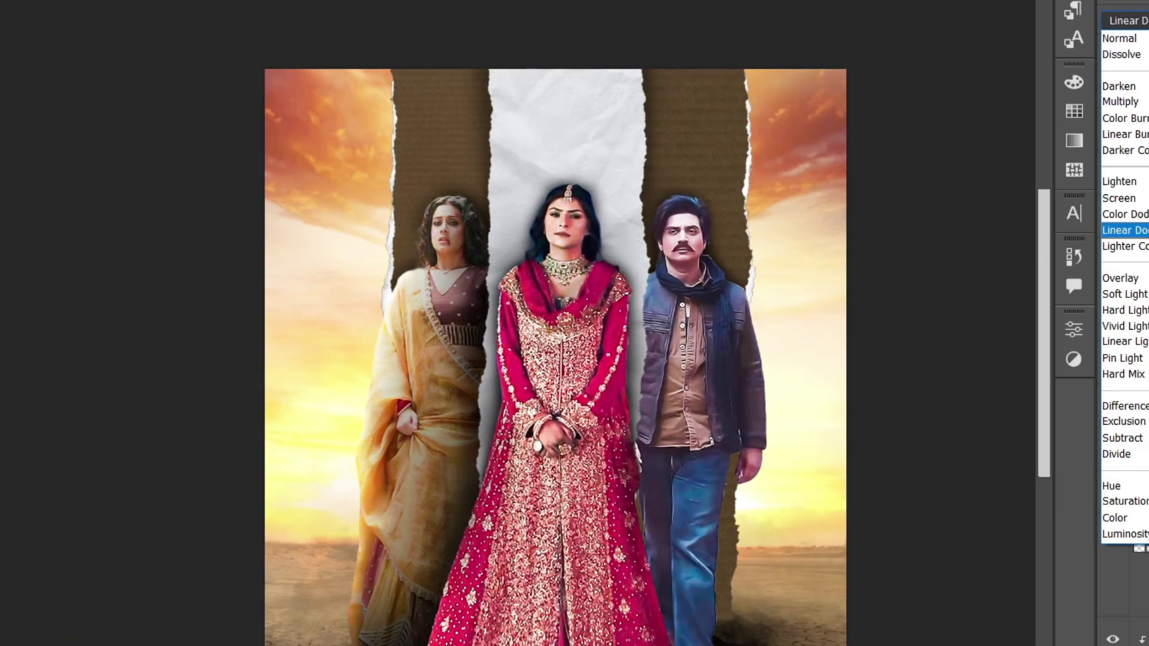
key(Escape)
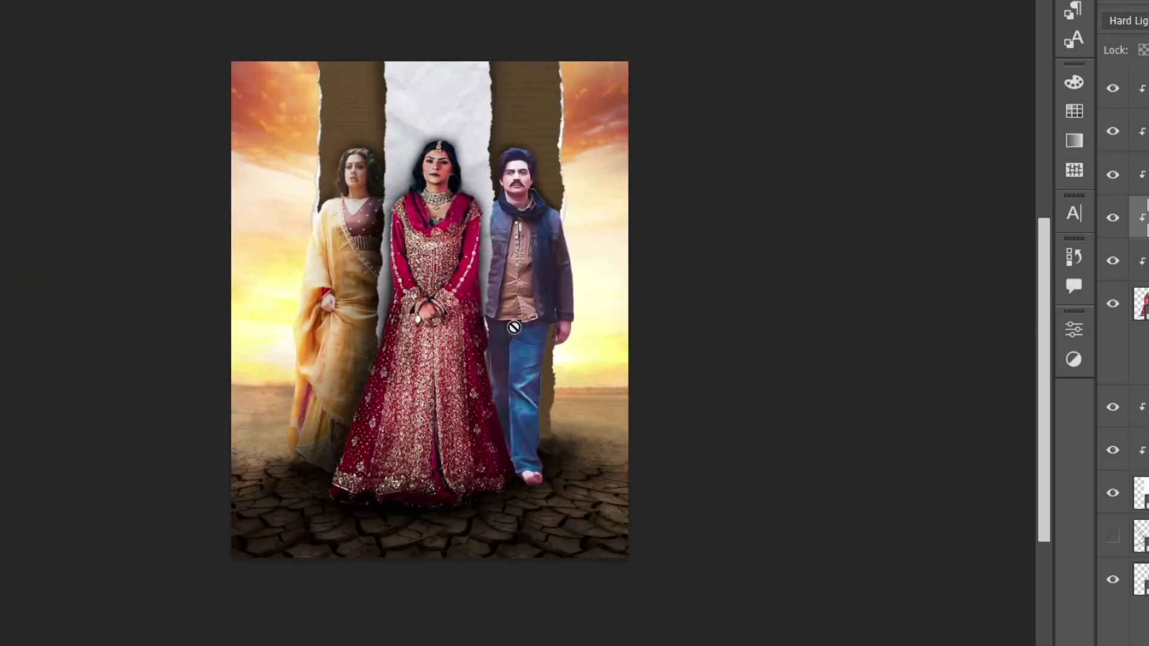
- Zoom around the man's jacket while touching it up, then zoom out to the full poster
scroll(538, 254, up, 3)
scroll(564, 302, down, 2)
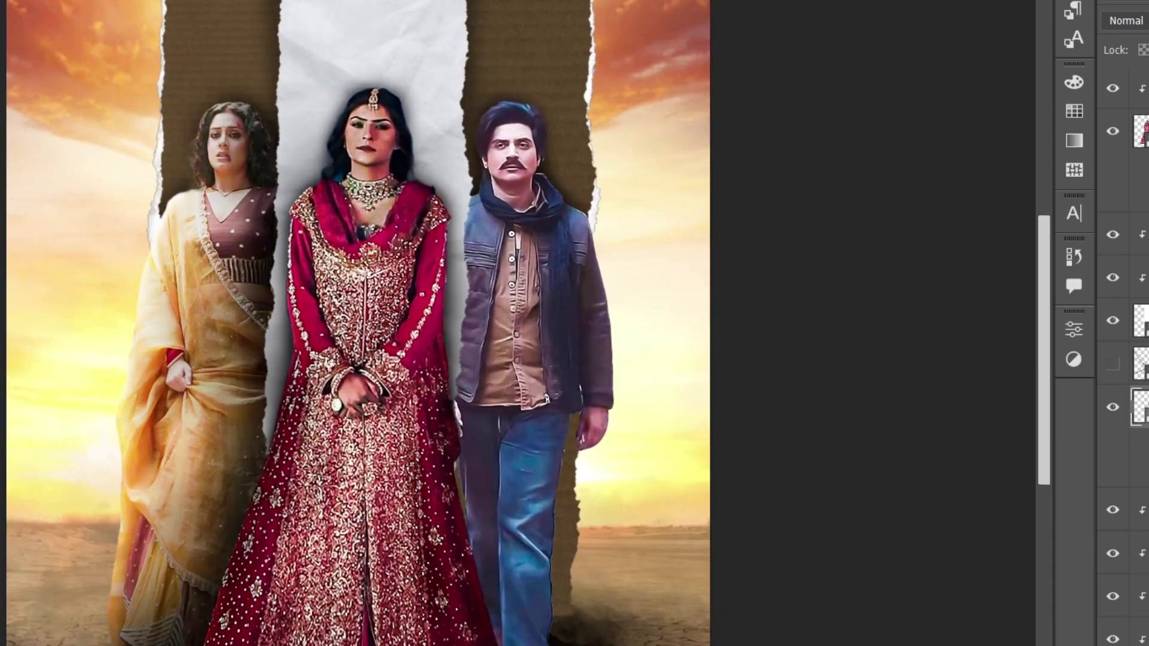
scroll(403, 610, up, 3)
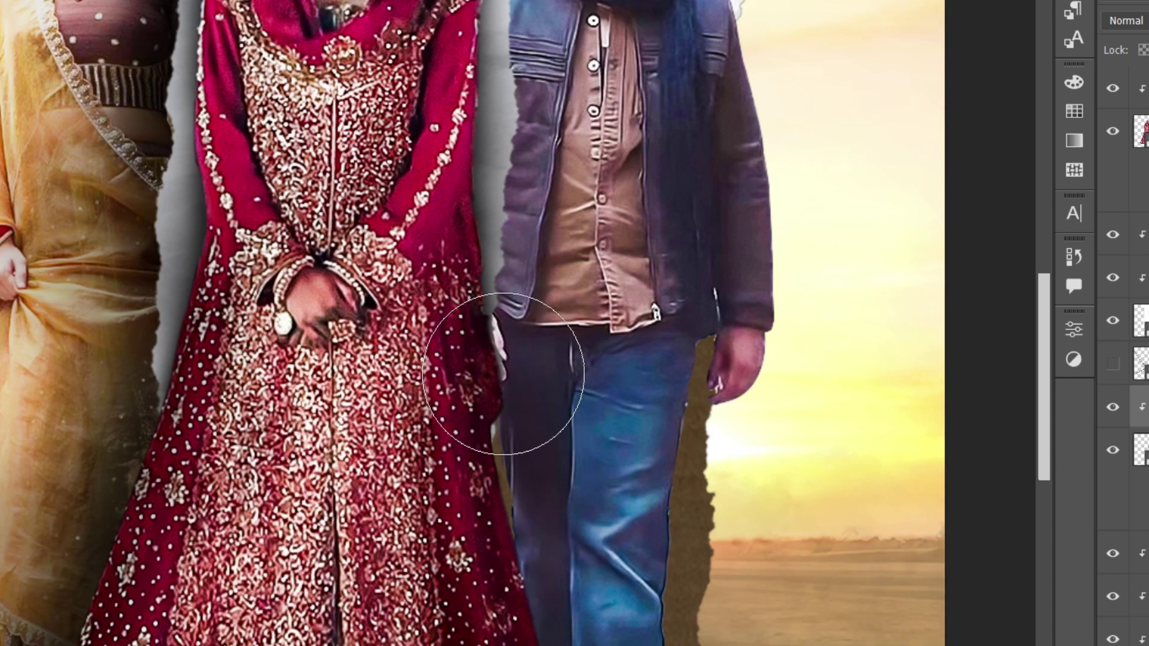
scroll(525, 385, up, 5)
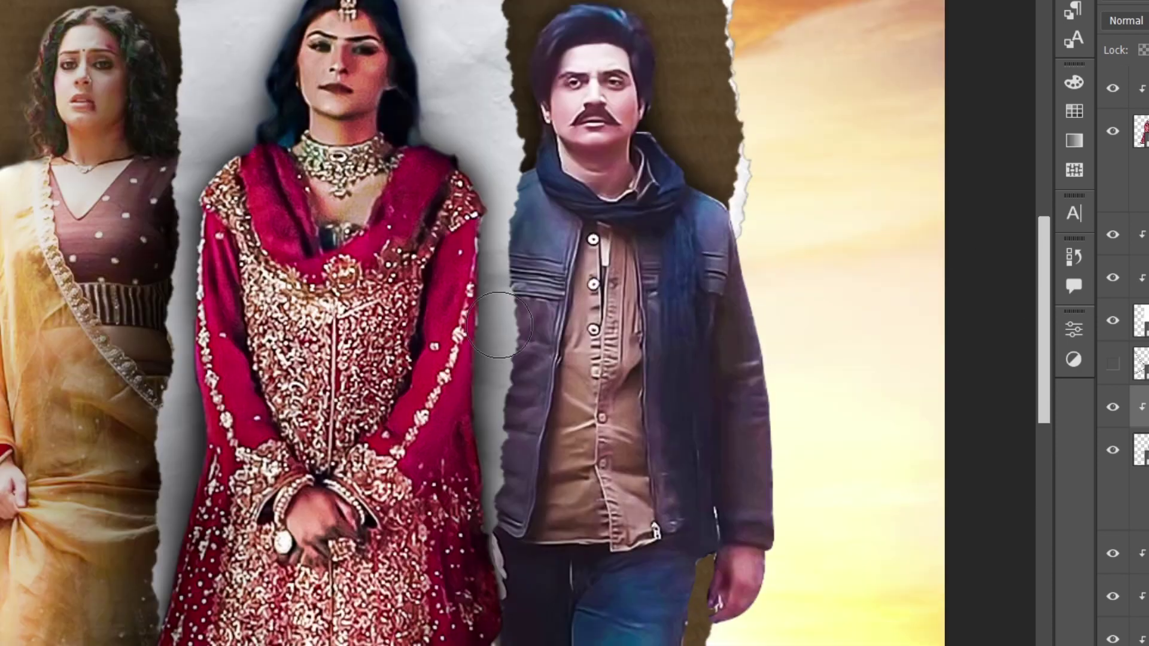
scroll(512, 395, down, 2)
scroll(511, 395, up, 1)
scroll(384, 333, up, 3)
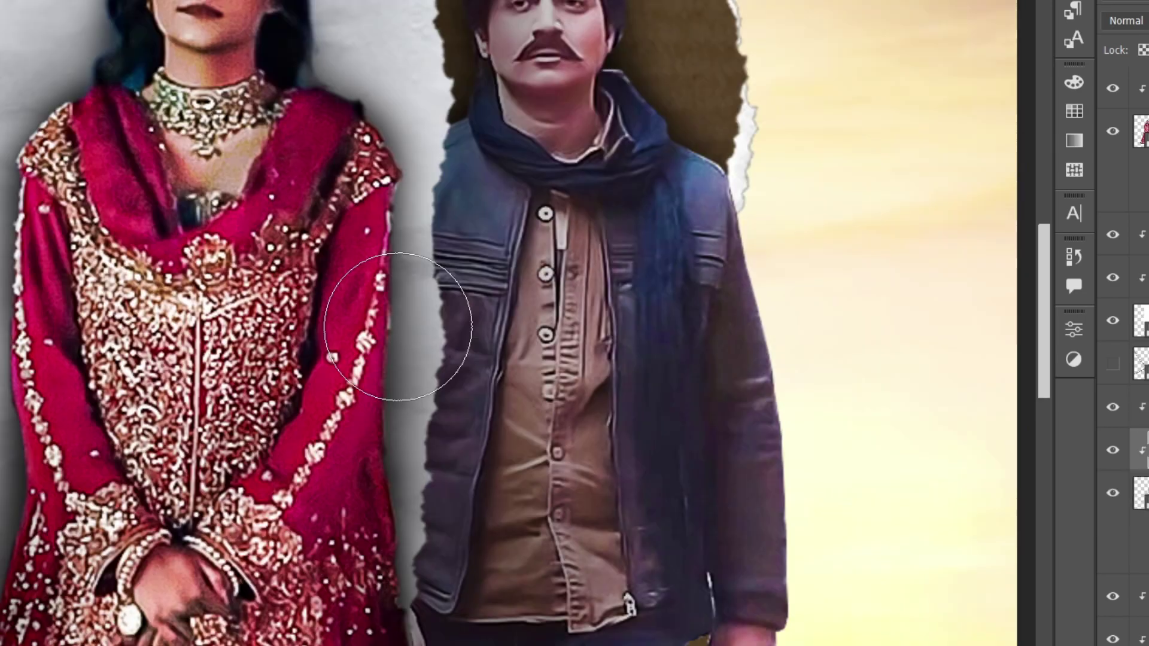
scroll(385, 334, down, 1)
scroll(385, 527, down, 2)
scroll(384, 527, down, 5)
scroll(498, 177, down, 3)
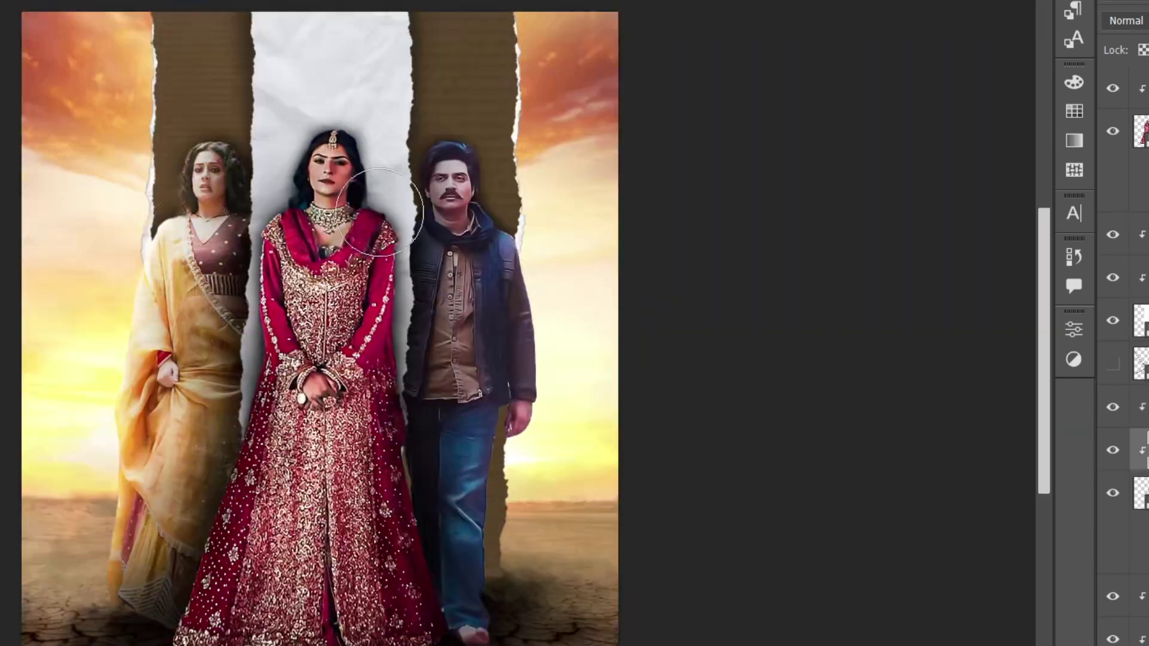
scroll(467, 155, up, 1)
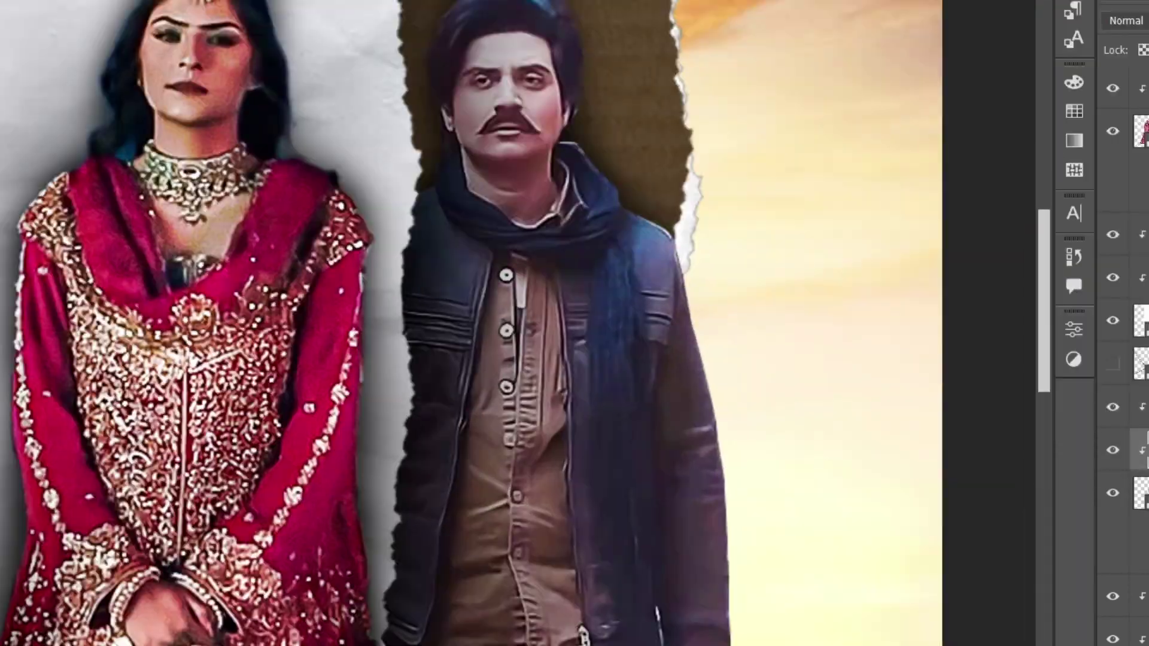
scroll(692, 359, up, 2)
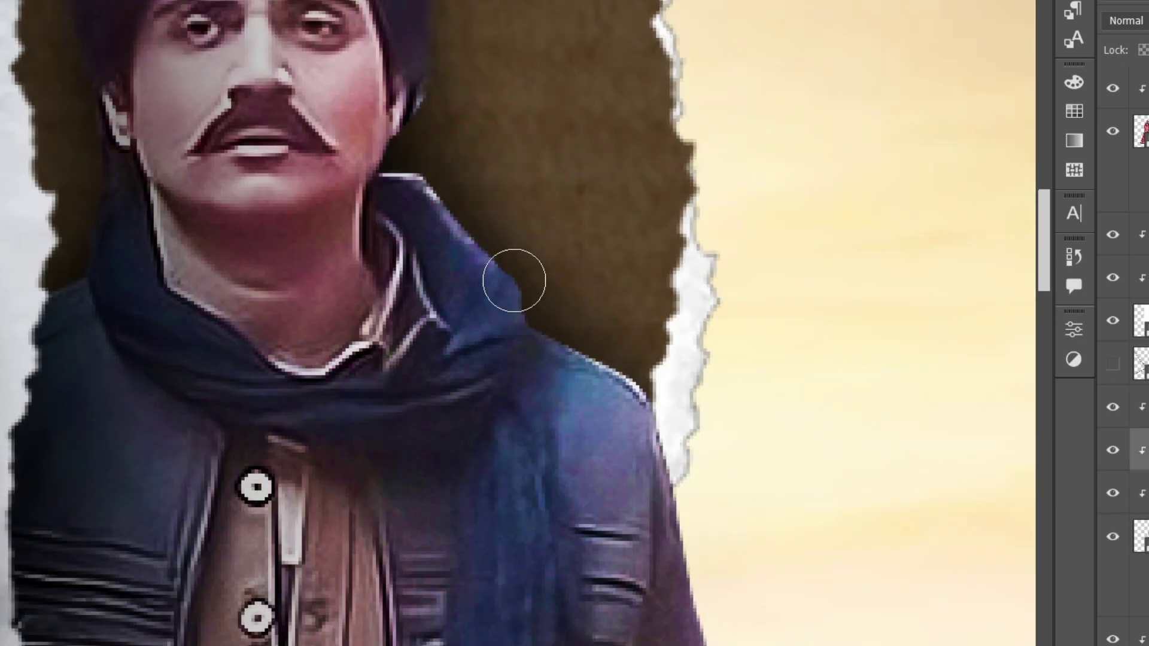
scroll(695, 399, up, 2)
scroll(695, 399, down, 5)
scroll(942, 496, up, 2)
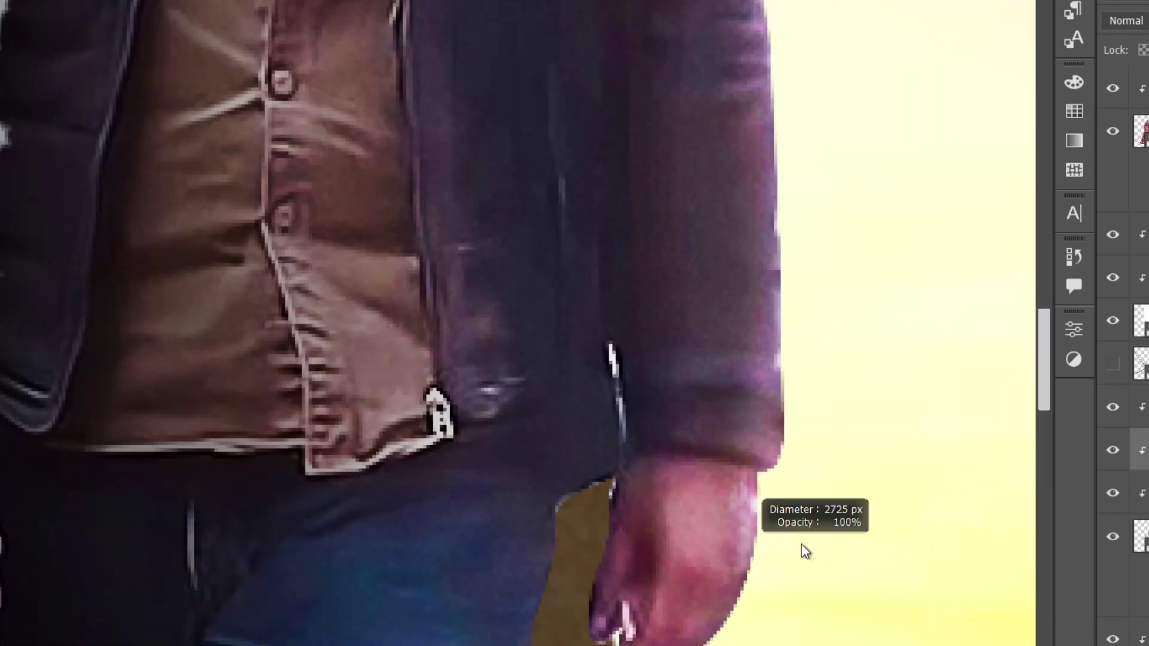
scroll(671, 357, down, 3)
scroll(514, 436, down, 5)
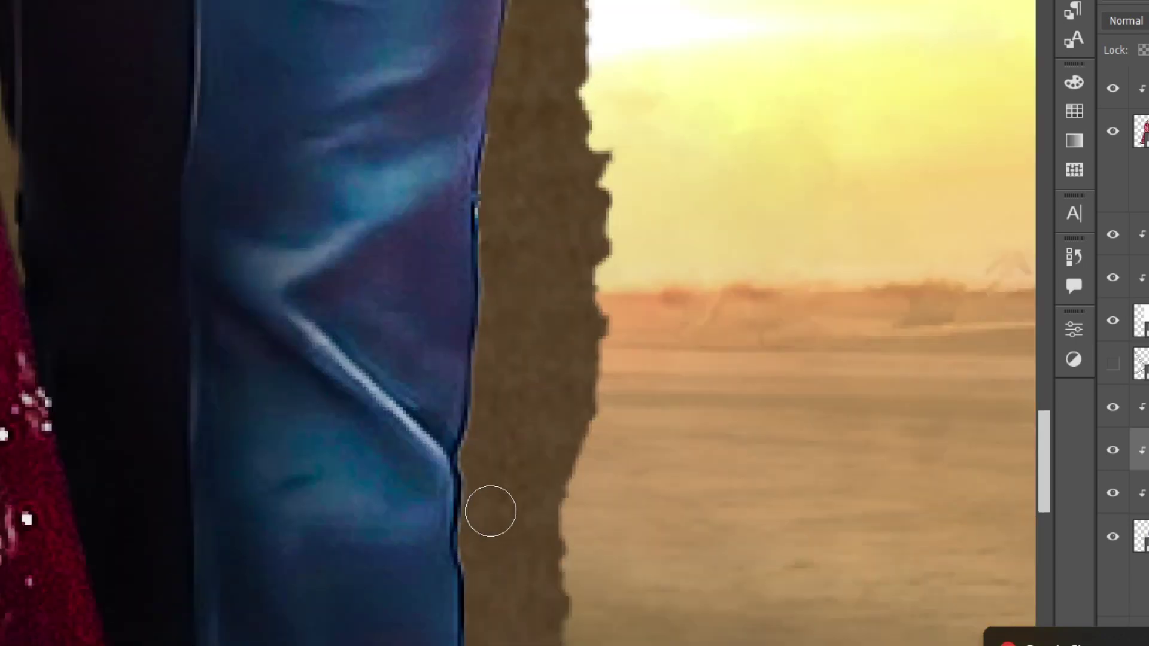
scroll(466, 556, down, 3)
scroll(455, 365, up, 3)
scroll(455, 365, up, 2)
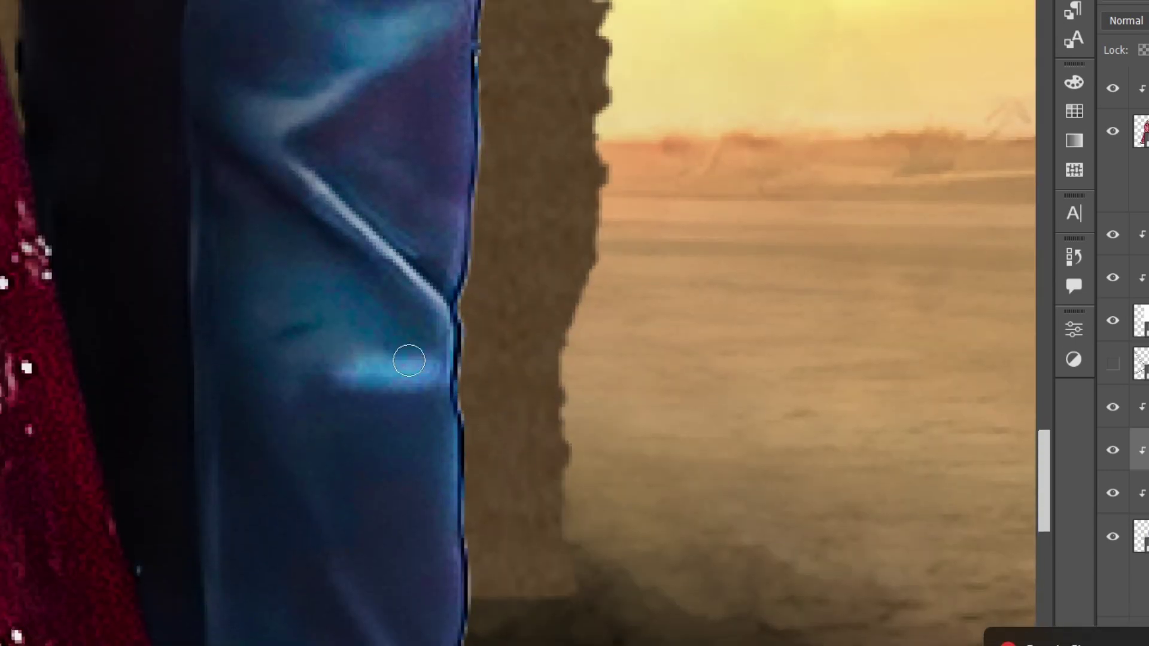
scroll(490, 85, up, 3)
scroll(274, 313, up, 3)
scroll(680, 317, up, 2)
scroll(681, 317, down, 3)
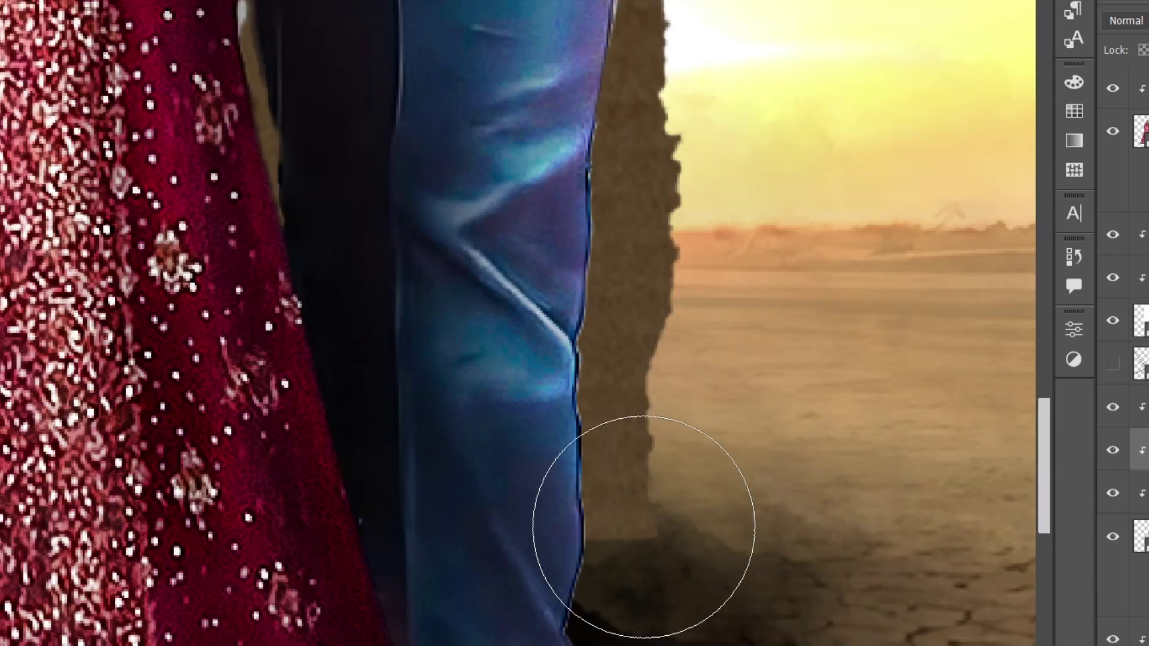
scroll(641, 525, down, 3)
scroll(693, 90, up, 3)
scroll(507, 325, down, 2)
scroll(507, 325, down, 3)
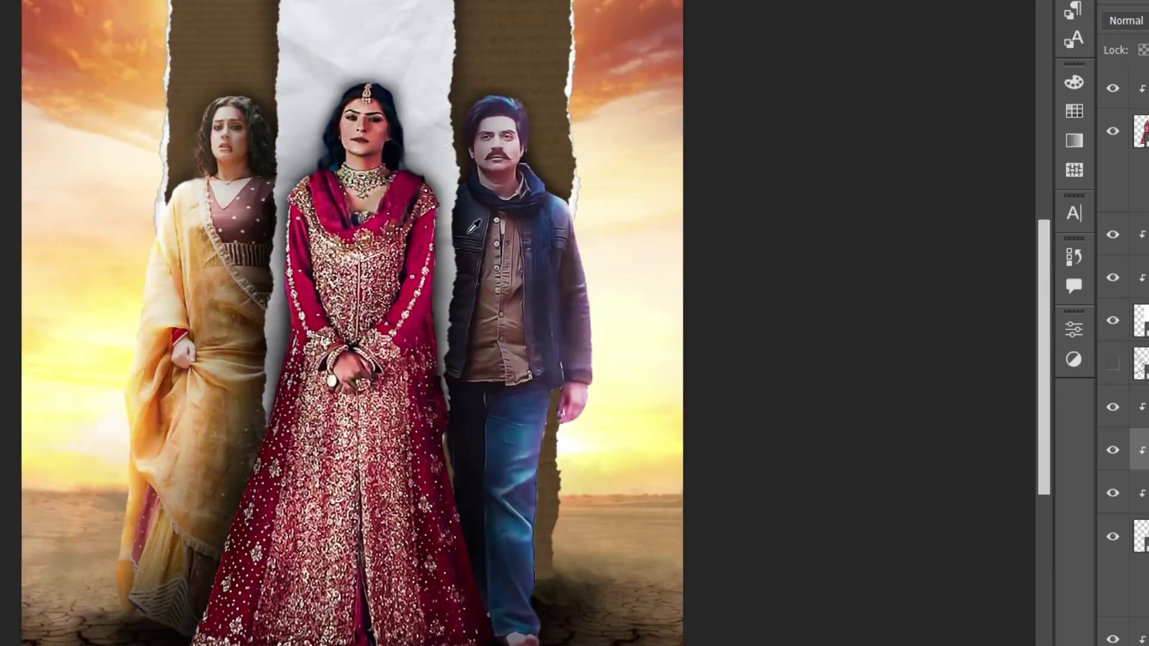
scroll(418, 323, down, 1)
- Pull a Curves point down to darken the man's shadows, then revisit the S-curve and Color Balance layers
drag(890, 570, 890, 574)
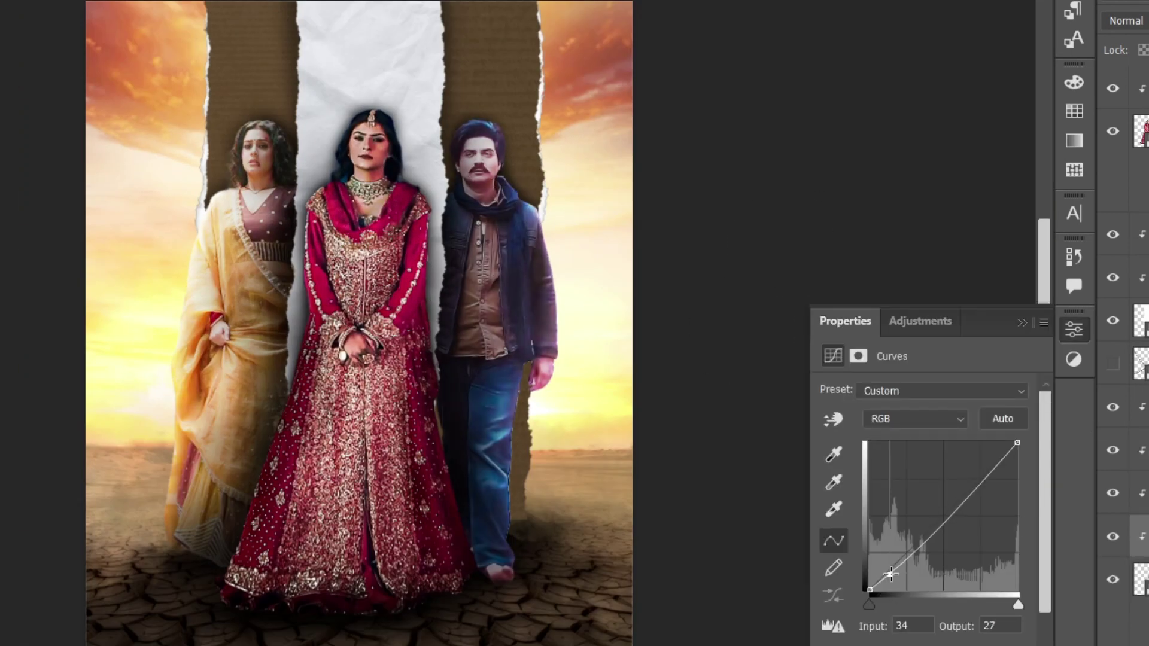
click(1021, 322)
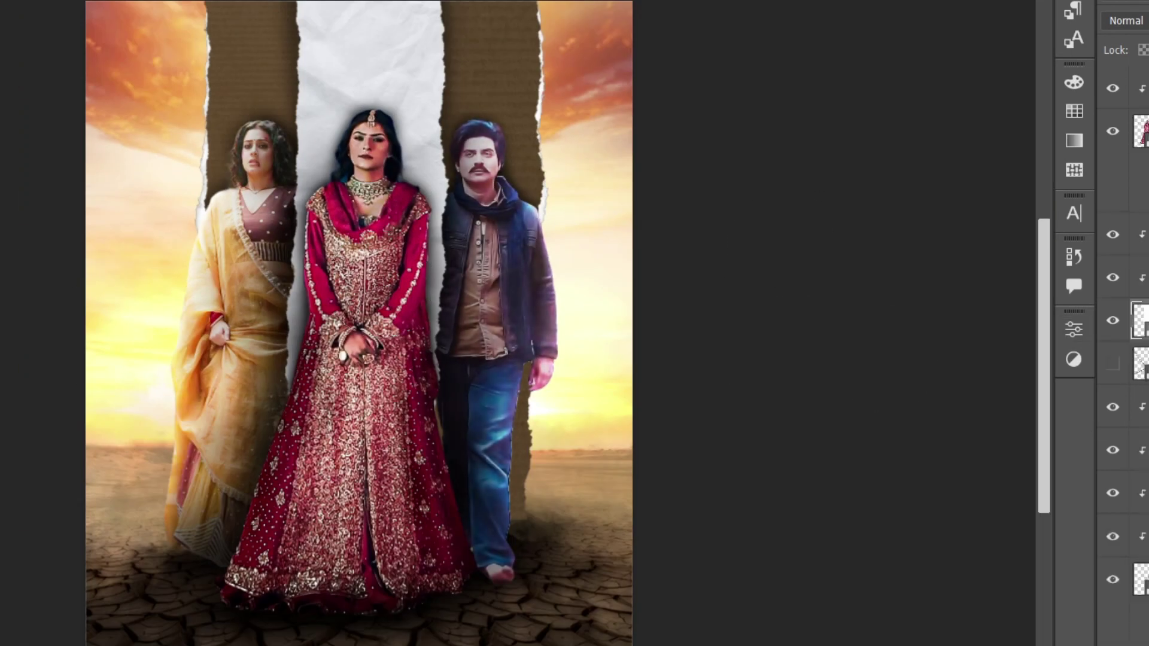
double_click(1140, 510)
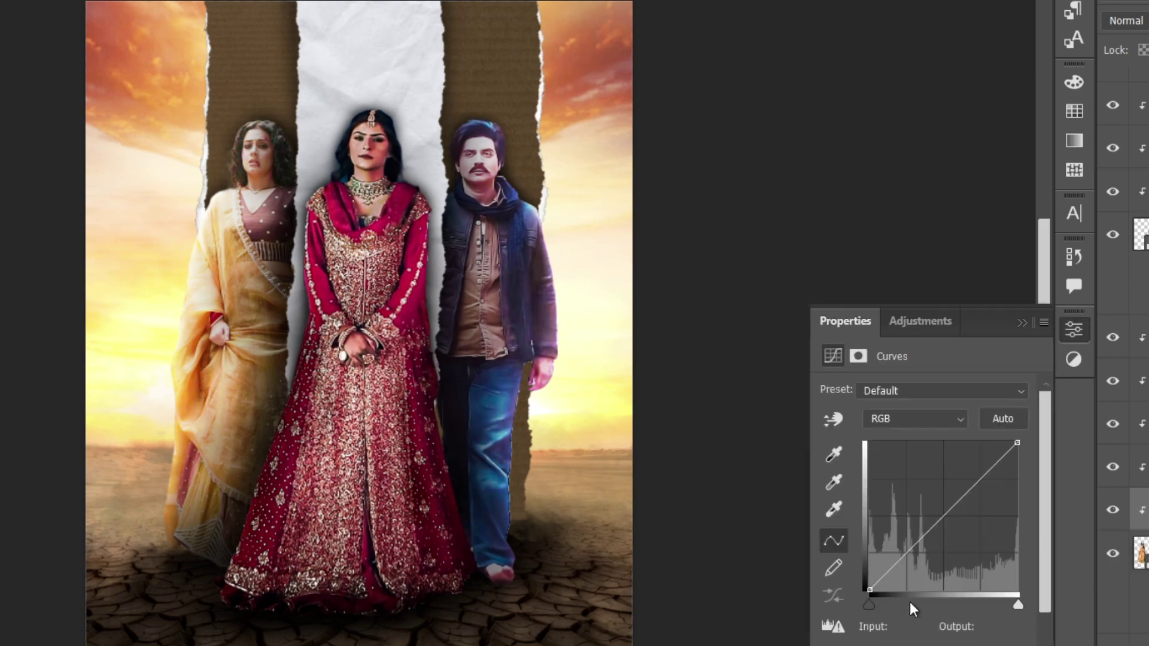
click(1021, 323)
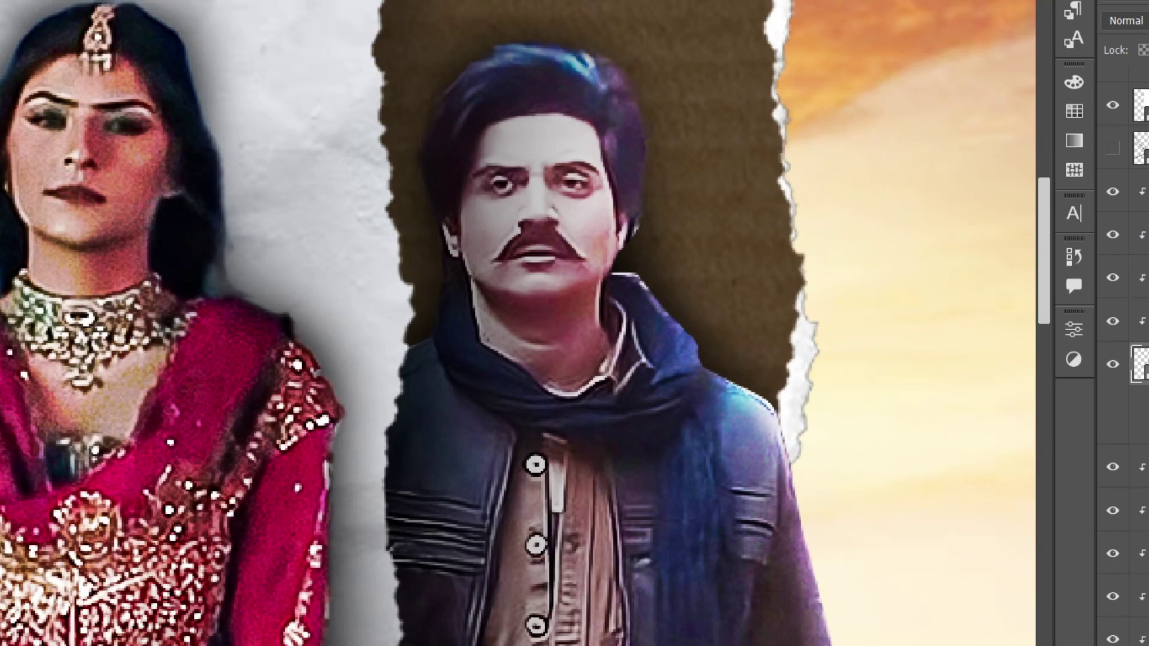
double_click(1140, 364)
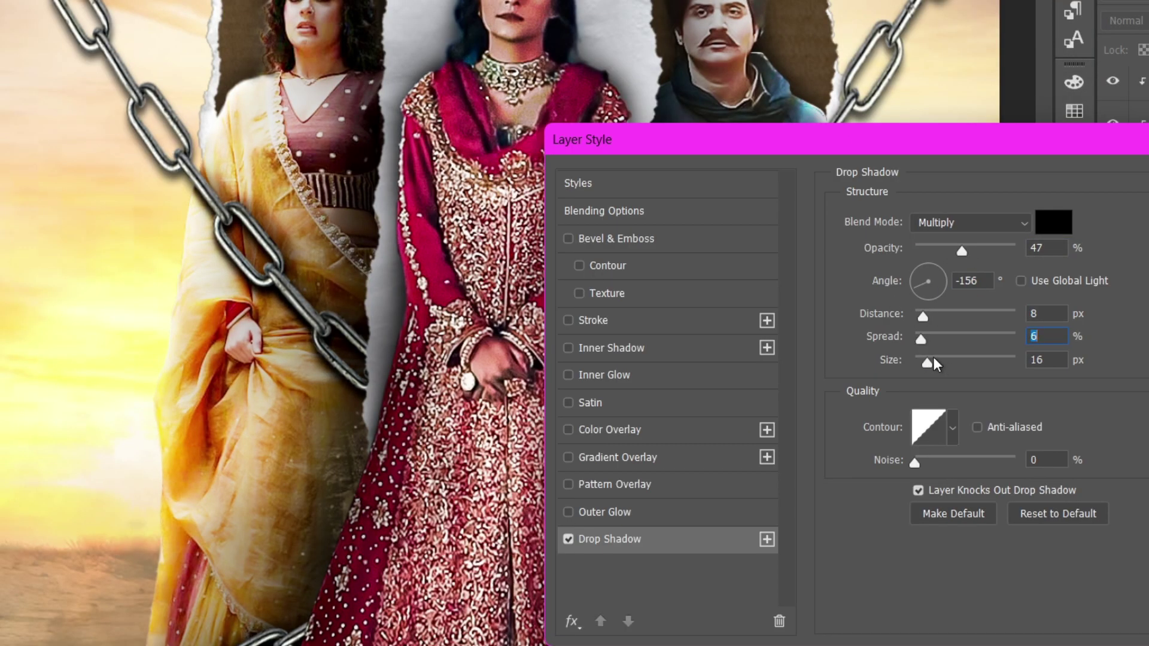
- Apply the chain drop shadow with Opacity 47%, Distance 8, Spread 6, Size 16
key(Return)
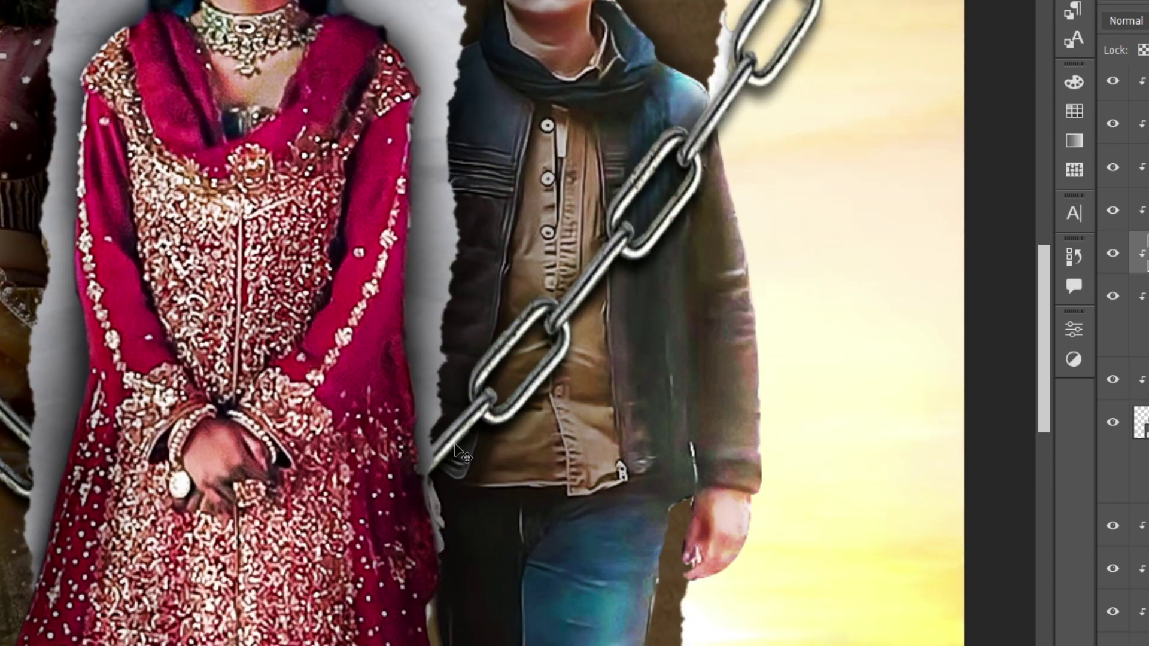
- Show the chain shading layer and darken the chains with an Exposure of about -1
click(1113, 297)
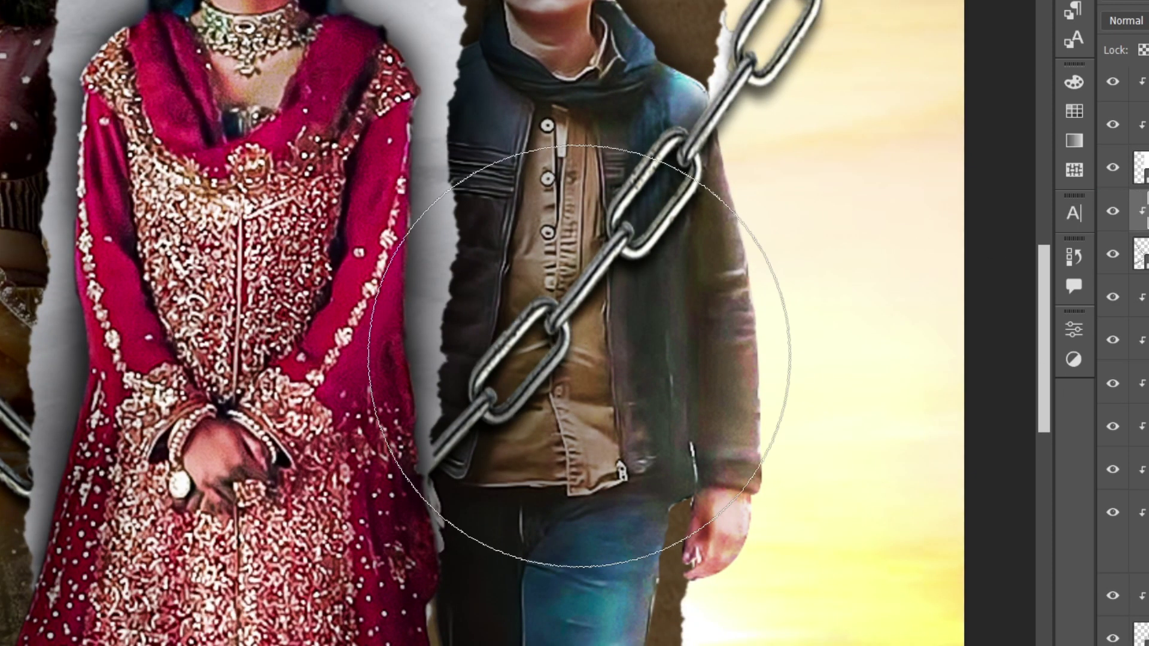
key(ctrl+0)
click(1074, 329)
mouse_move(923, 435)
mouse_down()
mouse_move(949, 445)
mouse_move(909, 441)
mouse_up()
scroll(730, 218, up, 3)
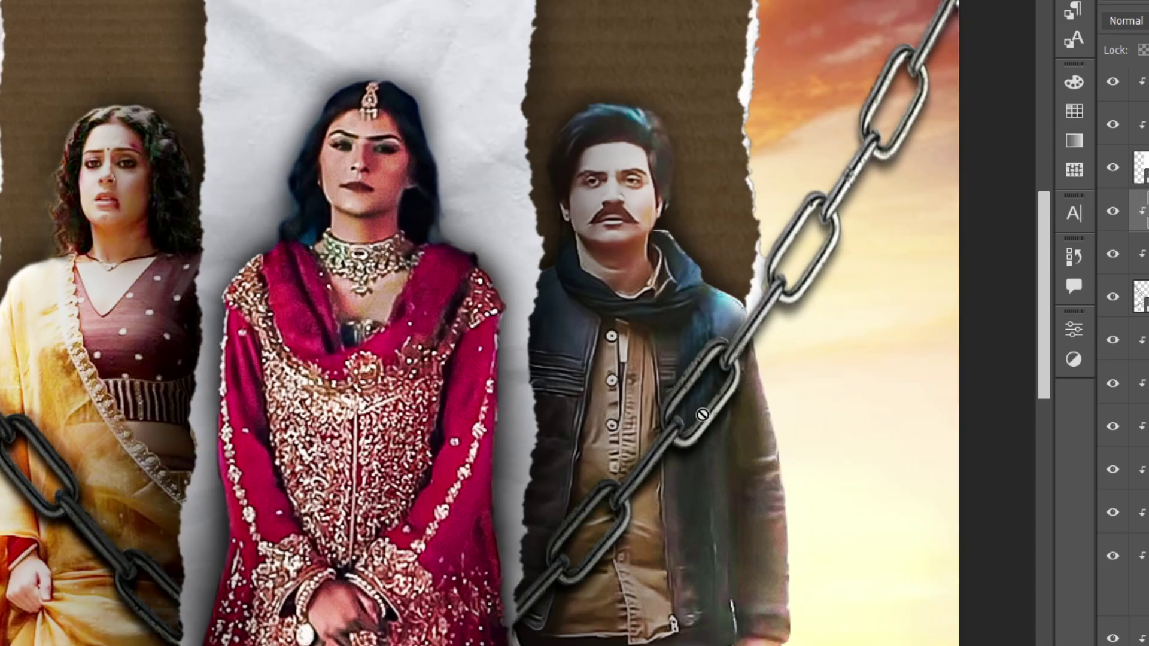
scroll(879, 413, down, 5)
scroll(880, 413, left, 3)
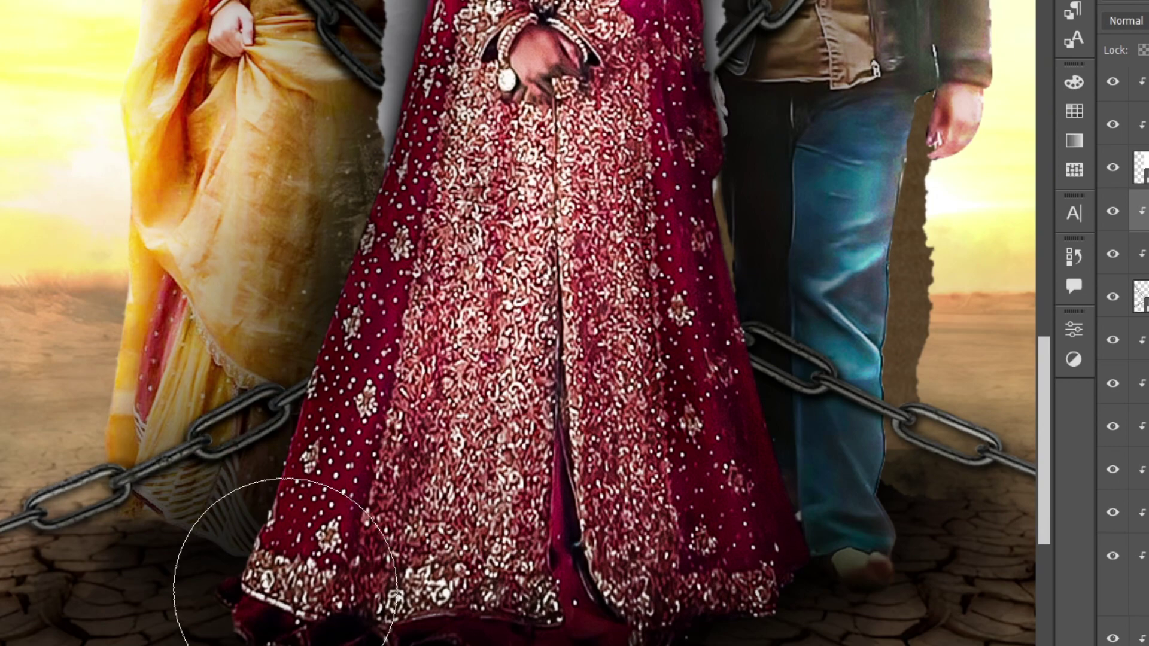
scroll(284, 562, up, 10)
scroll(9, 173, down, 5)
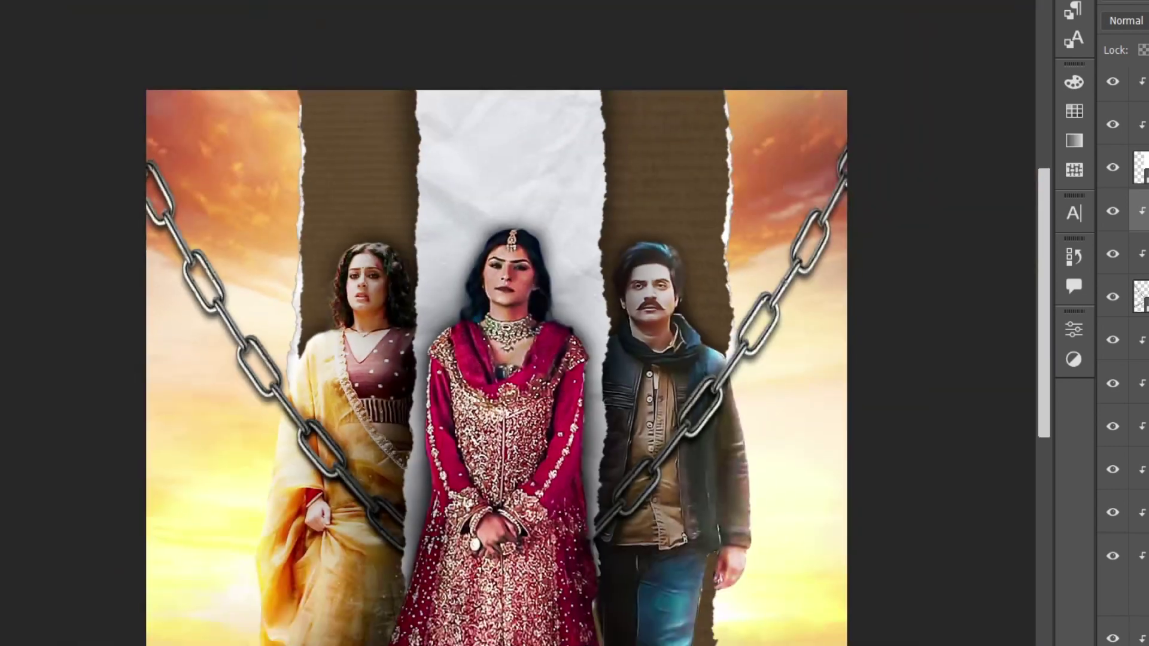
- Set the gold chain tint layer's blend mode to Darken
click(1124, 21)
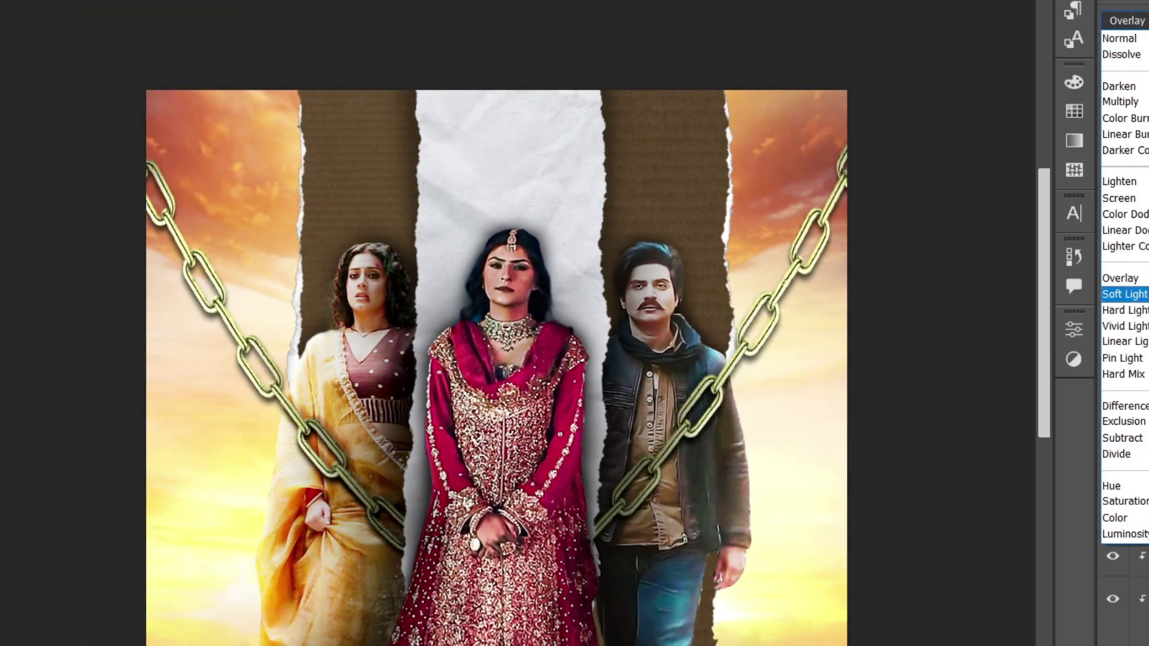
click(1140, 89)
scroll(778, 287, up, 2)
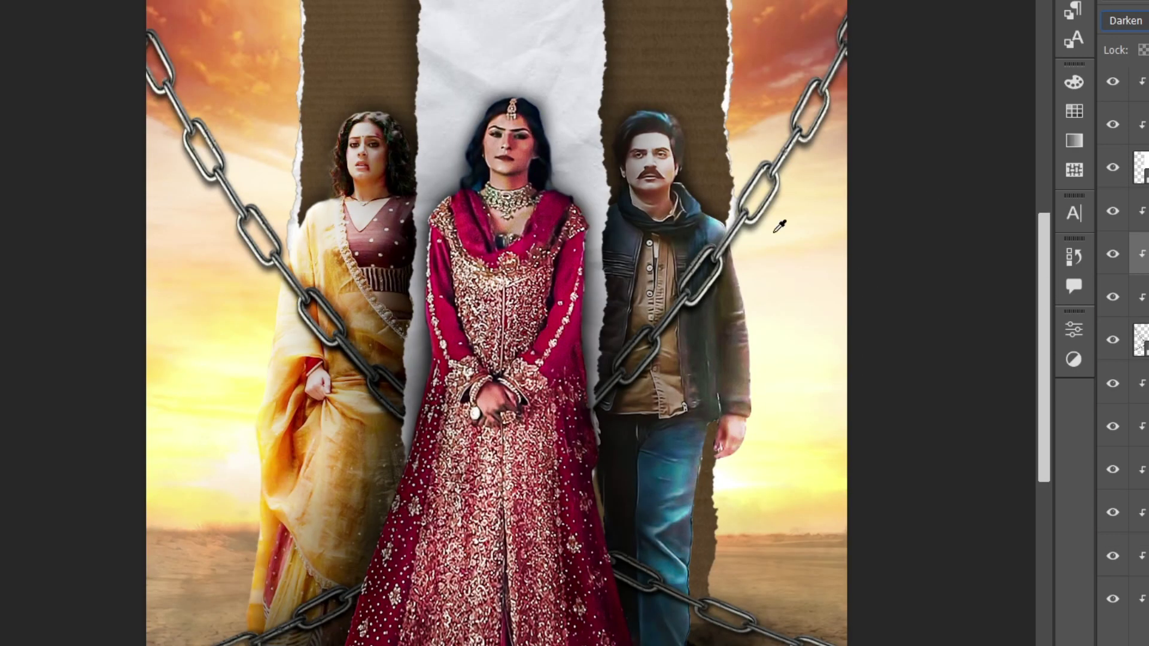
scroll(838, 150, up, 2)
scroll(886, 78, up, 2)
scroll(897, 475, down, 5)
scroll(575, 323, down, 3)
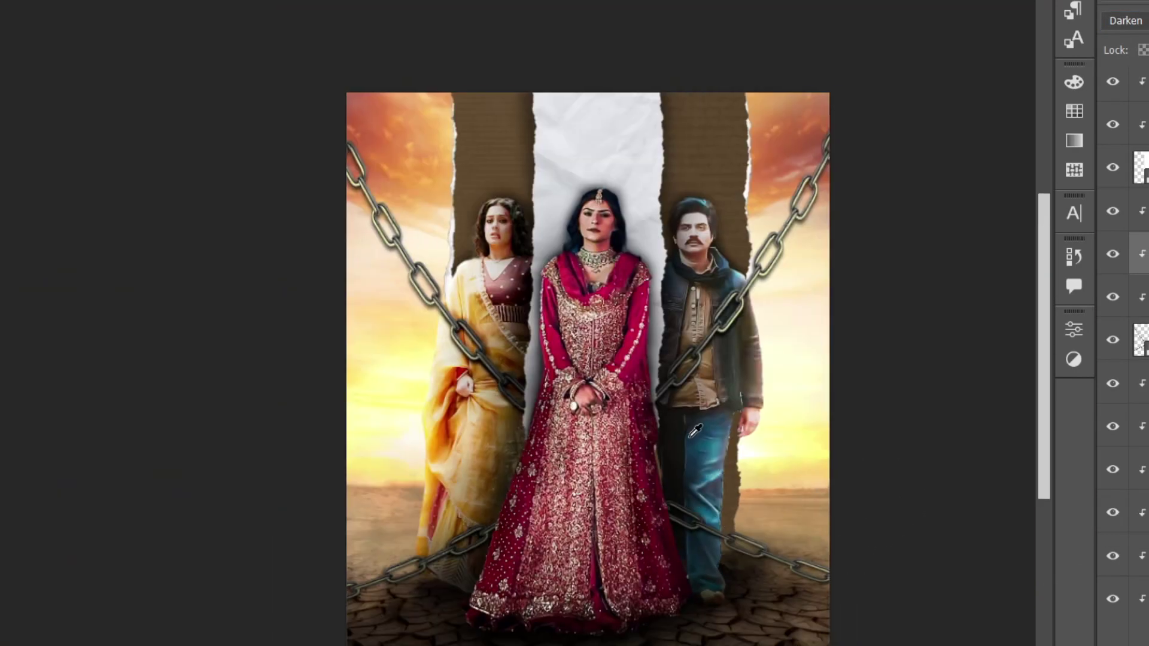
scroll(574, 323, up, 3)
scroll(598, 359, up, 1)
- Add a new layer clipped to the one below and reshape the tone curve
key(ctrl+shift+alt+n)
scroll(419, 359, up, 2)
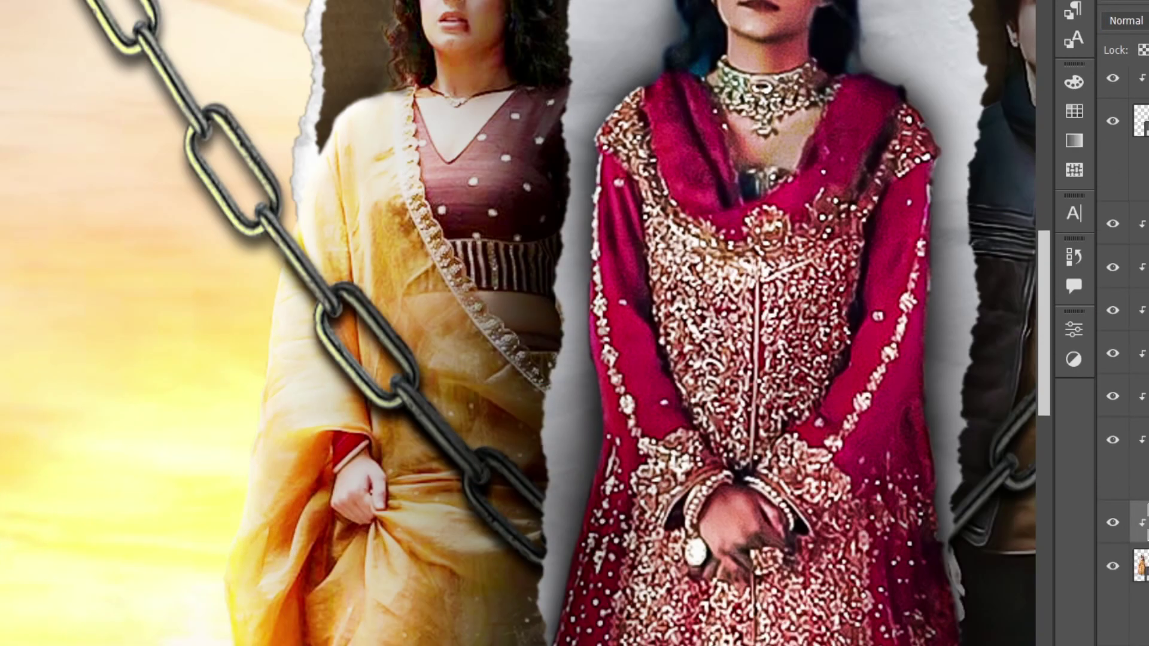
key(bracketleft)
key(bracketleft)
scroll(457, 474, down, 2)
scroll(458, 474, down, 2)
scroll(460, 419, up, 1)
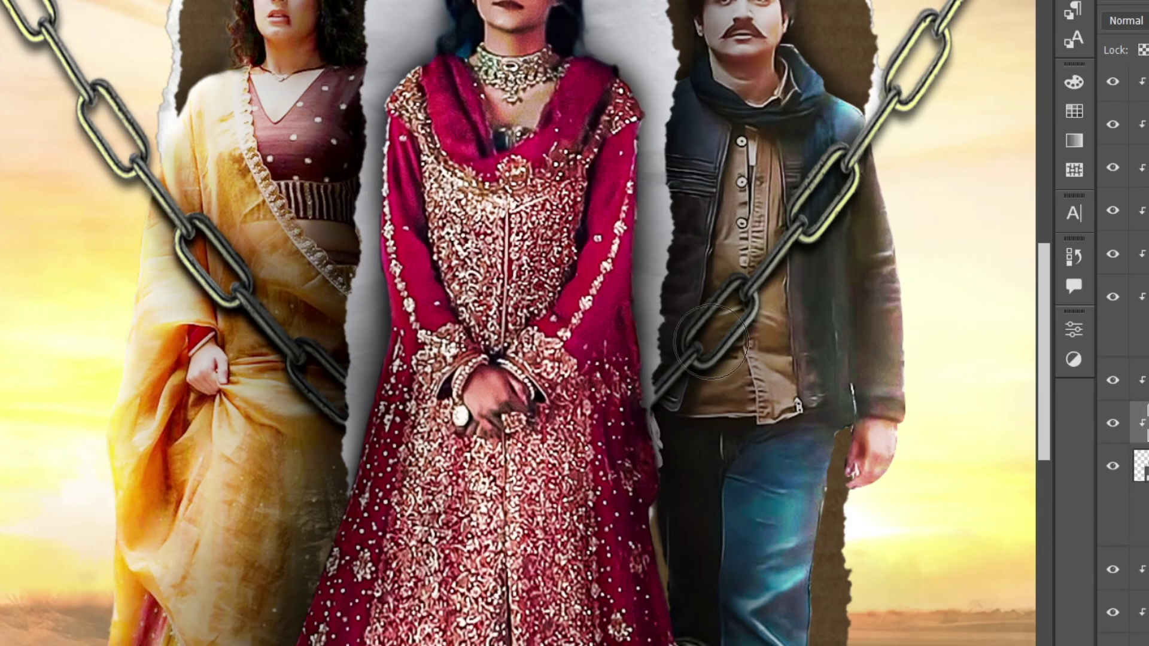
scroll(463, 389, up, 1)
scroll(468, 356, down, 3)
scroll(468, 356, up, 1)
scroll(1000, 526, down, 1)
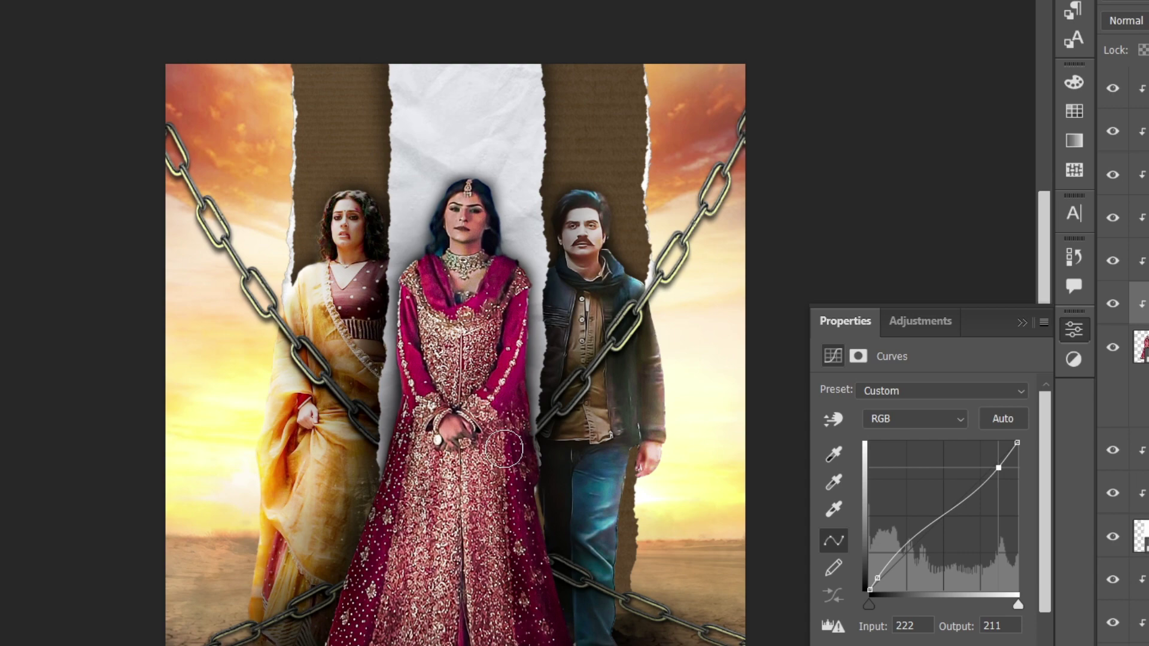
drag(965, 496, 997, 455)
click(1022, 323)
- Add a new empty layer in Screen blend mode, plus another empty layer
key(ctrl+shift+alt+n)
click(1125, 21)
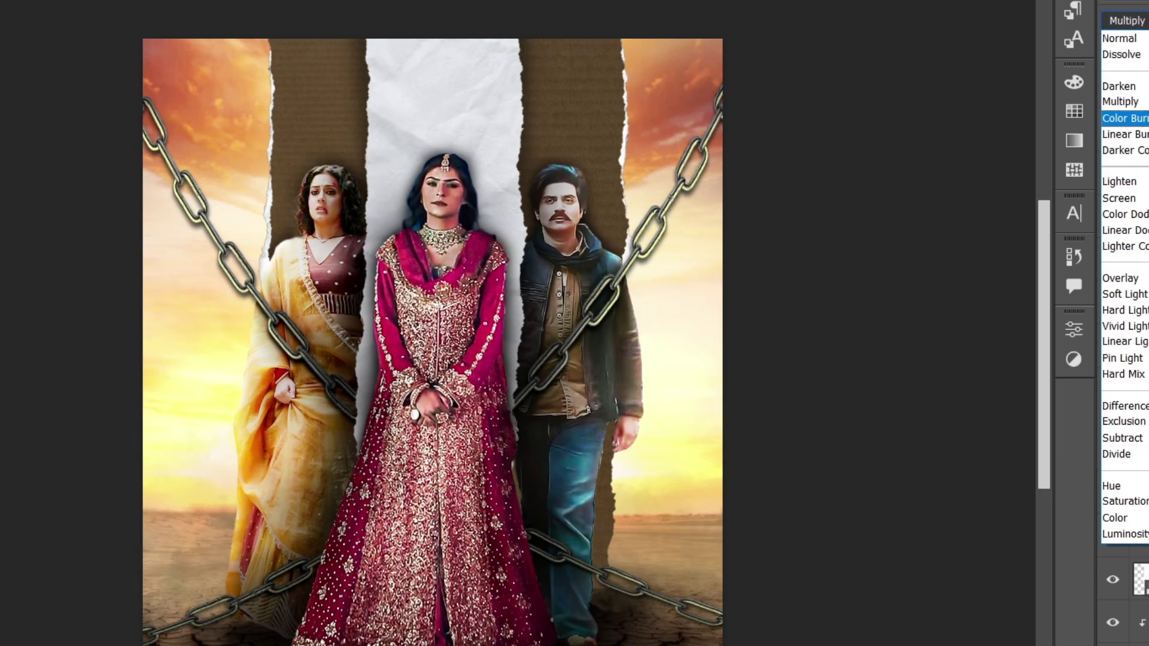
click(1125, 195)
scroll(410, 397, down, 1)
scroll(411, 397, up, 1)
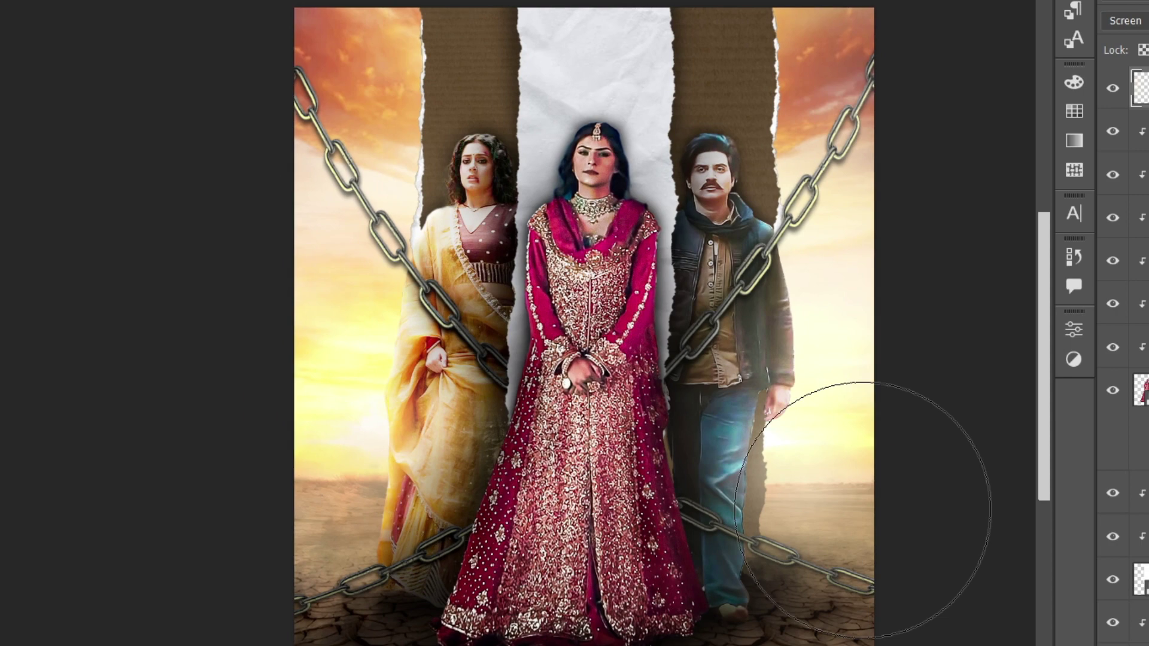
scroll(862, 509, down, 1)
key(ctrl+shift+alt+n)
- Choose a fog brush and enlarge it for painting haze
right_click(519, 396)
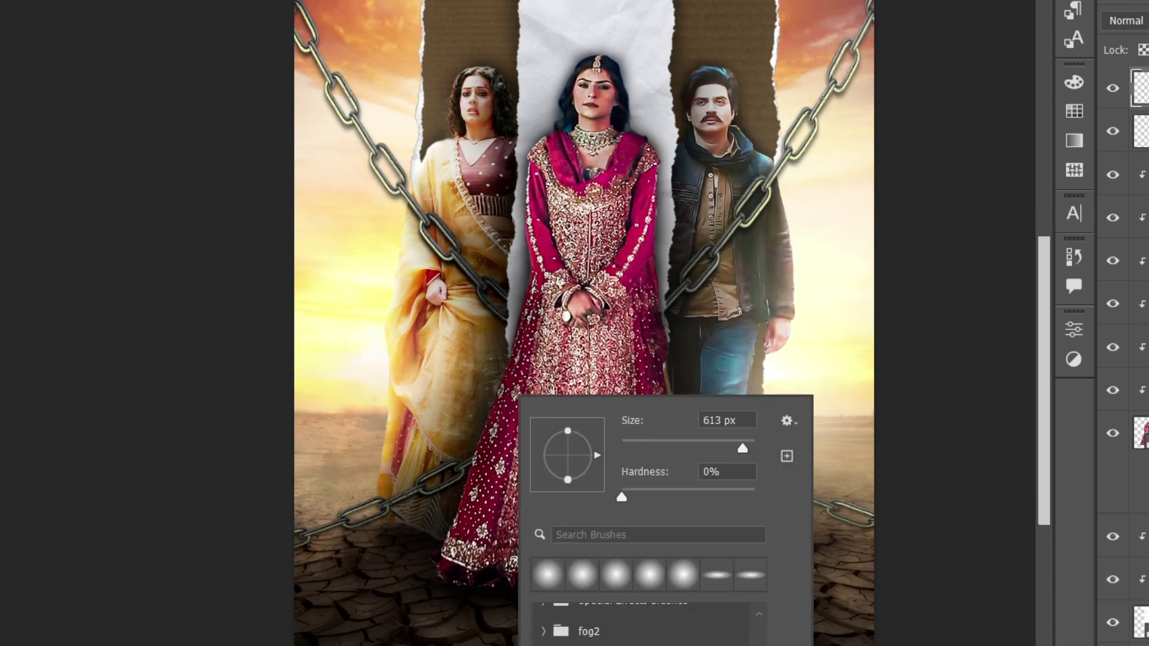
key(Return)
scroll(621, 576, down, 1)
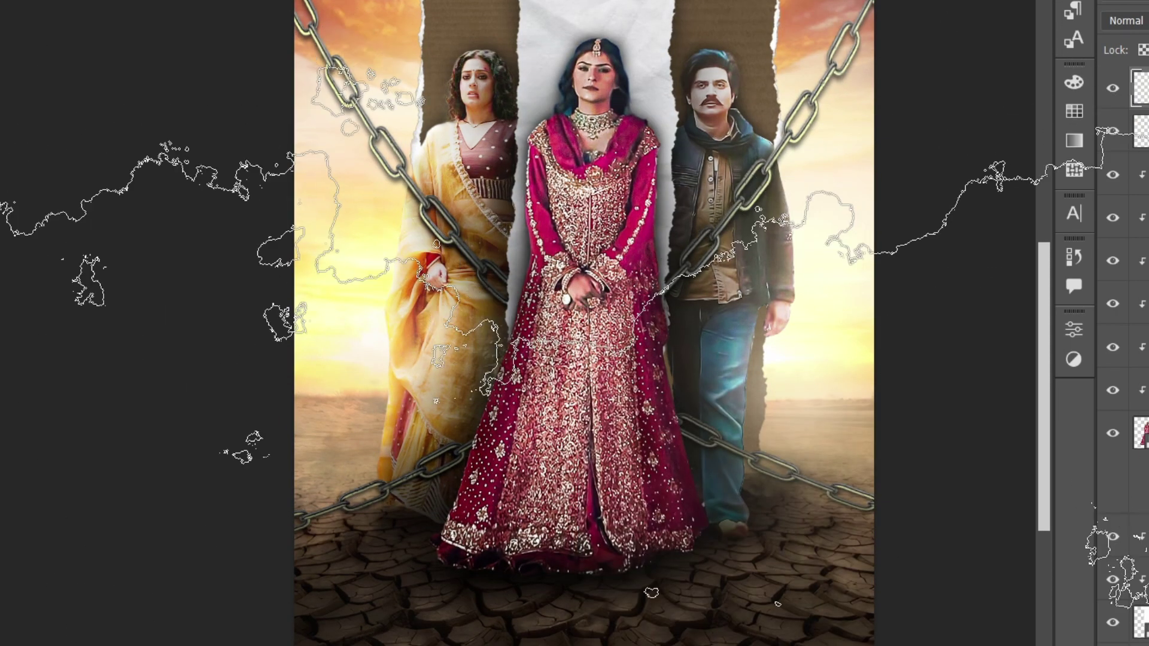
right_click(541, 377)
key(Return)
scroll(621, 577, down, 1)
scroll(622, 577, down, 1)
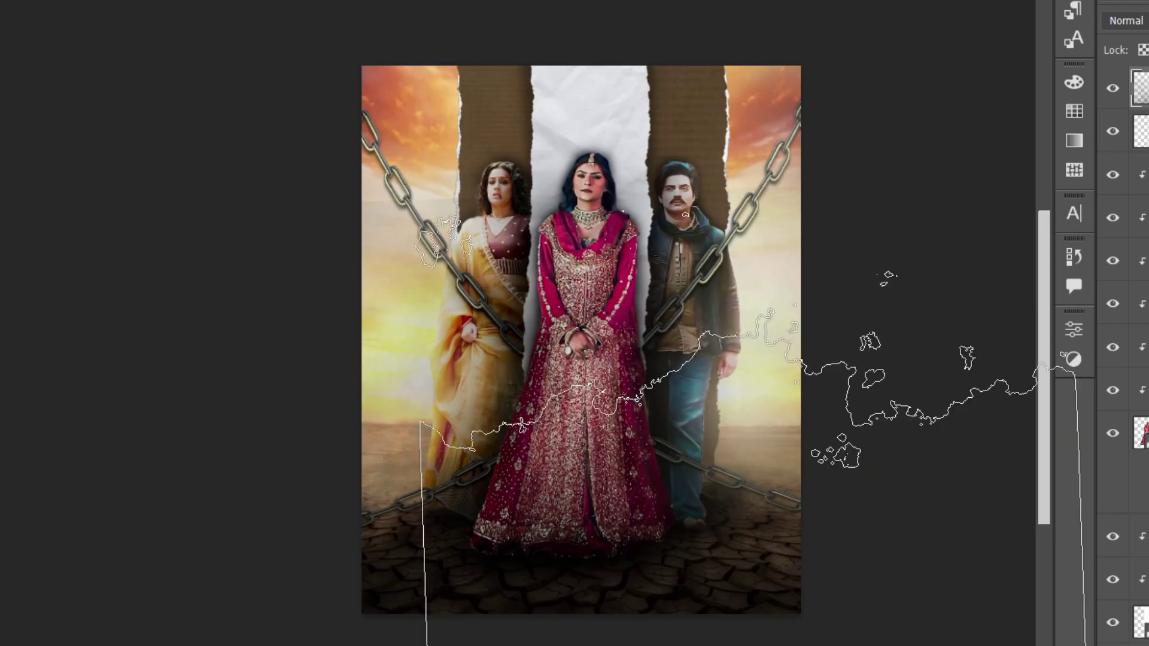
scroll(625, 173, up, 3)
- Paint with a large soft round brush, then on a new layer switch back to a resized fog brush
right_click(626, 173)
double_click(719, 357)
scroll(629, 307, down, 3)
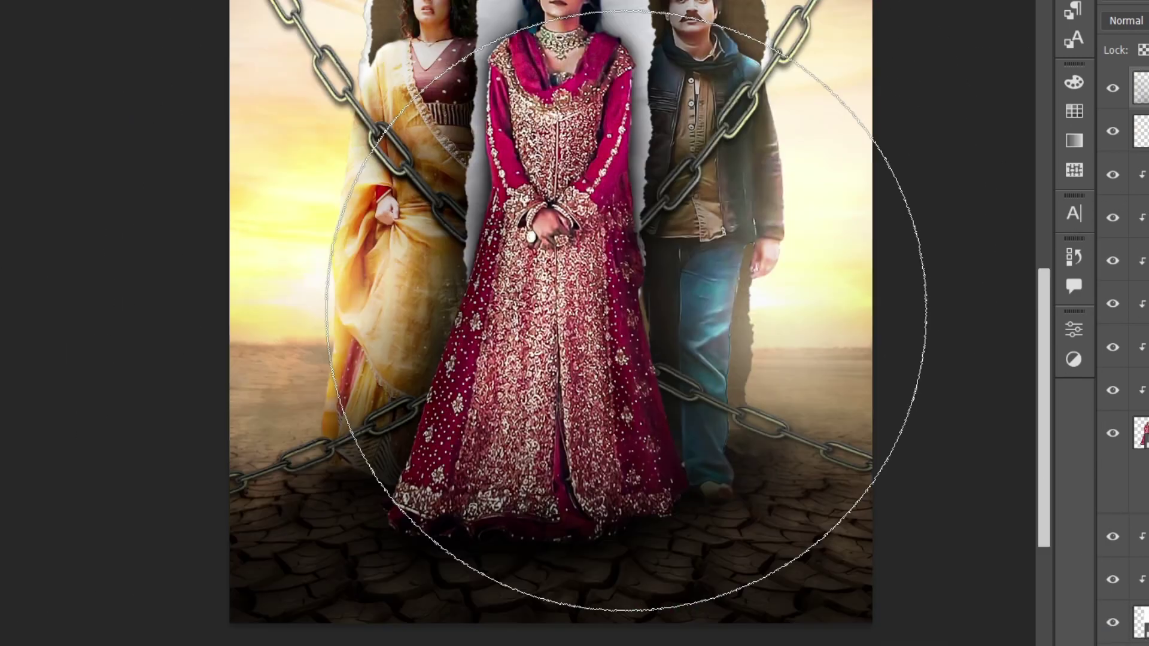
key(ctrl+shift+alt+n)
right_click(633, 341)
key(Return)
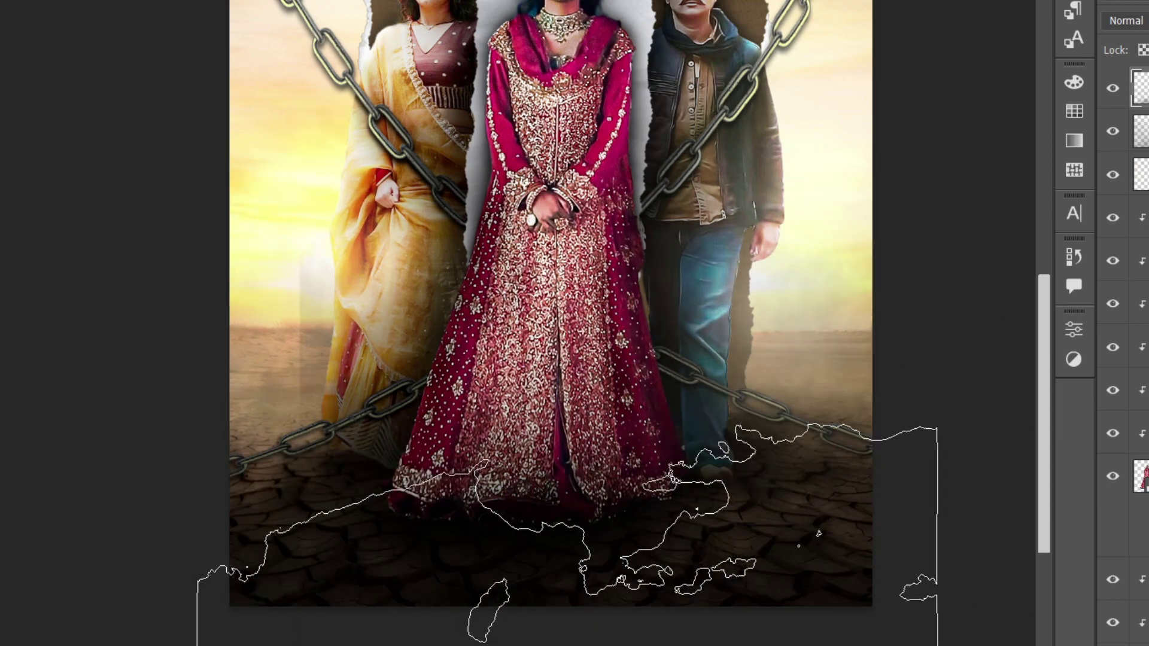
right_click(440, 395)
key(Return)
scroll(512, 559, down, 2)
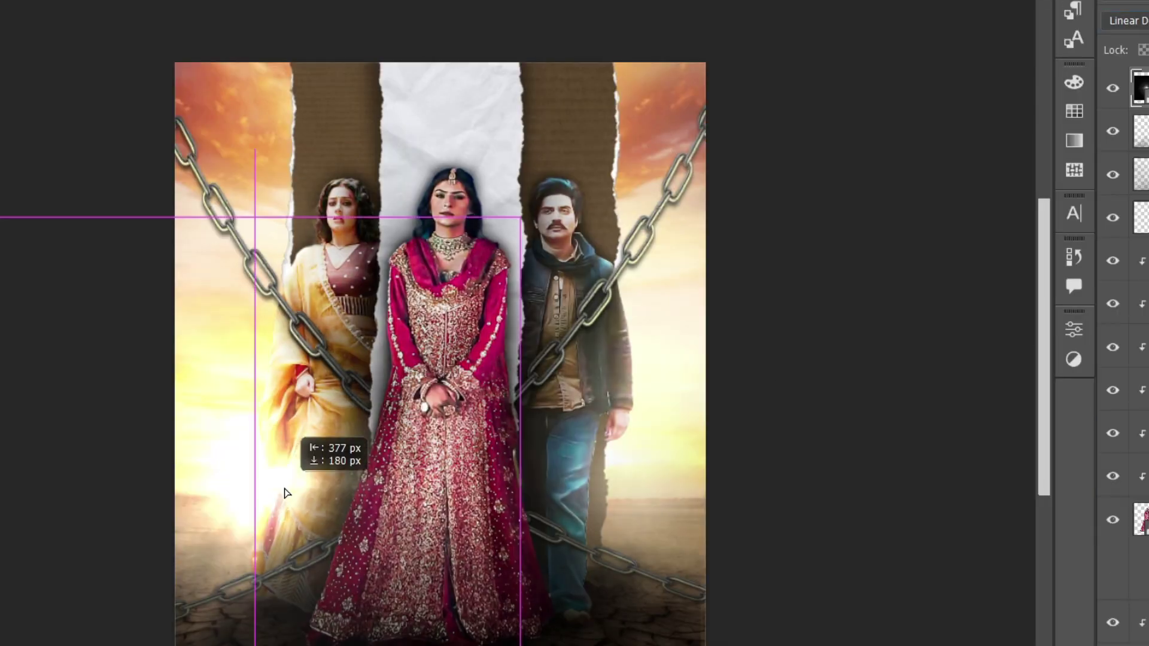
- Commit the placed light flare at the lower left in Linear Dodge
key(Escape)
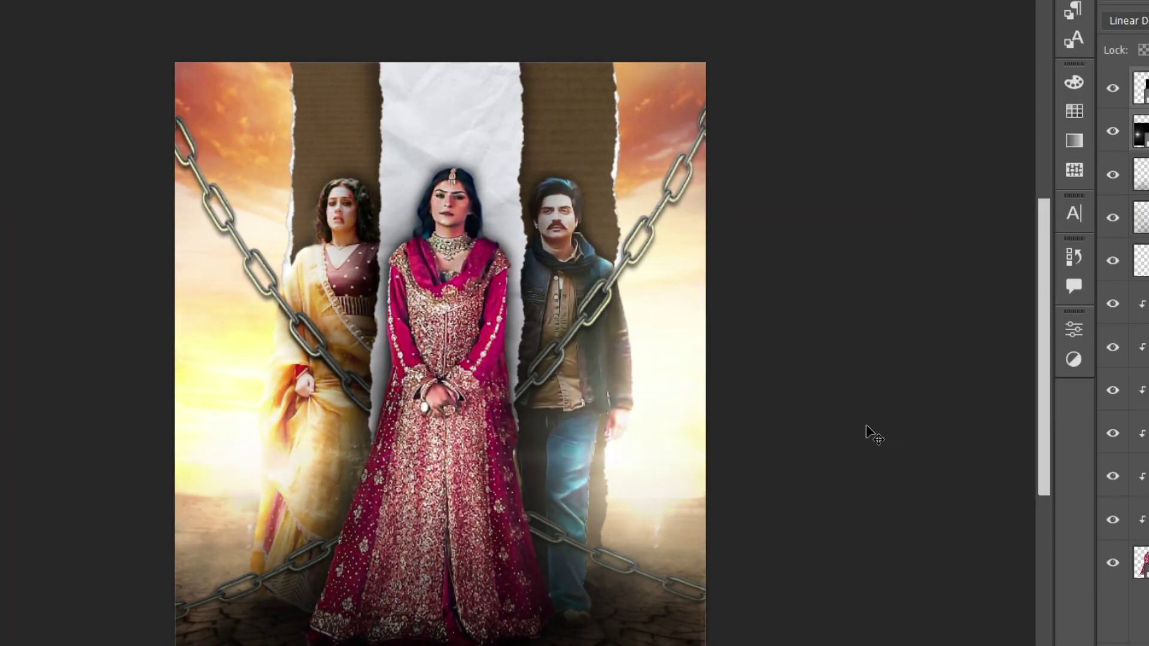
scroll(108, 142, up, 3)
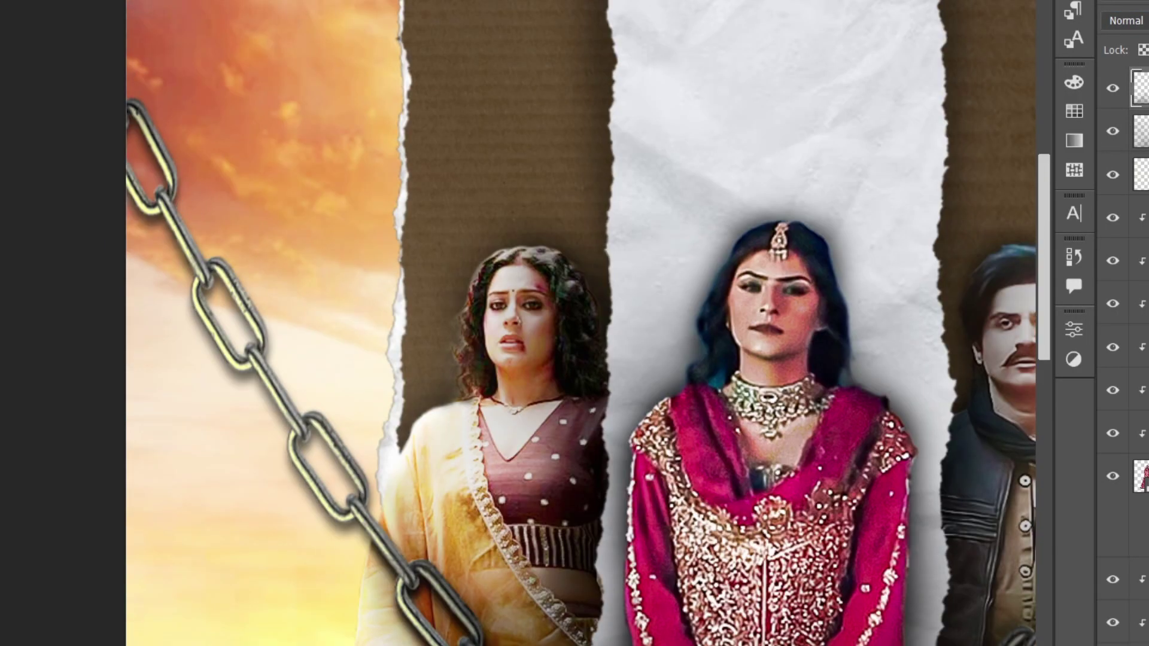
right_click(591, 340)
key(Escape)
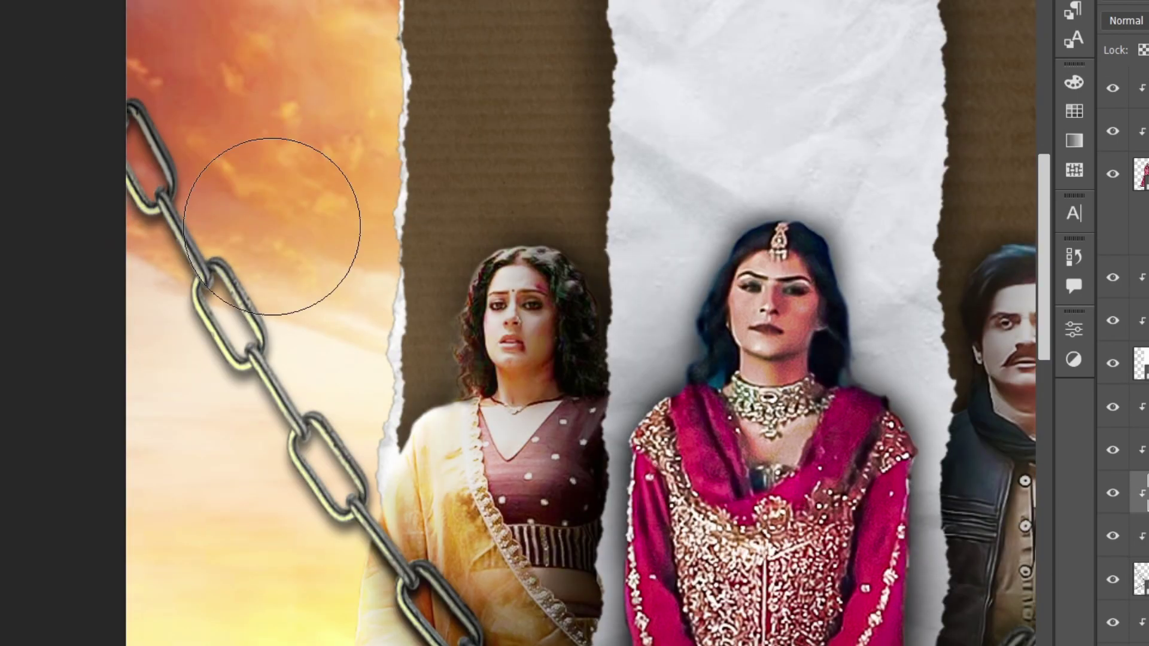
scroll(272, 226, down, 2)
- Reduce Hue/Saturation to Saturation -21 and Lightness -6
scroll(140, 359, up, 1)
scroll(72, 179, up, 2)
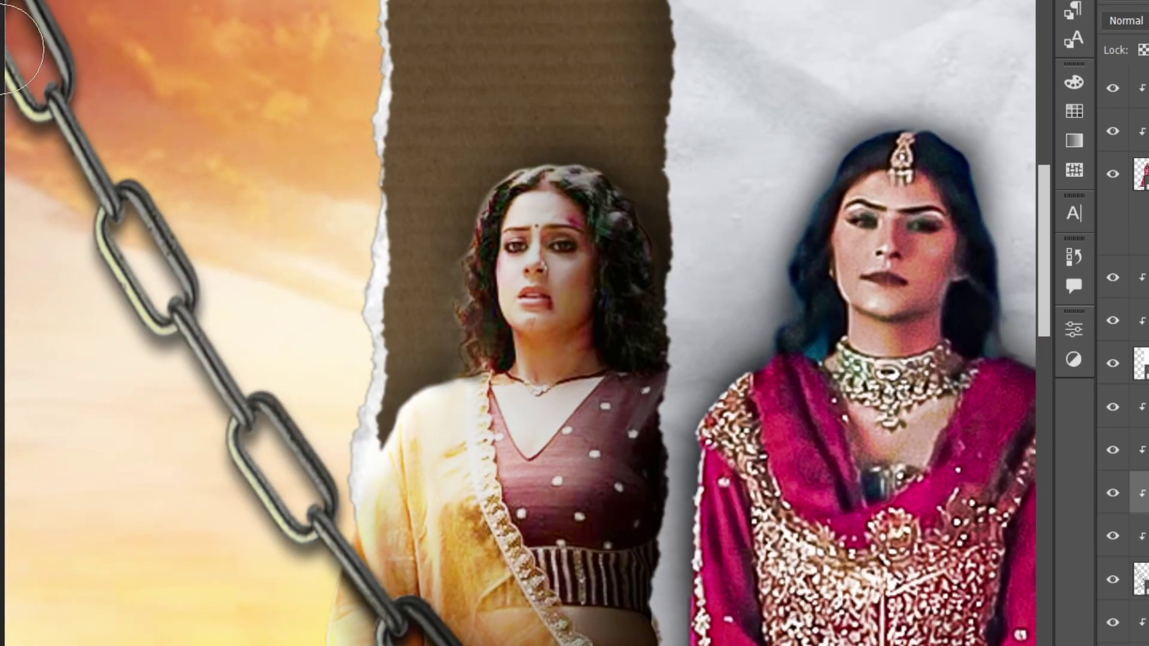
scroll(282, 582, down, 1)
scroll(538, 539, down, 2)
scroll(757, 526, down, 2)
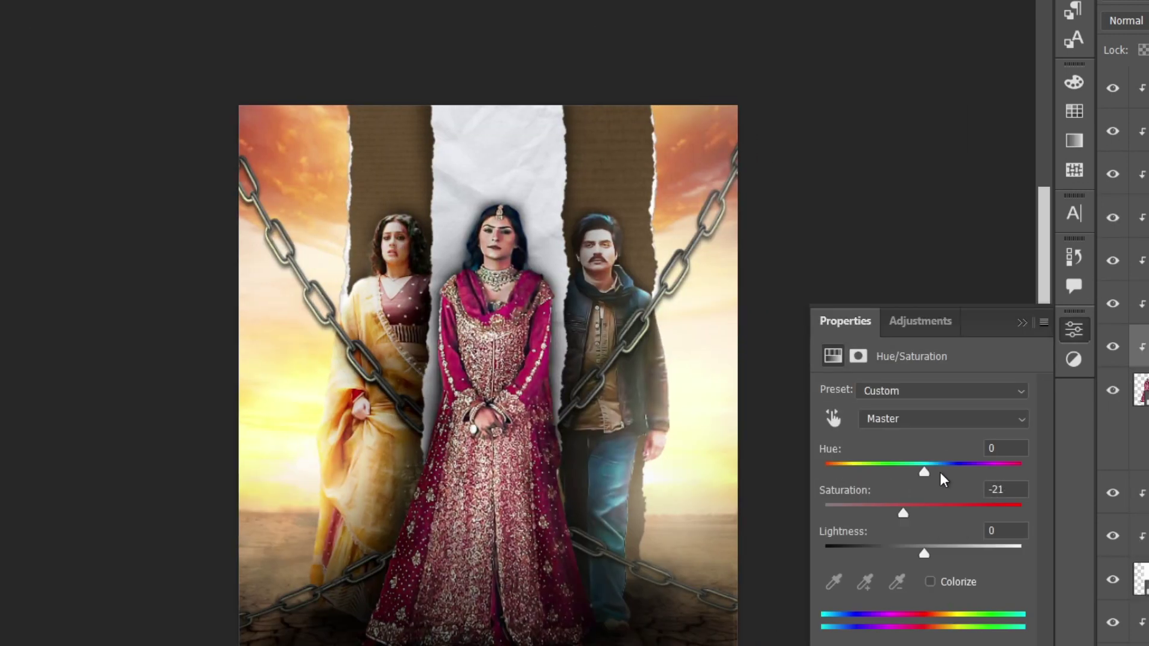
drag(923, 551, 917, 551)
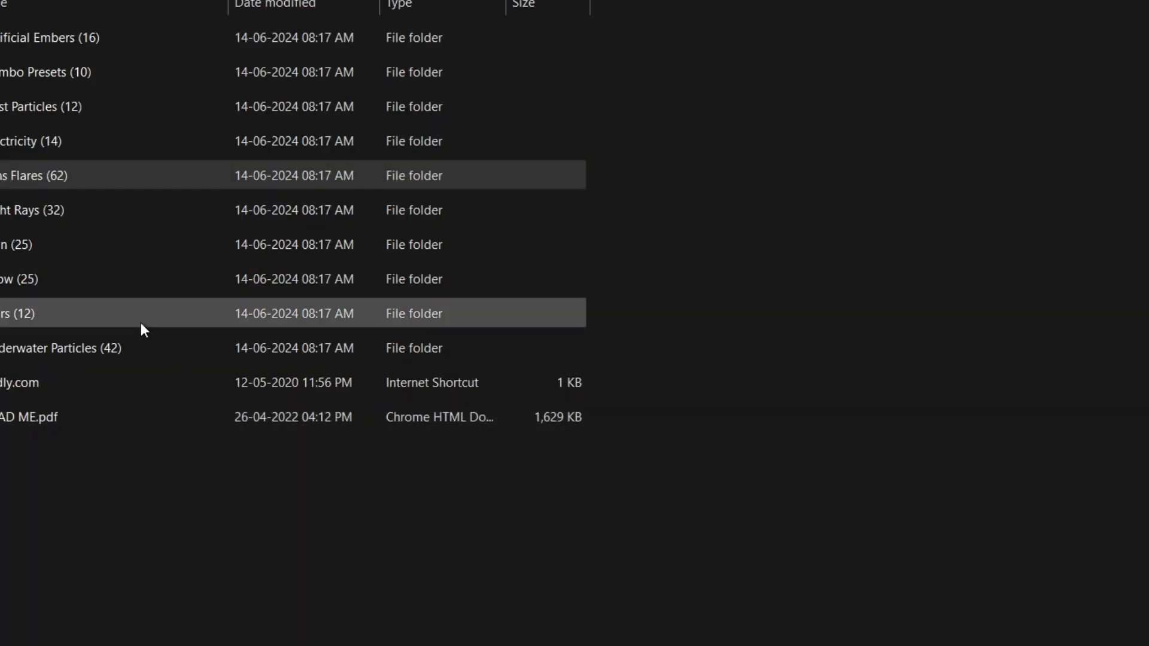
- Confirm the dust overlay's placement and set its blending to Hard Light
key(Return)
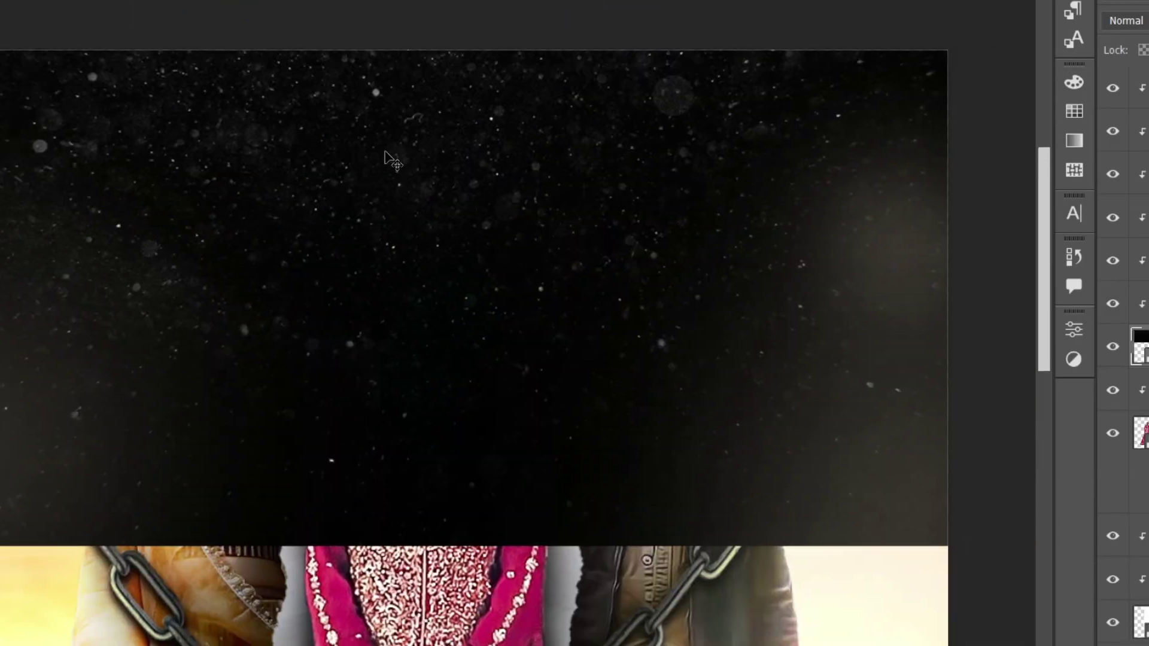
key(Down)
key(Return)
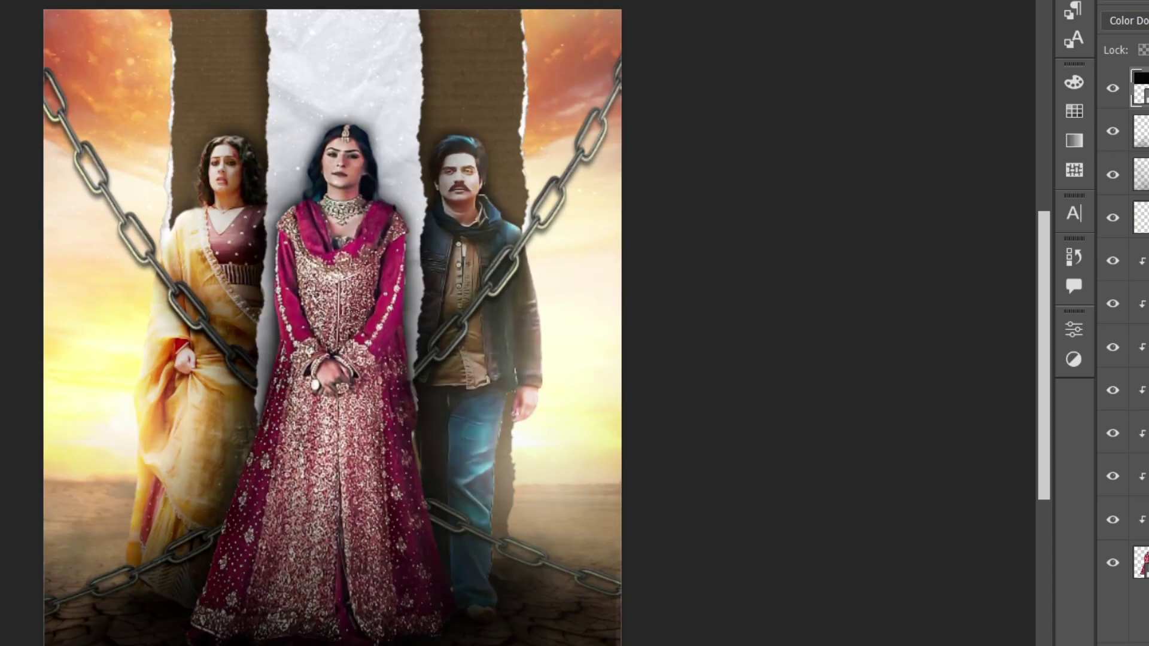
- Add a Photo Filter adjustment set to the Deep Yellow preset
key(Down)
key(Down)
key(Down)
key(Return)
key(Down)
key(Down)
key(Down)
key(Down)
key(Down)
key(Down)
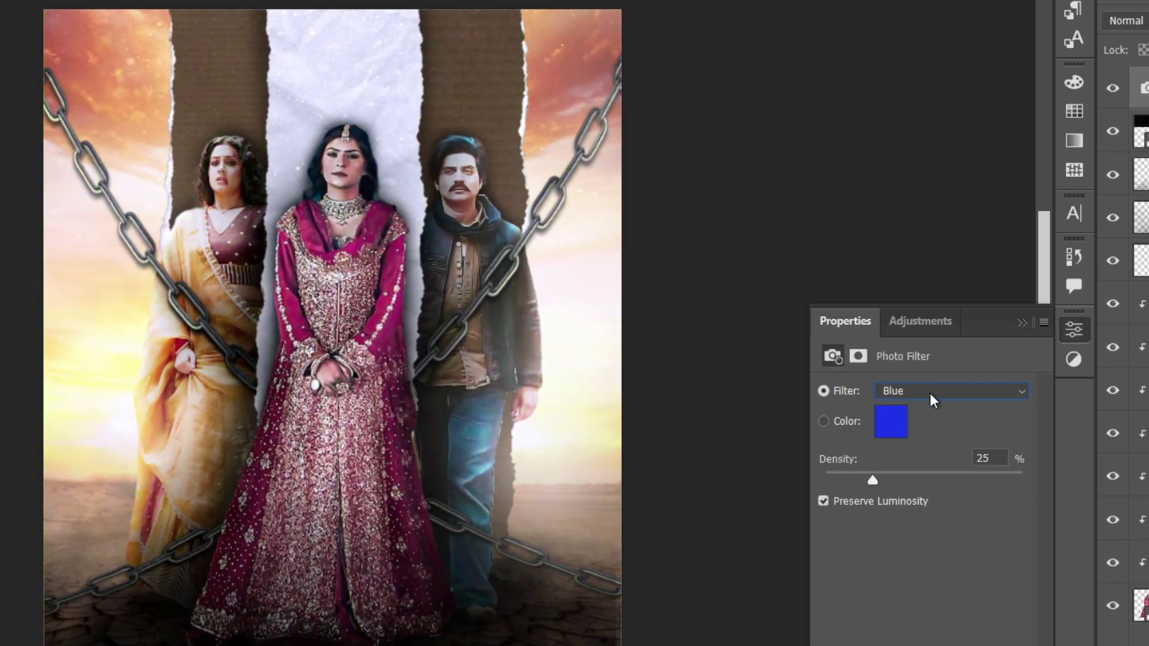
key(Down)
key(Down)
key(Down)
key(Down)
key(Down)
key(Down)
click(1021, 323)
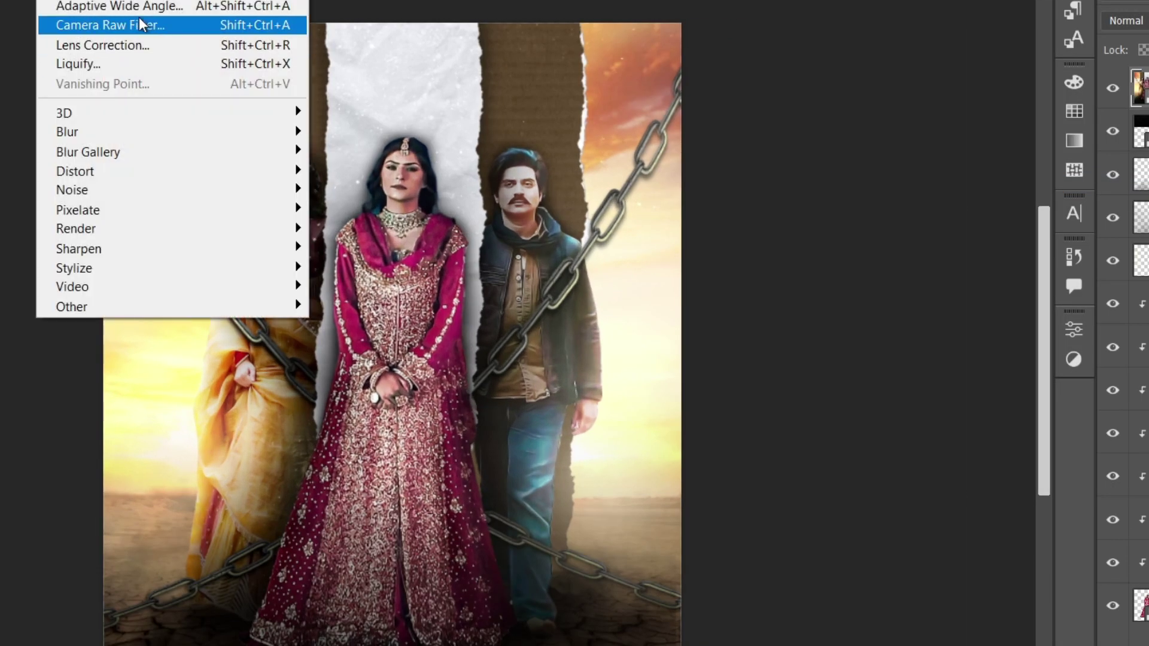
- Open the Camera Raw filter and adjust its Light and Color settings
click(167, 24)
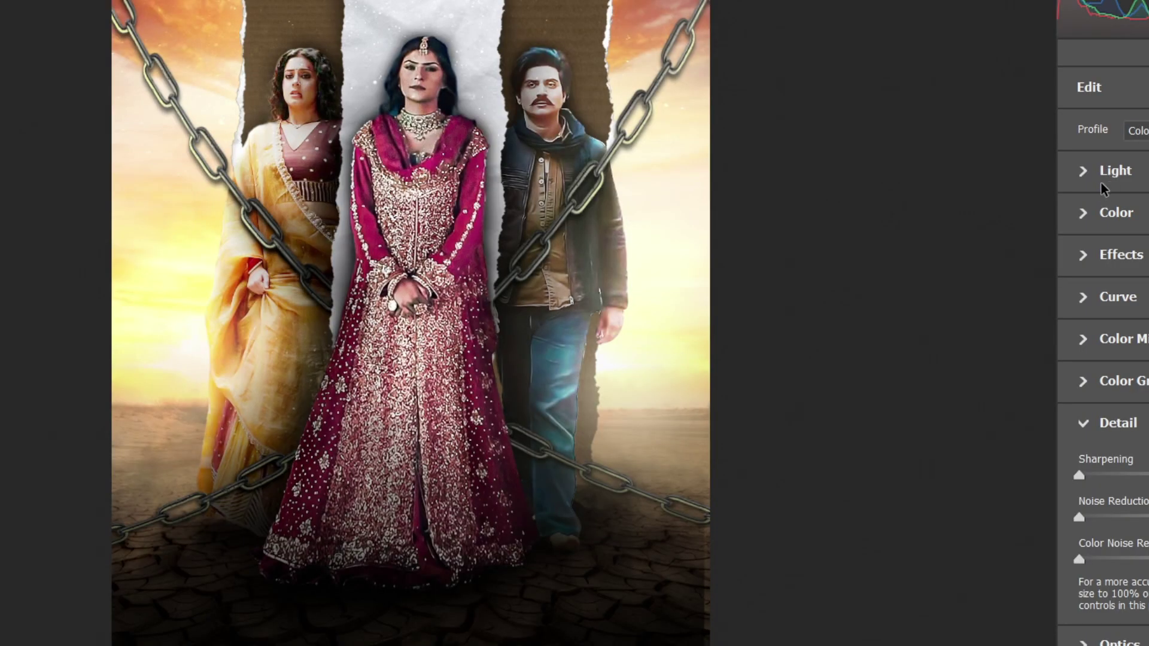
click(1107, 173)
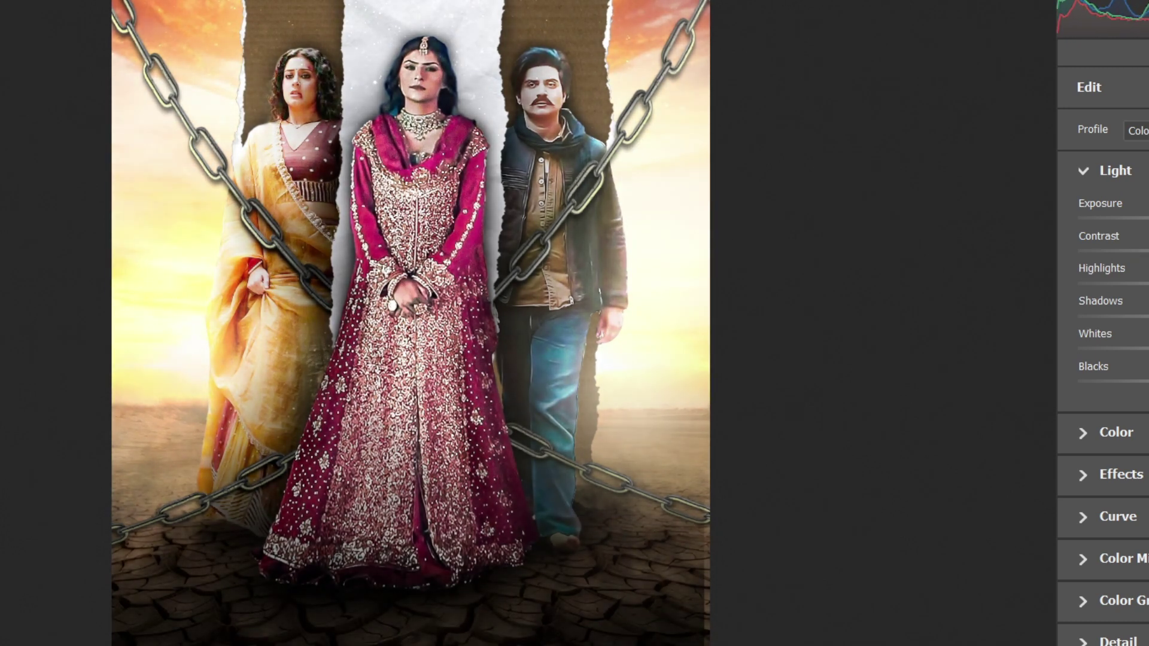
click(1116, 432)
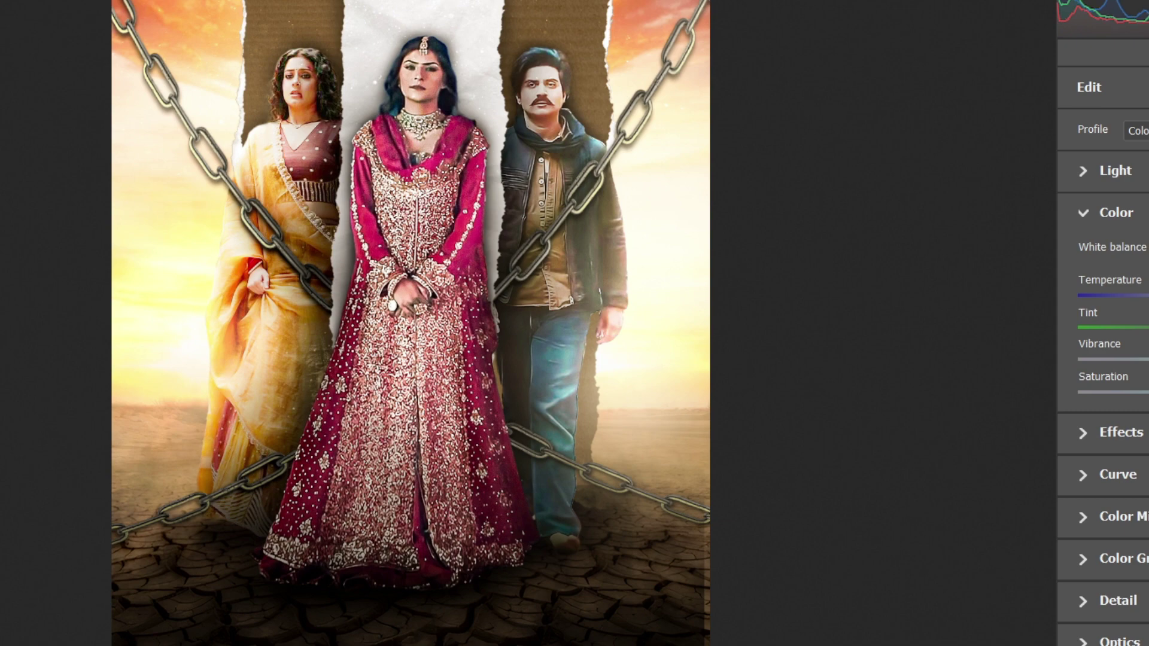
- Add grain, darken the shadows in the tone curve, and apply the Camera Raw changes
click(579, 78)
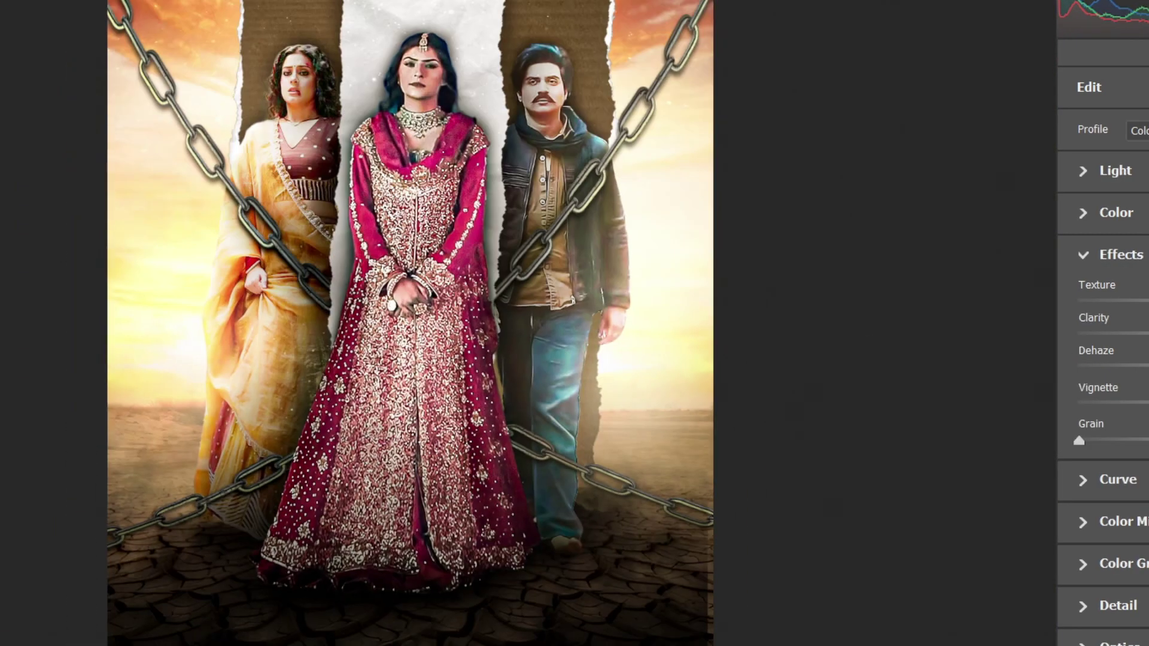
drag(1079, 440, 1112, 440)
click(460, 135)
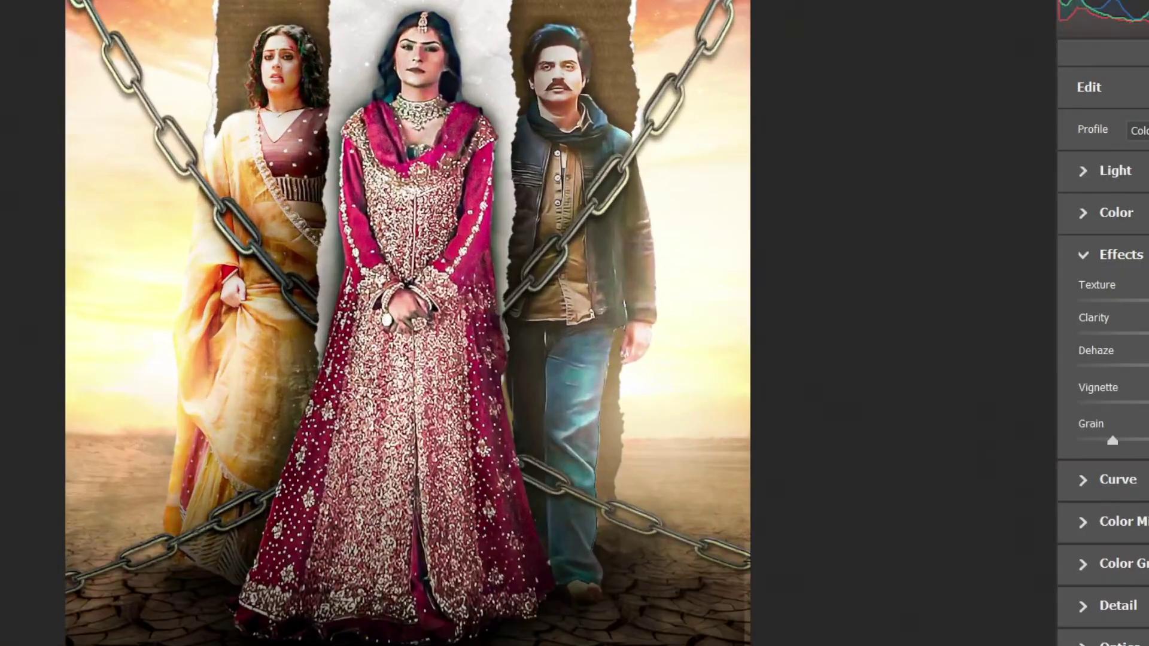
click(1117, 479)
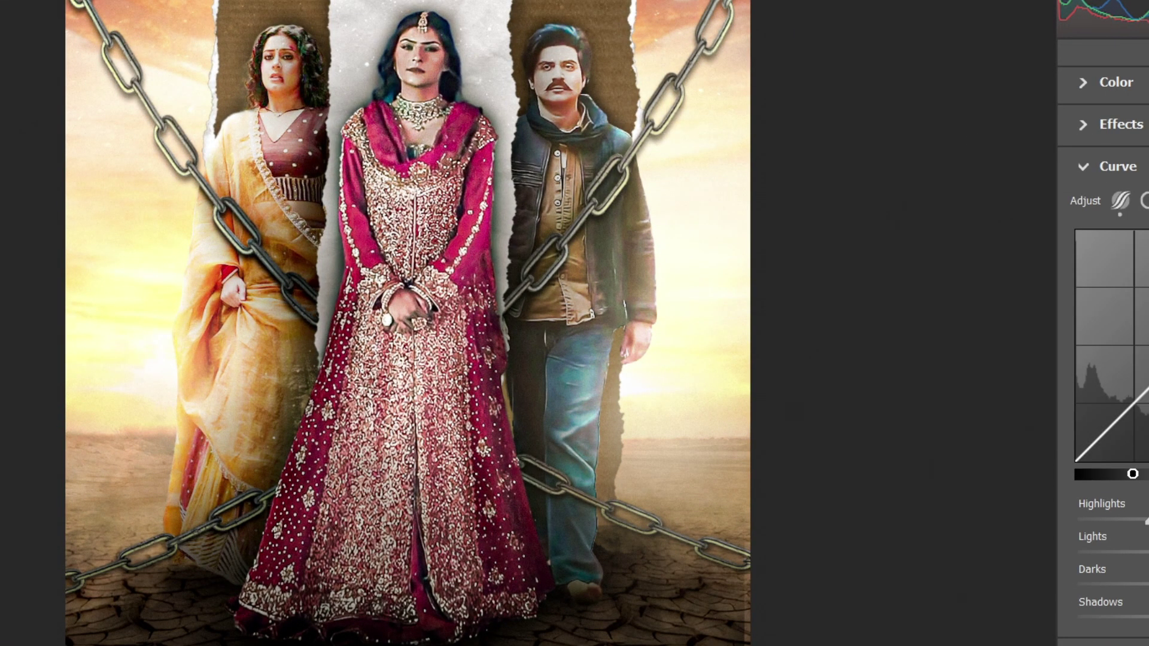
drag(1148, 618, 1142, 622)
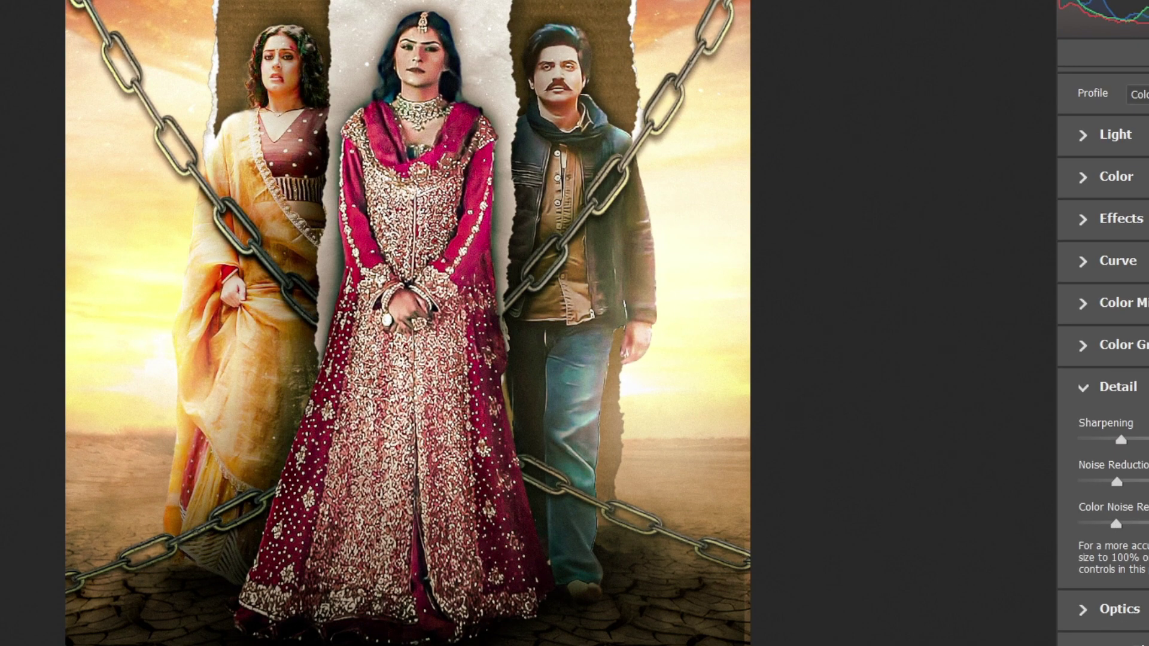
key(Return)
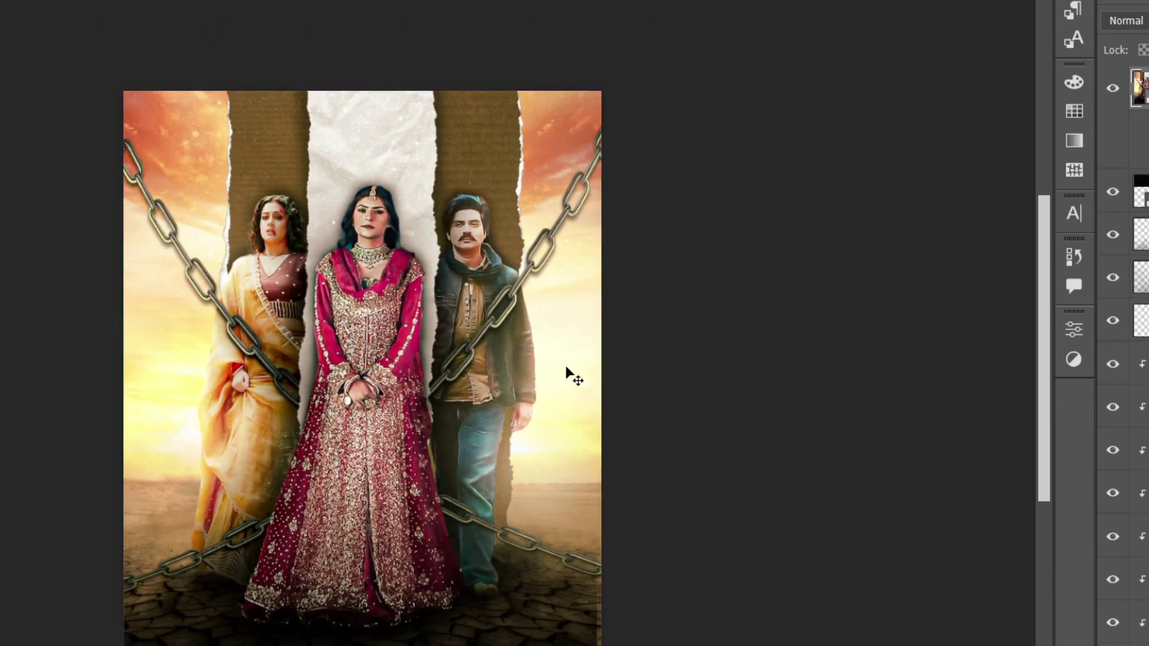
- Nudge the gold 'Paon Ki Jutti' title down 10 px using Free Transform
scroll(308, 566, up, 1)
scroll(363, 523, up, 2)
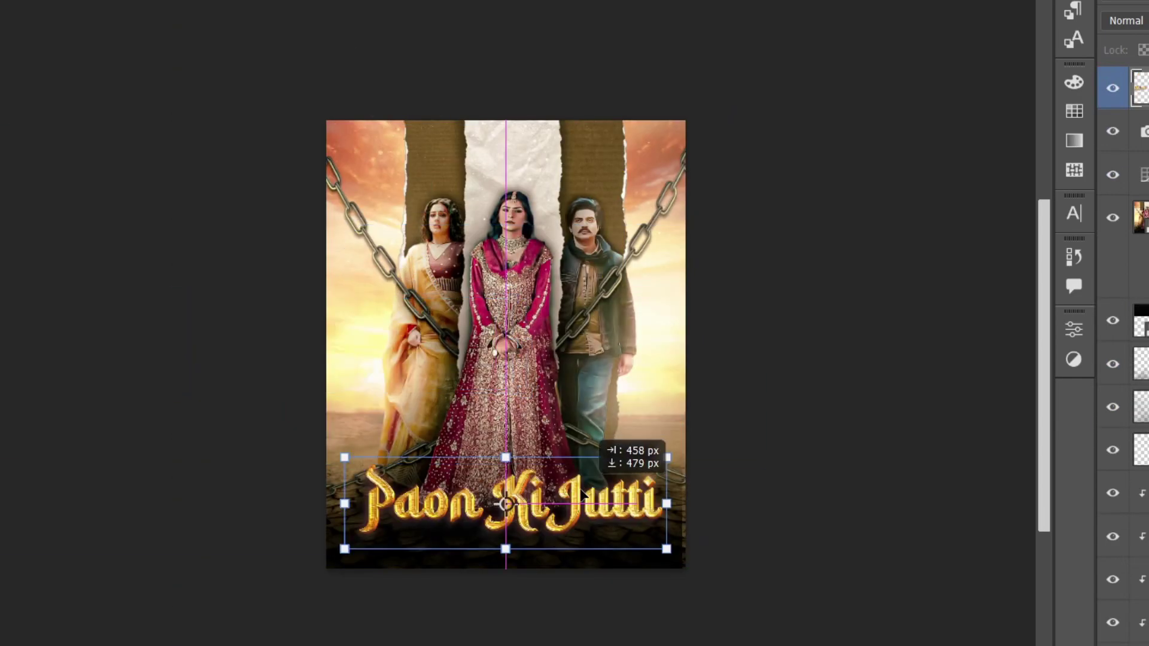
scroll(583, 493, up, 2)
right_click(589, 497)
click(685, 185)
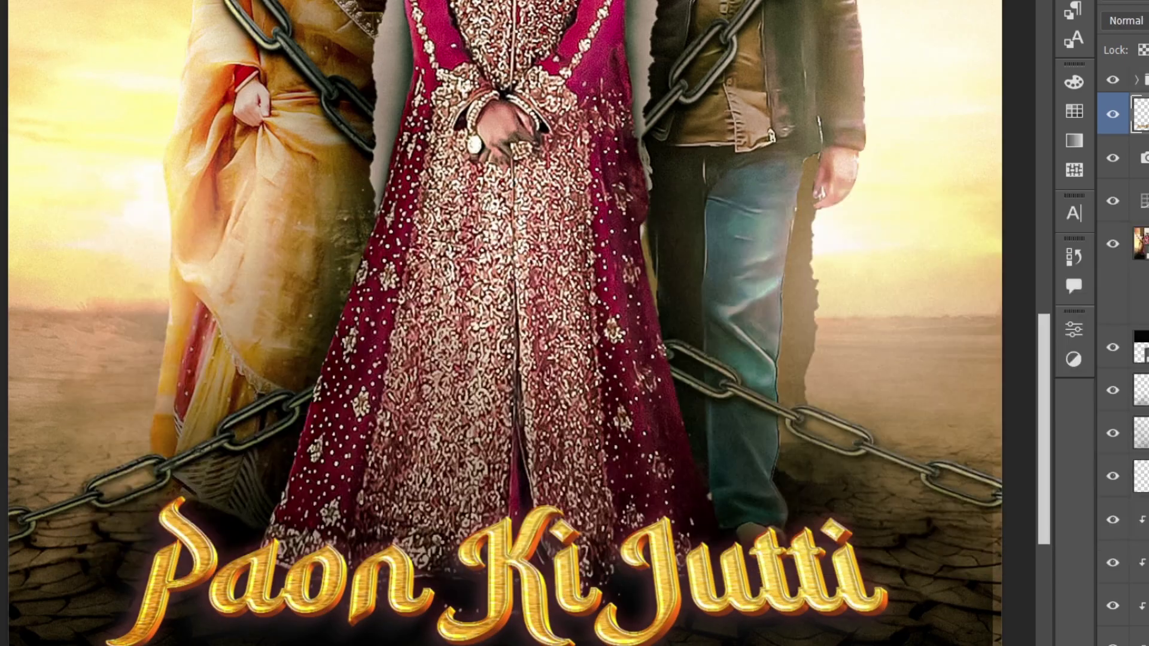
scroll(917, 469, down, 2)
scroll(860, 486, down, 1)
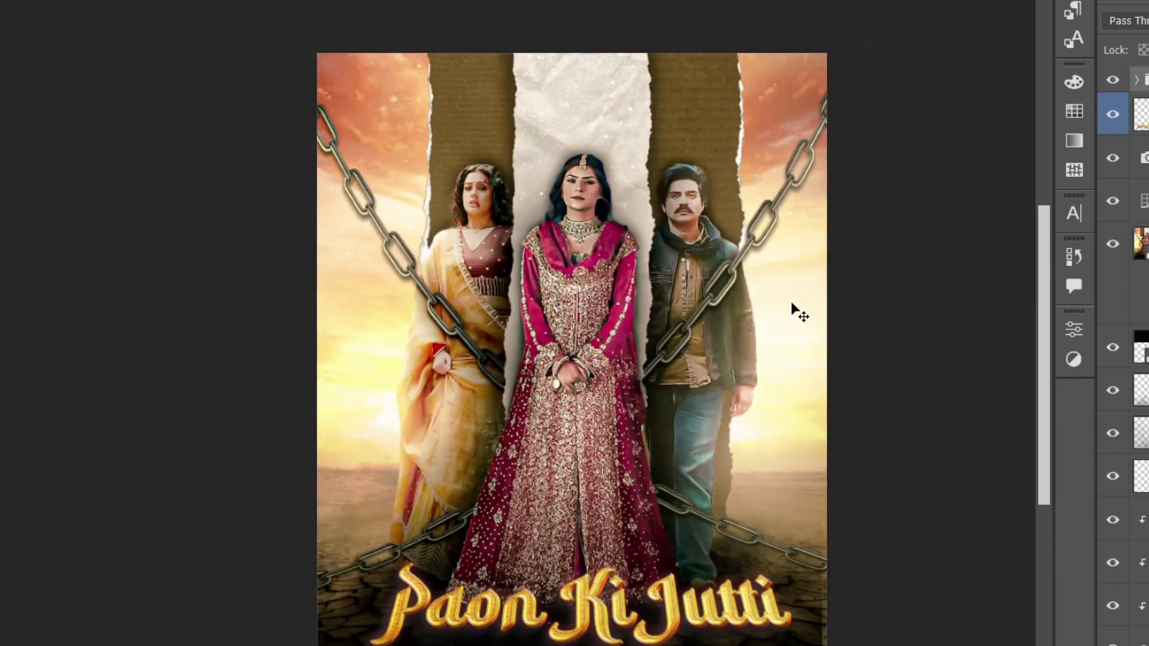
scroll(795, 307, up, 1)
scroll(789, 250, down, 1)
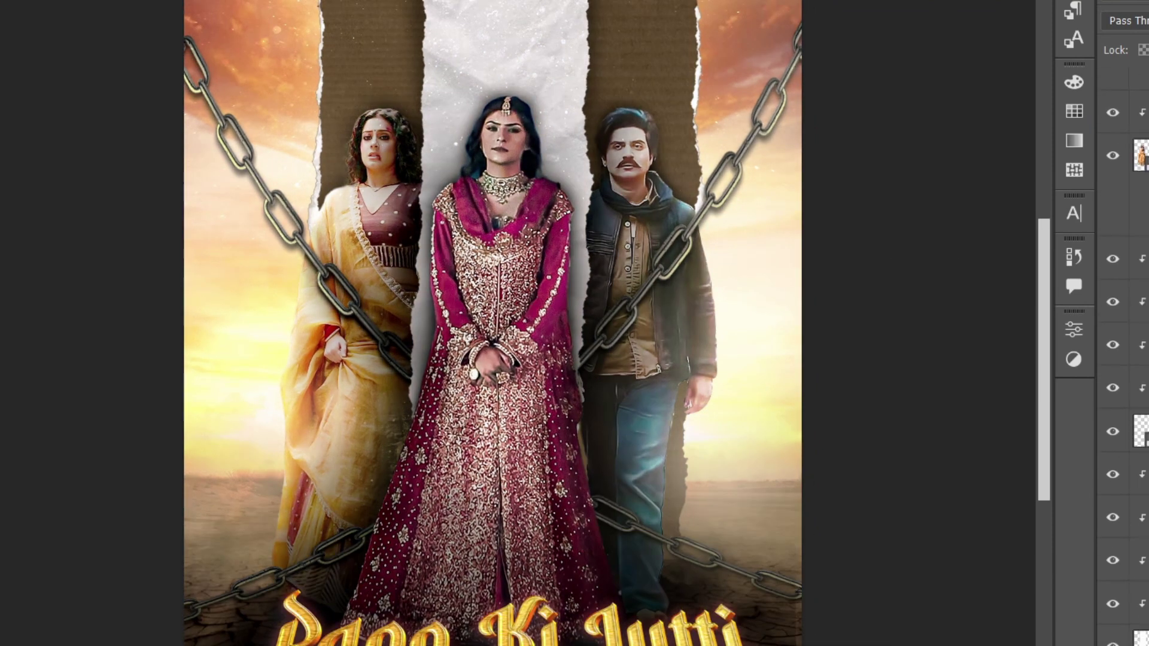
- Place the dark night-sky image as a layer and move it lower on the poster
click(1122, 600)
scroll(538, 359, up, 2)
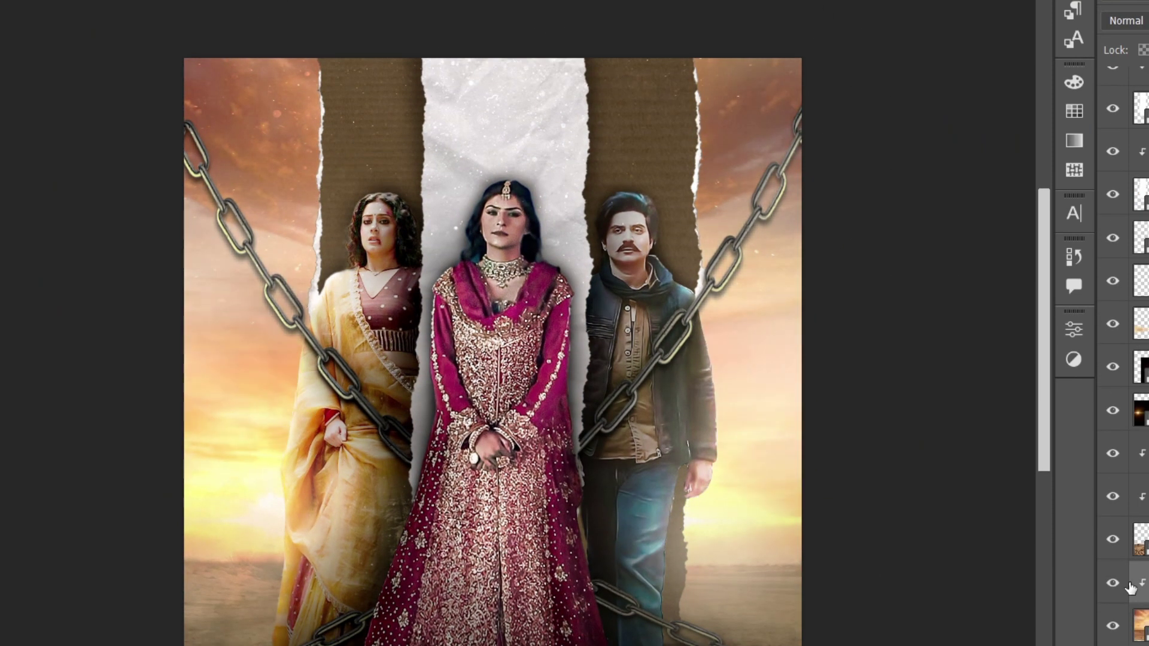
scroll(492, 327, down, 1)
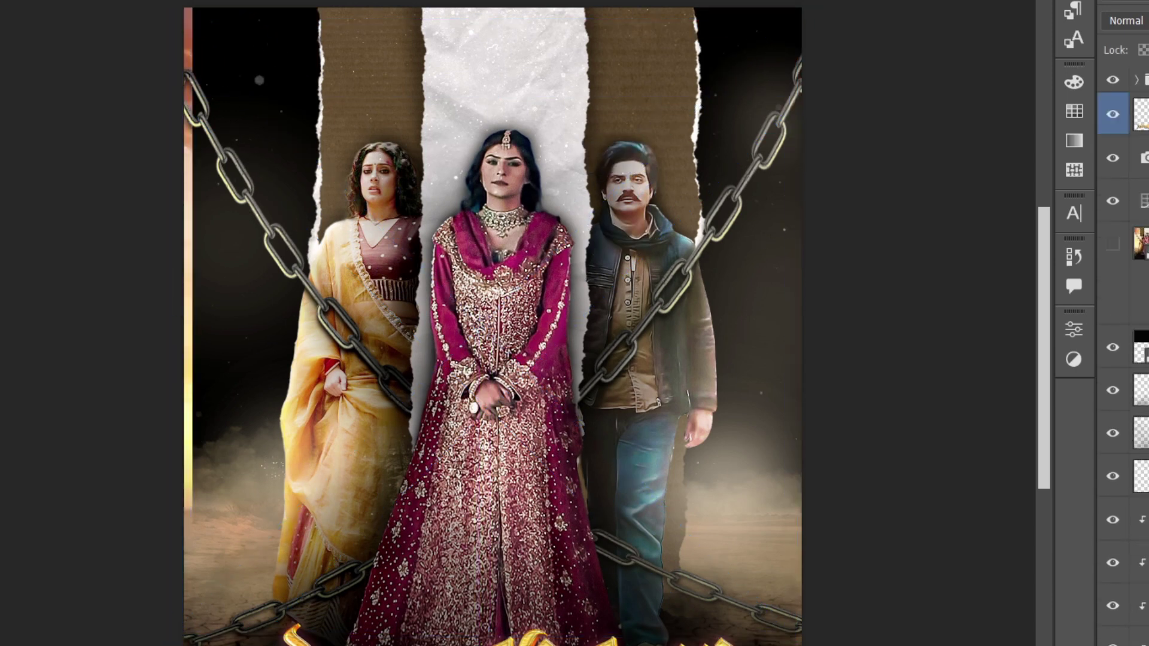
key(Delete)
key(ctrl+z)
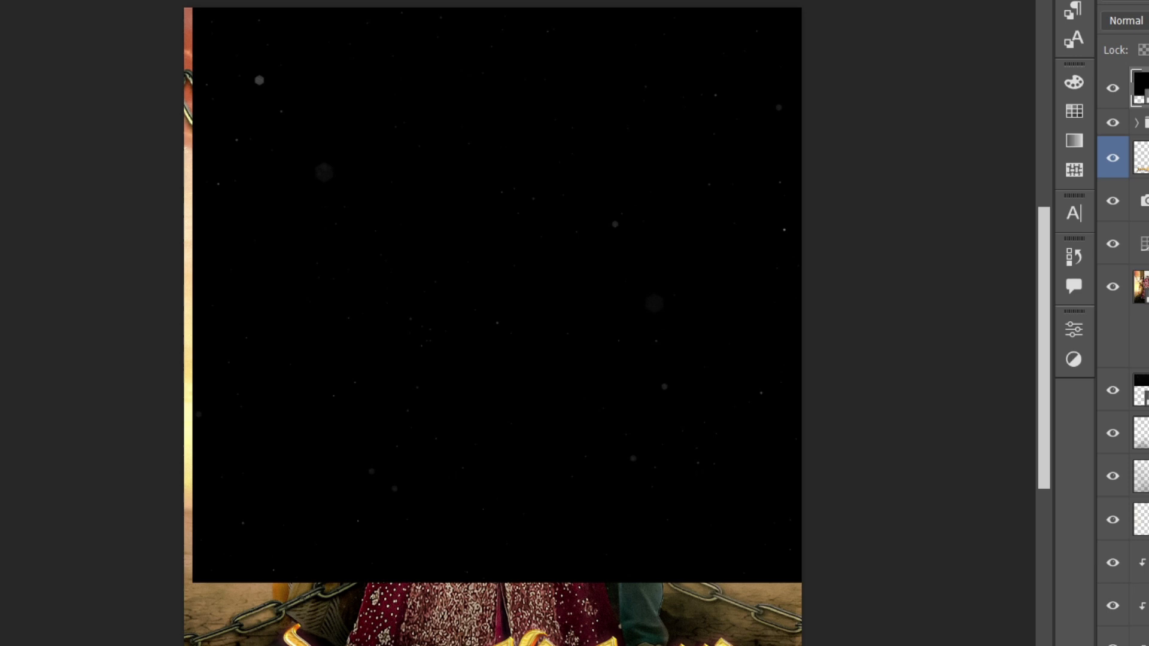
drag(577, 144, 577, 311)
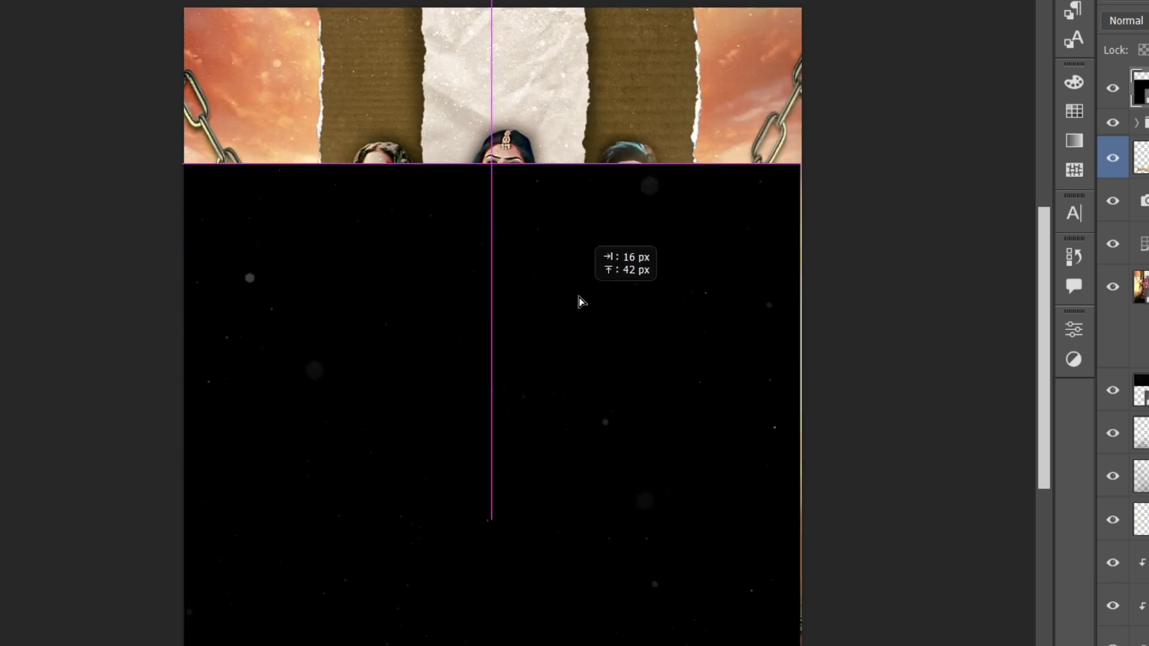
- Set the night-sky layer's blend mode to Exclusion
click(1125, 20)
key(Down)
key(Down)
key(Down)
key(Down)
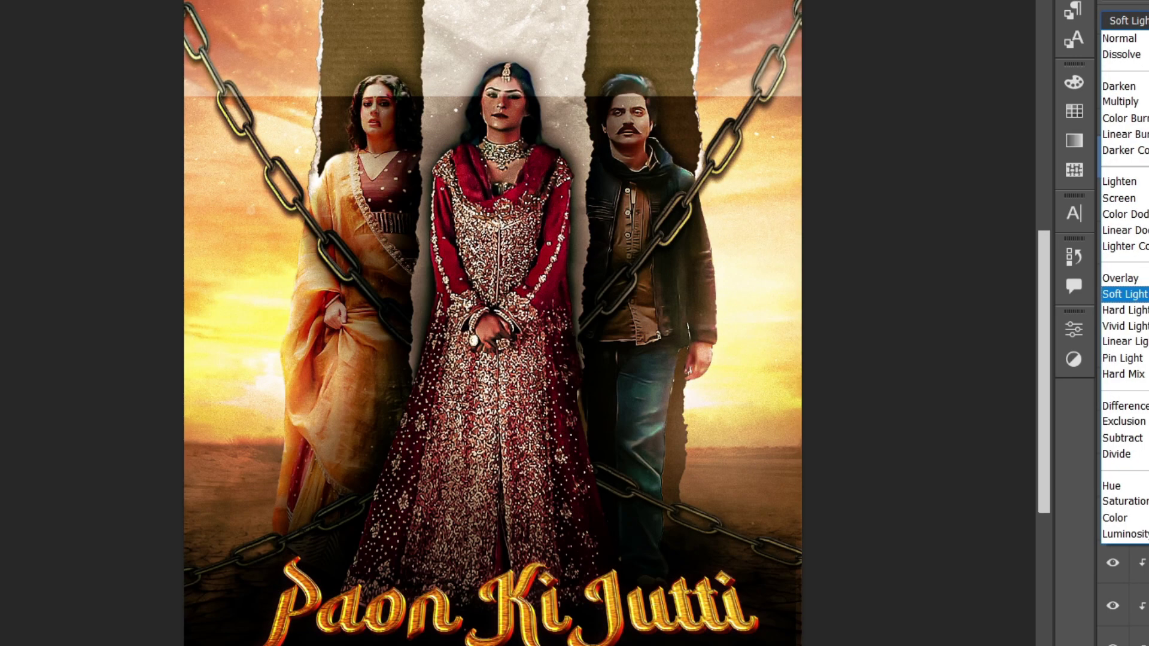
key(Down)
key(Down)
key(Down)
key(Down)
key(Down)
key(Down)
key(Return)
scroll(942, 365, up, 2)
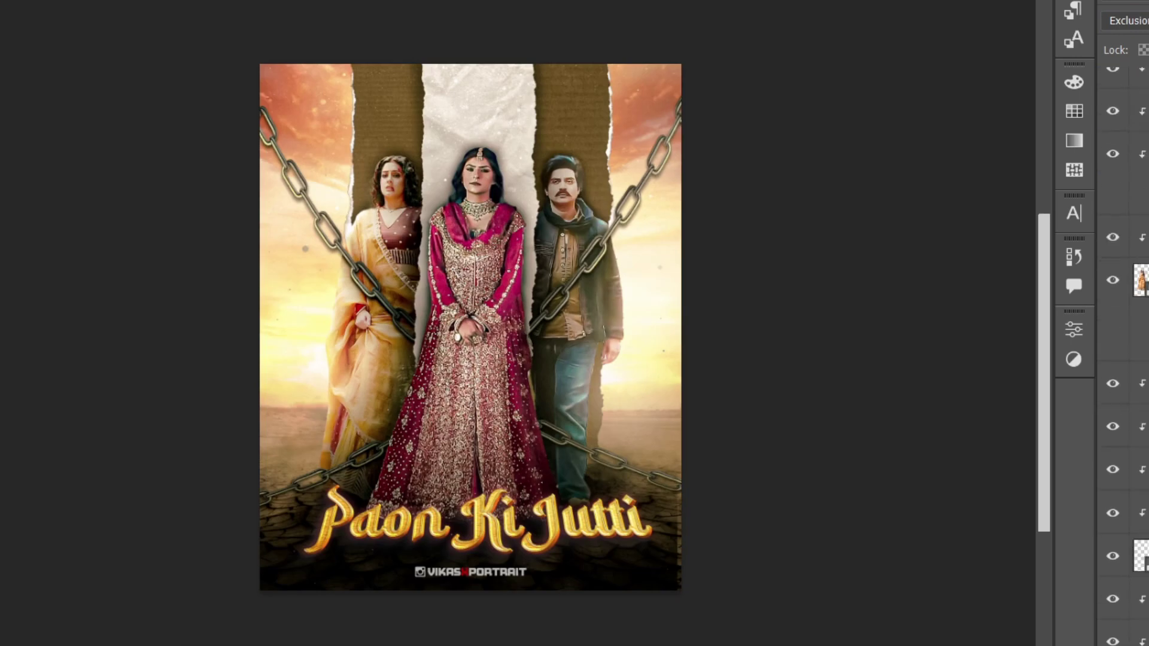
scroll(1124, 267, down, 5)
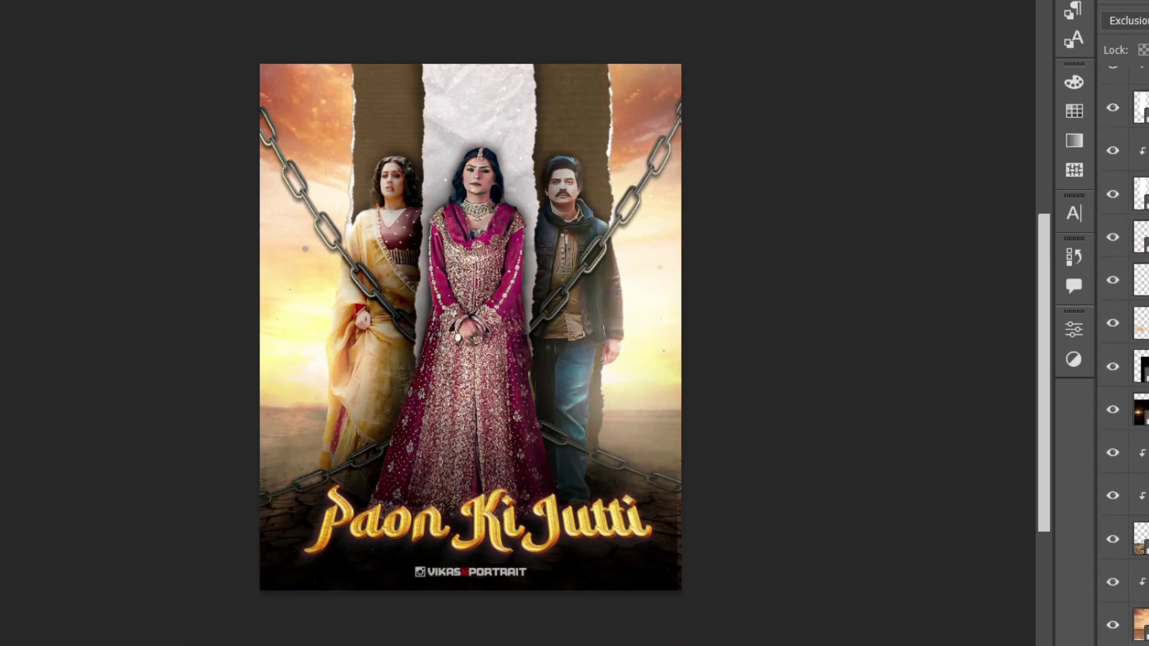
- Switch the overlay to Overlay blending, convert to Smart Object, and raise saturation and vibrance
click(1127, 20)
click(1125, 290)
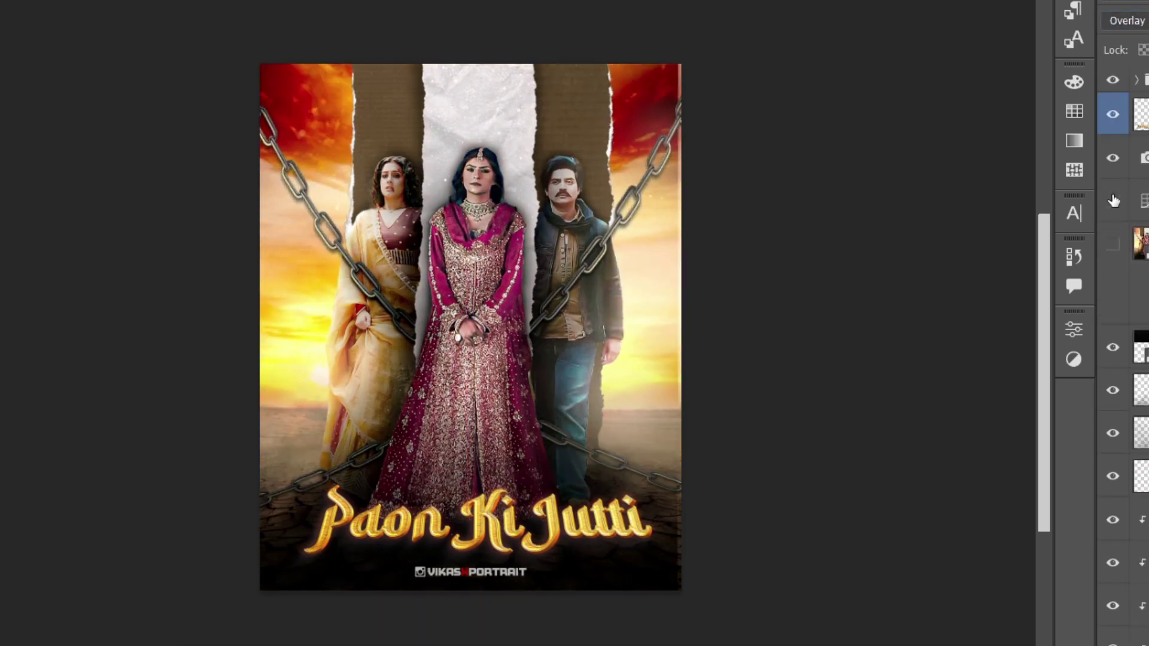
right_click(1113, 201)
click(1015, 228)
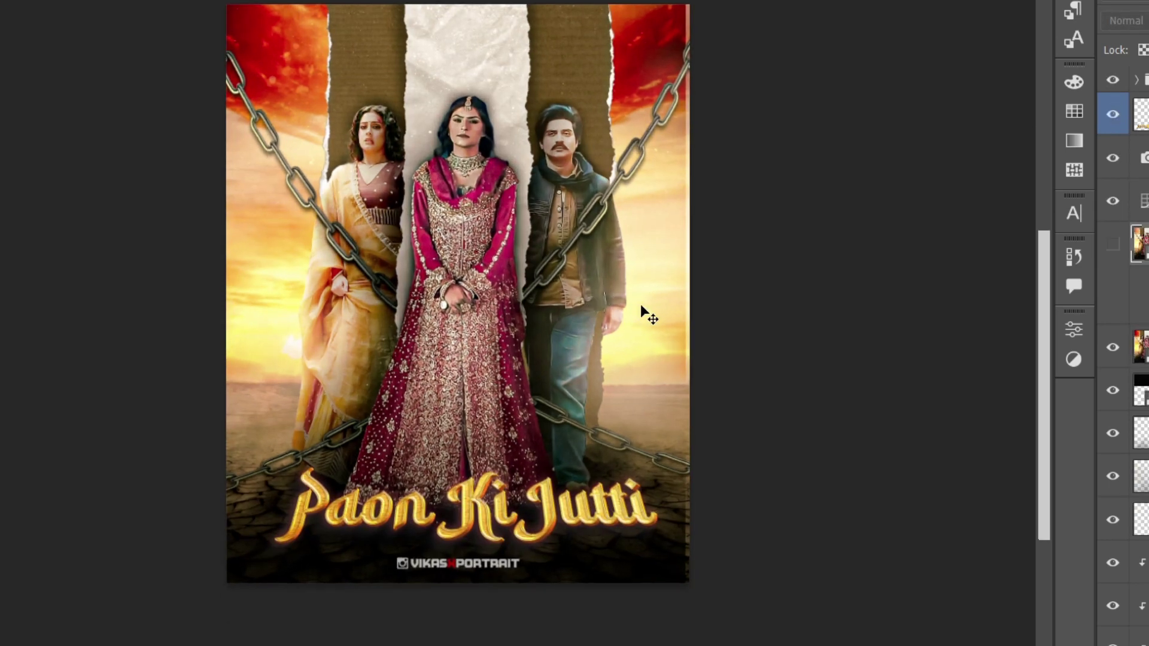
drag(920, 510, 889, 511)
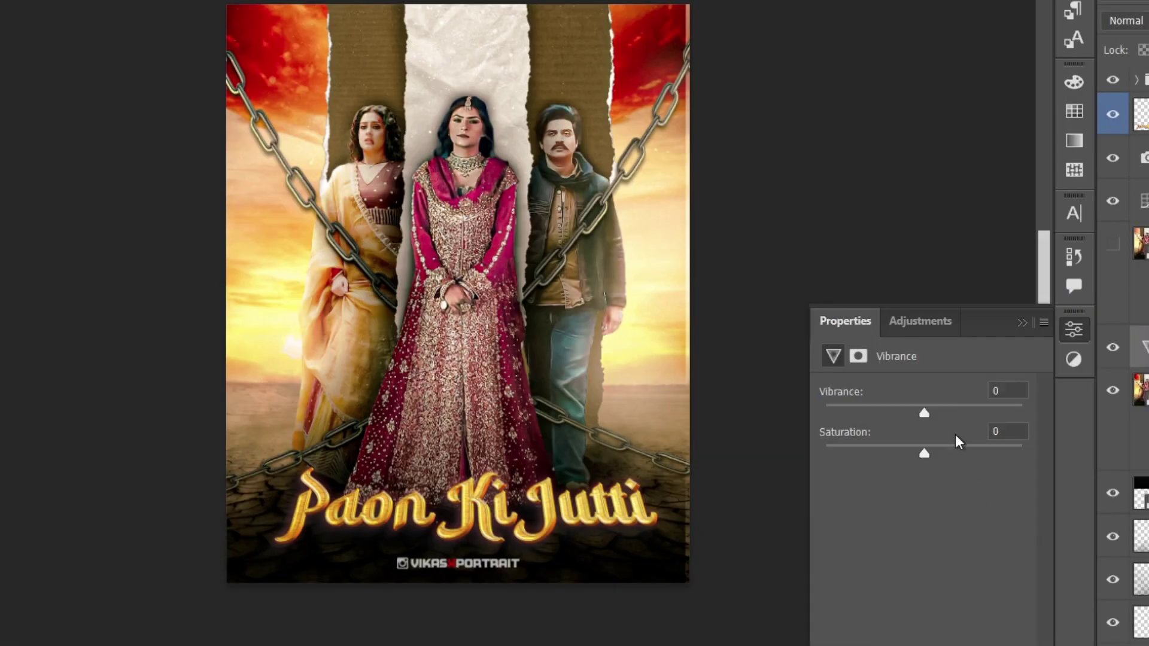
mouse_move(923, 448)
mouse_down()
mouse_move(904, 447)
mouse_move(931, 448)
mouse_up()
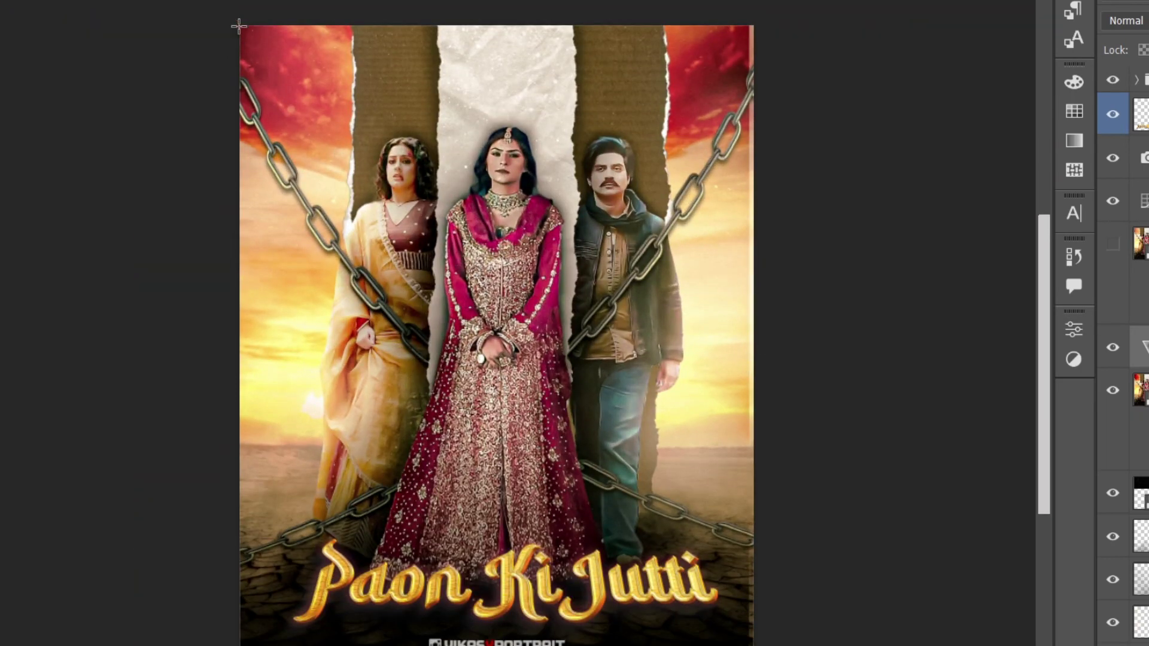
- Draw a poster-sized rectangle with no fill and a white outline
drag(239, 25, 753, 643)
click(887, 541)
click(894, 485)
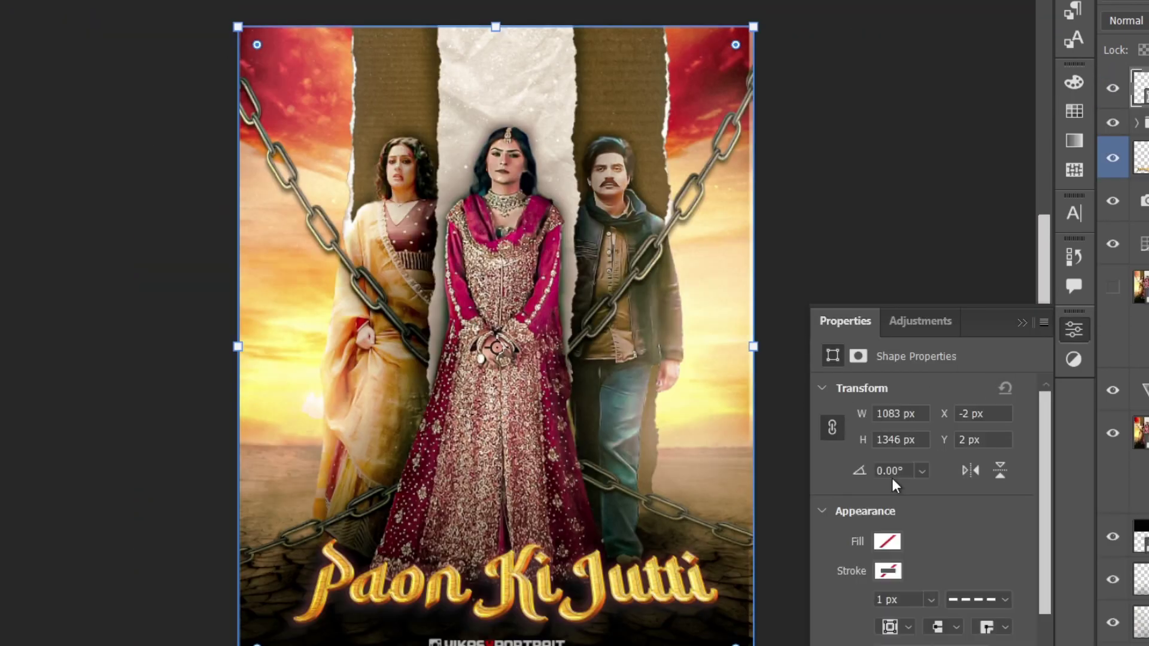
click(888, 570)
click(859, 418)
- Make the white border stroke solid and adjust its width
click(1005, 599)
click(897, 547)
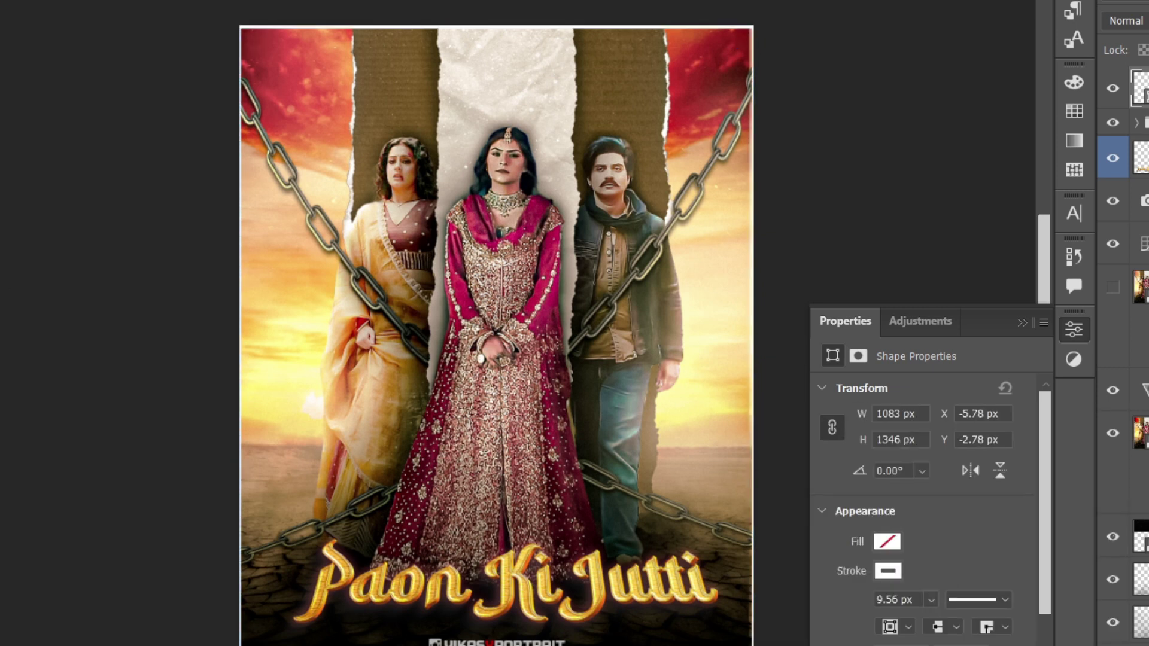
click(930, 599)
drag(969, 623, 954, 623)
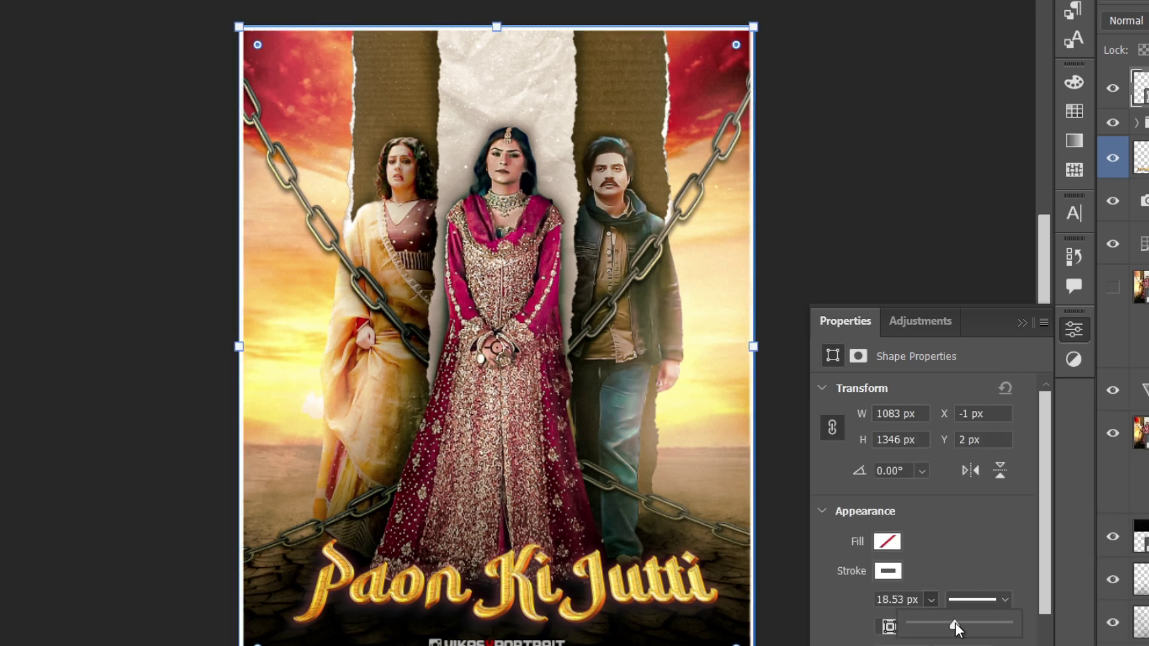
click(1074, 329)
scroll(928, 308, up, 2)
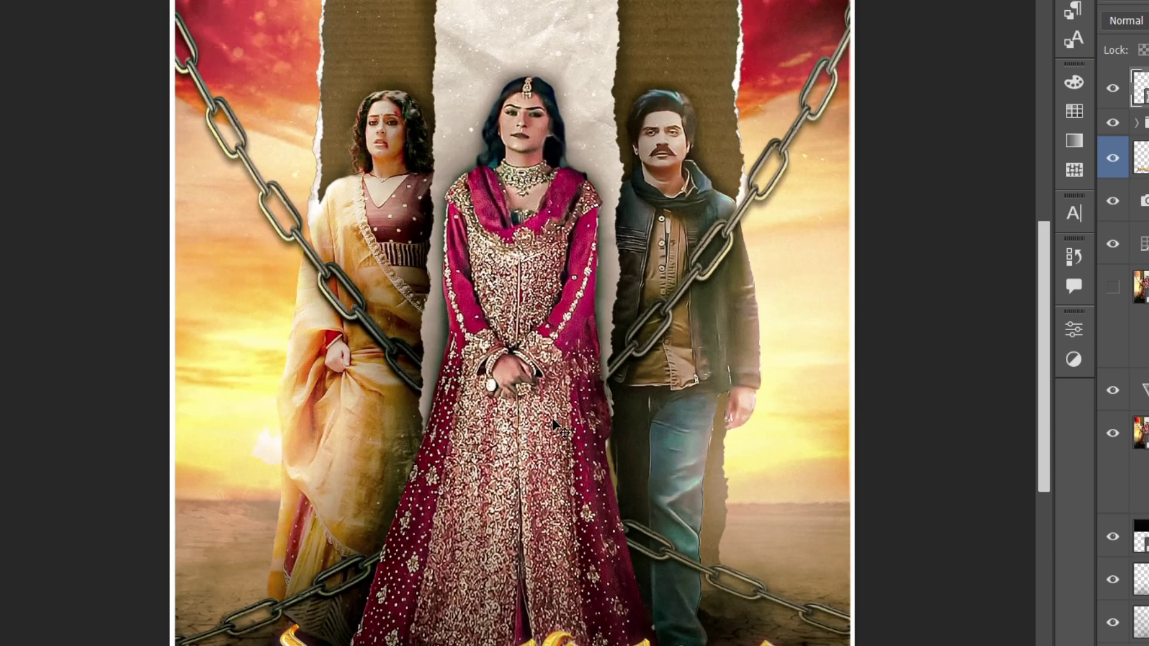
scroll(928, 307, right, 2)
scroll(738, 401, up, 2)
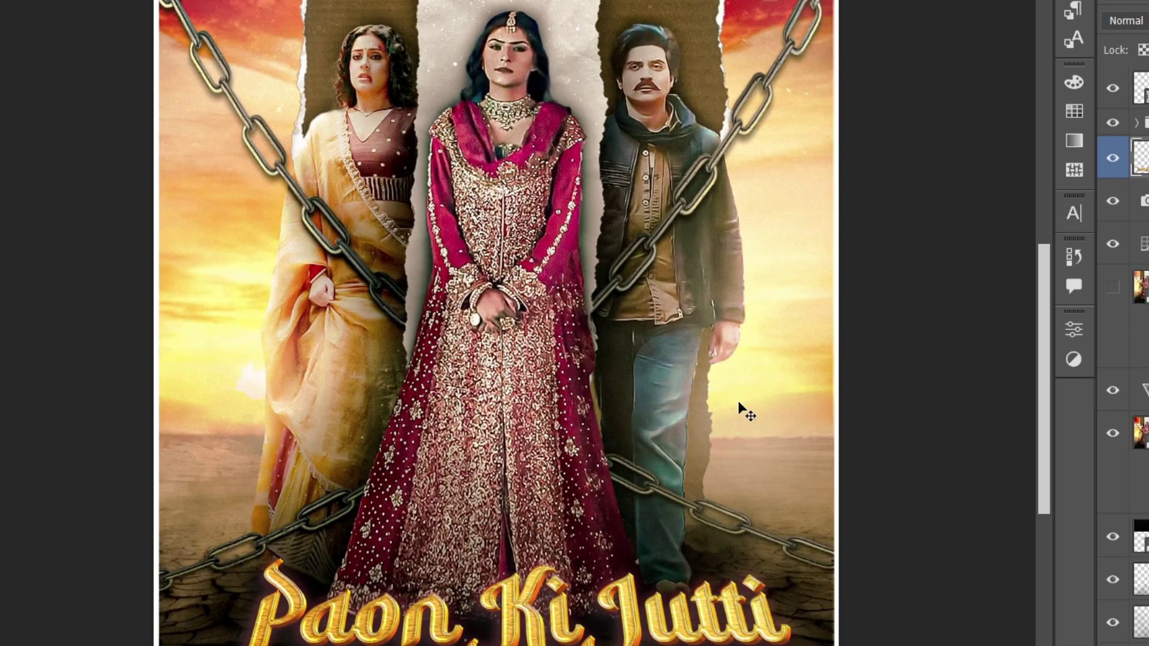
scroll(636, 450, down, 3)
scroll(635, 450, up, 2)
scroll(636, 450, down, 2)
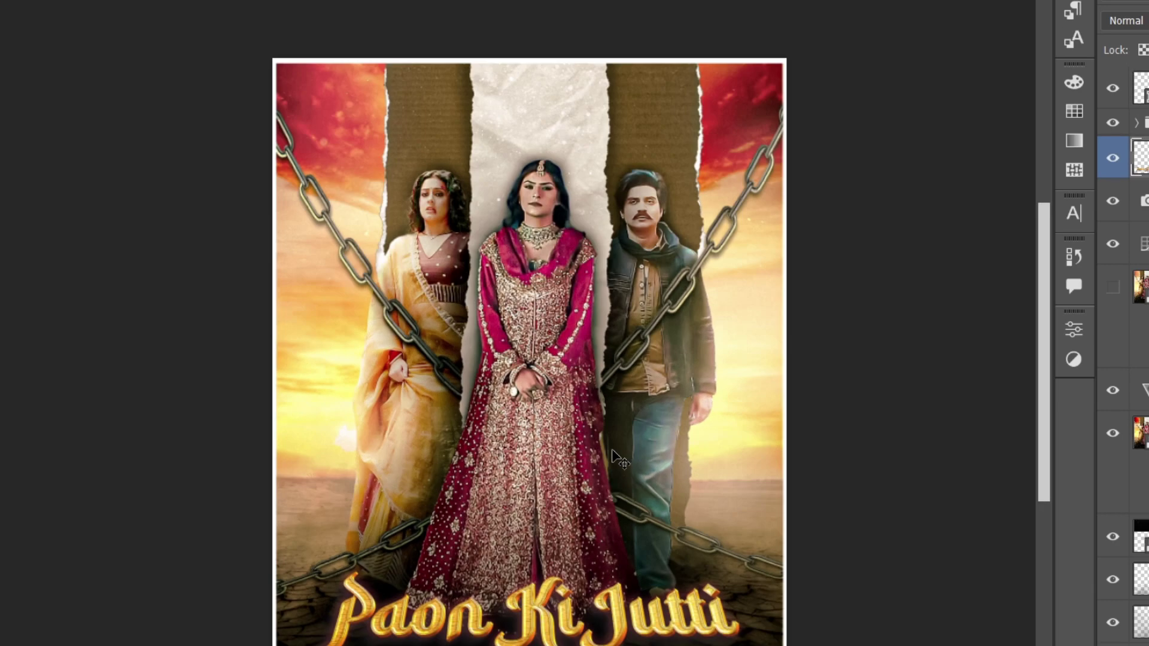
scroll(623, 416, up, 2)
scroll(507, 328, down, 2)
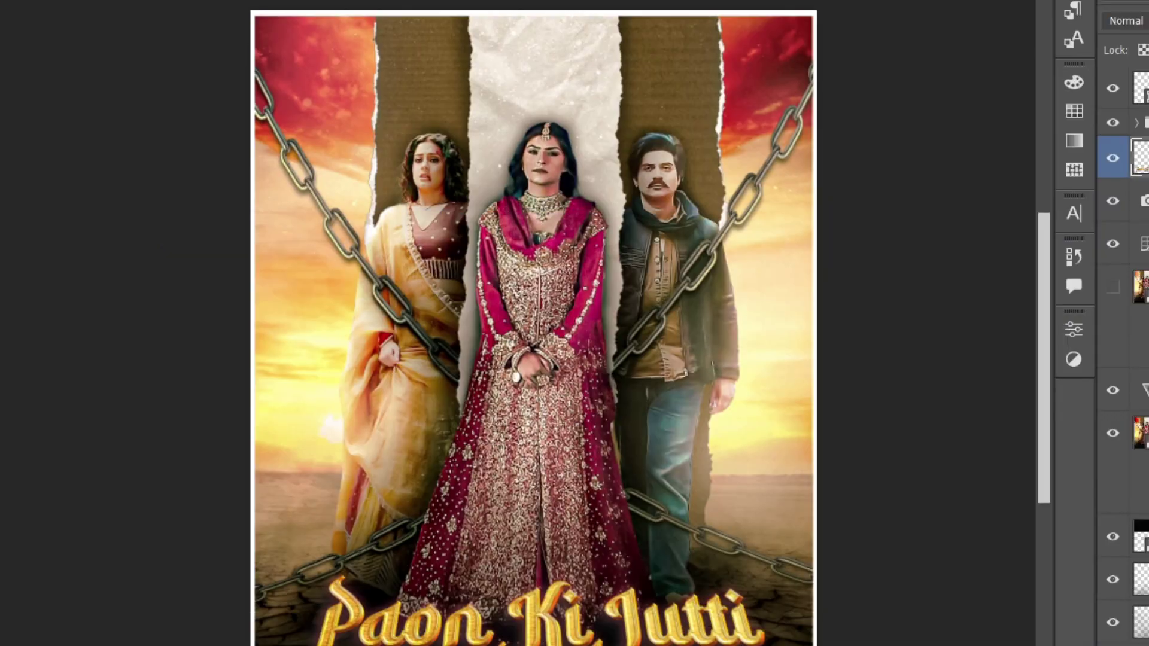